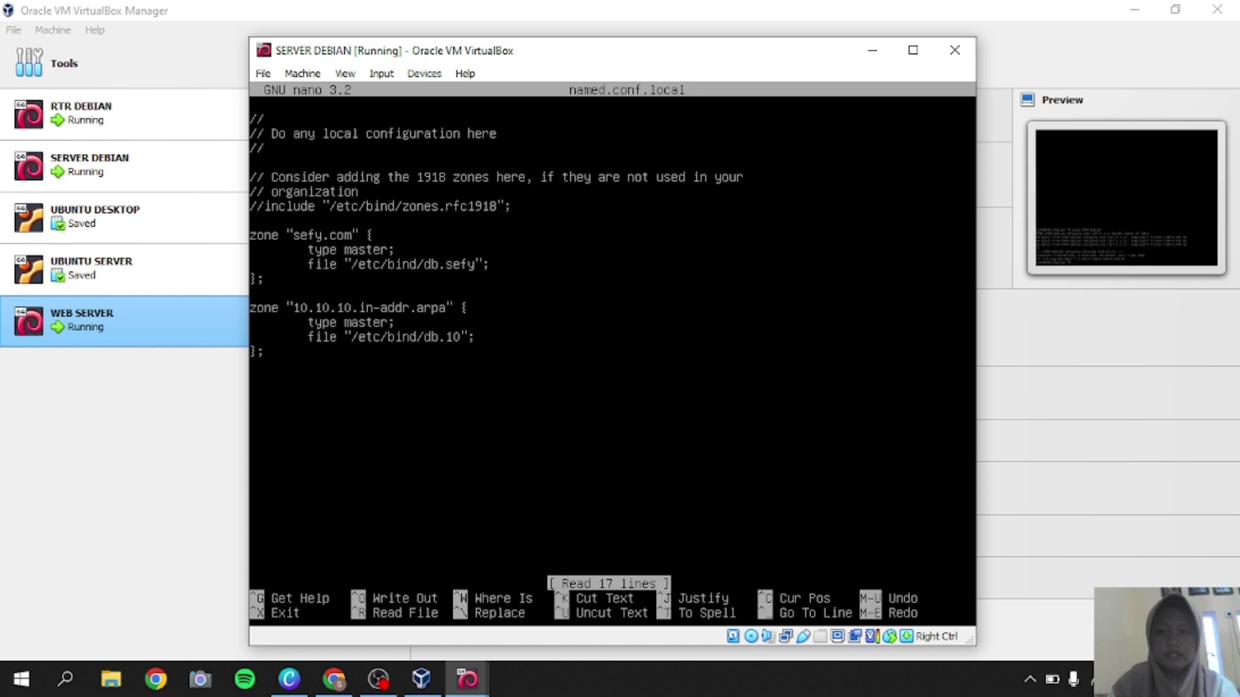
- Add the line "allow-transfer {10.10.10.3; };" below the file entry in the sefy.com zone
{"action": "key", "text": "Return"}
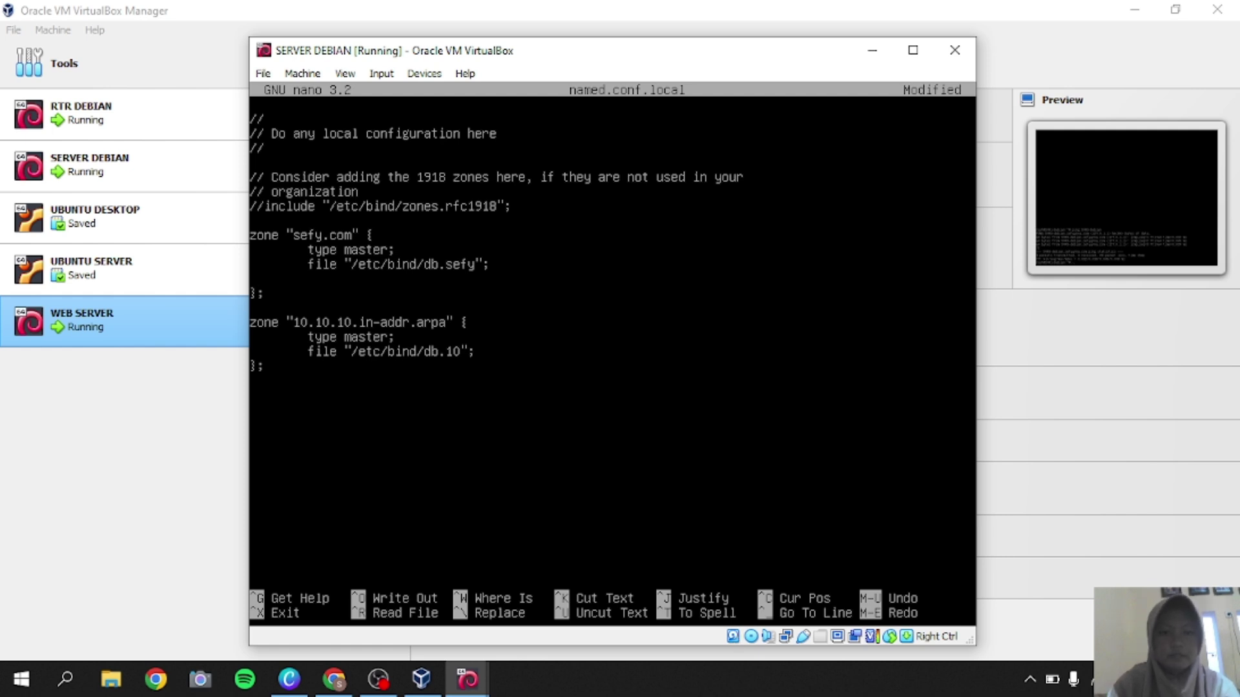
{"action": "type", "text": "allow"}
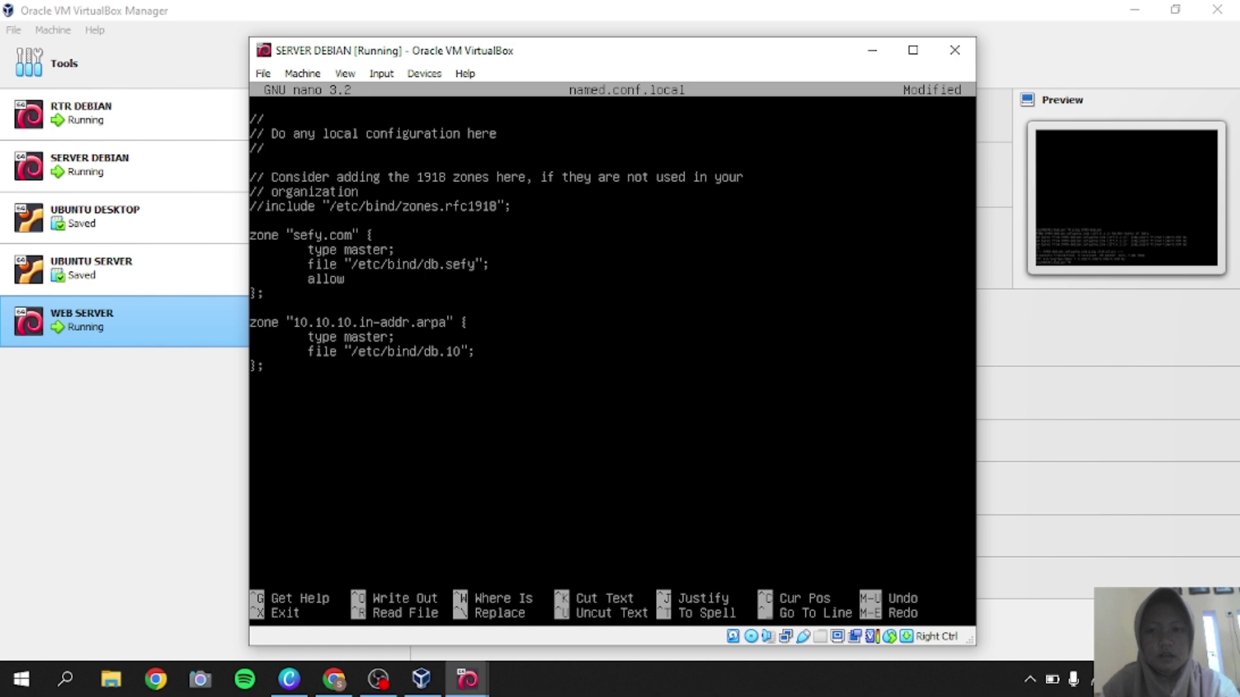
{"action": "type", "text": "-tran"}
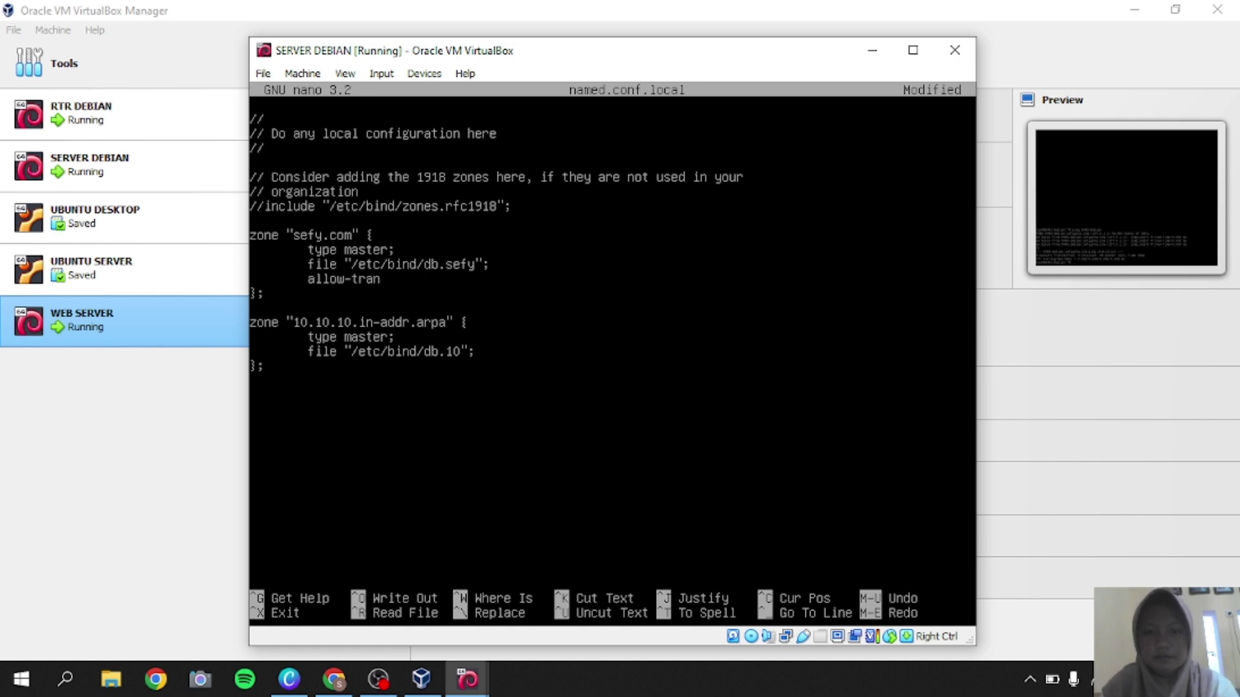
{"action": "type", "text": "sfer"}
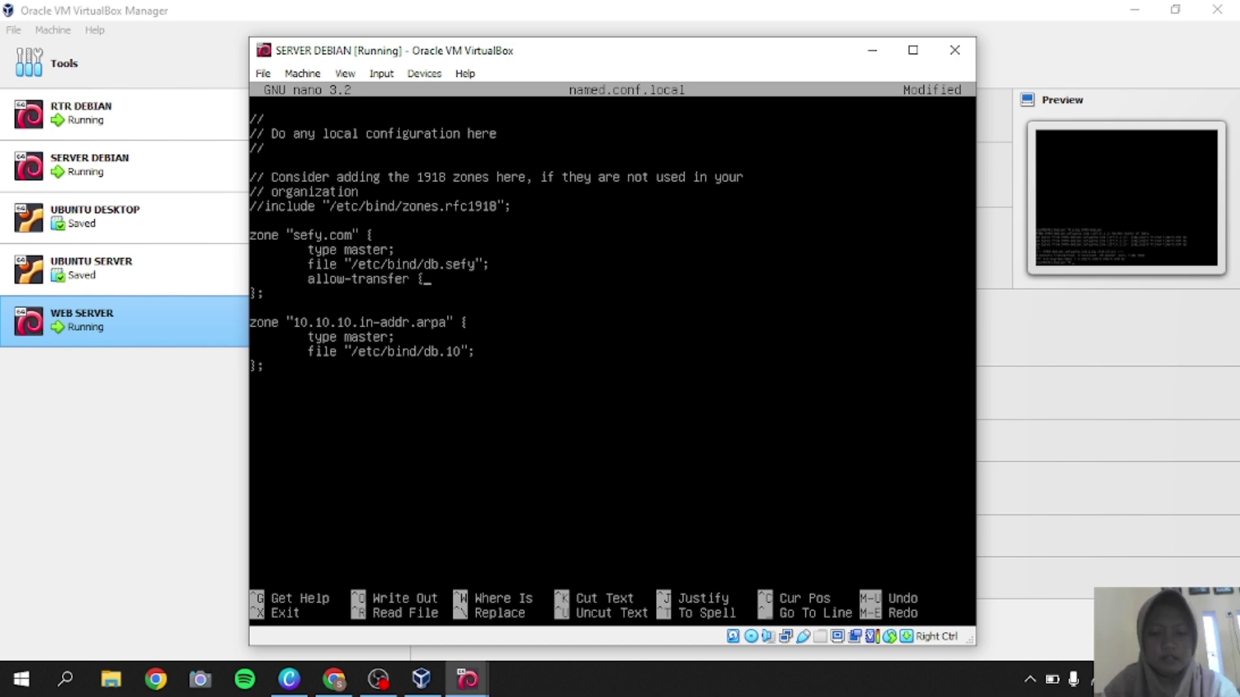
{"action": "type", "text": " {10.1"}
{"action": "type", "text": "0.1"}
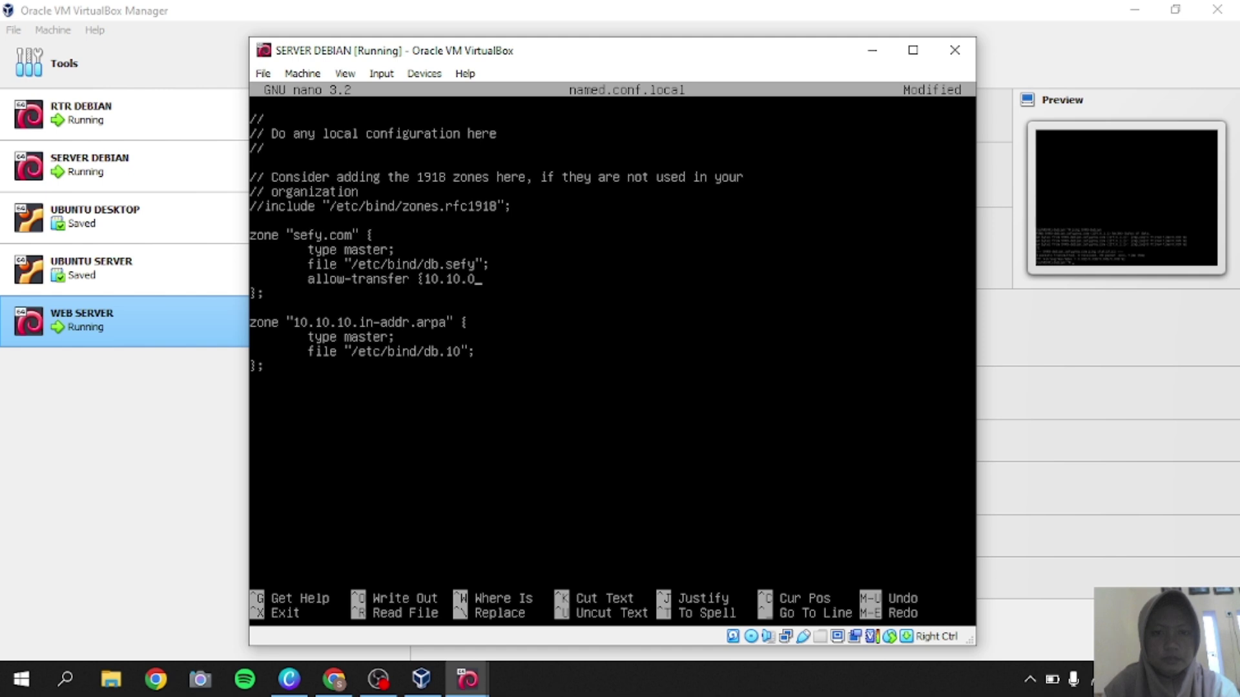
{"action": "type", "text": "0."}
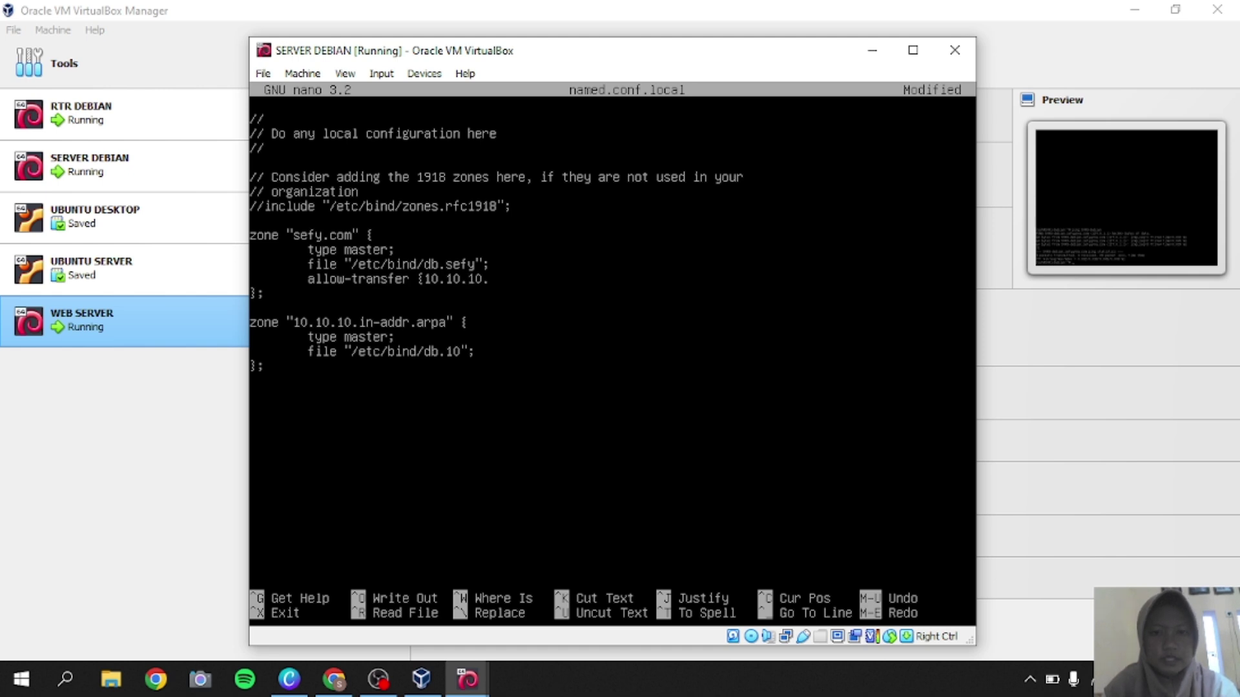
{"action": "type", "text": "3; }"}
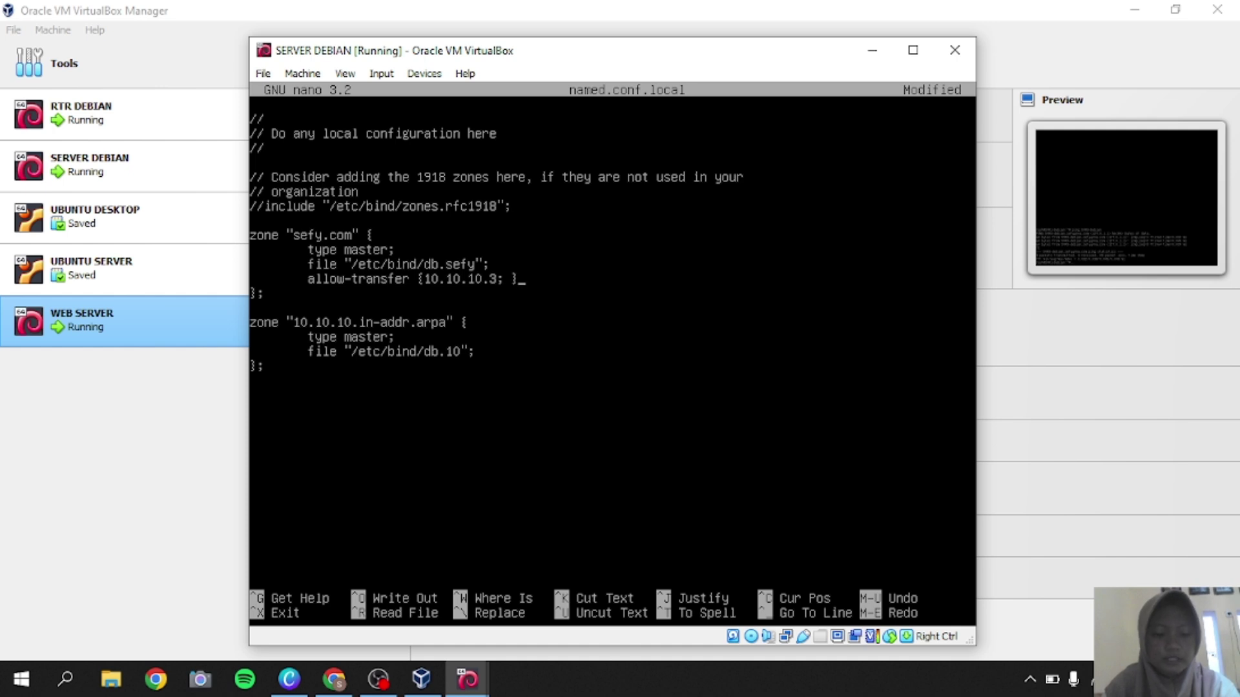
{"action": "type", "text": ";"}
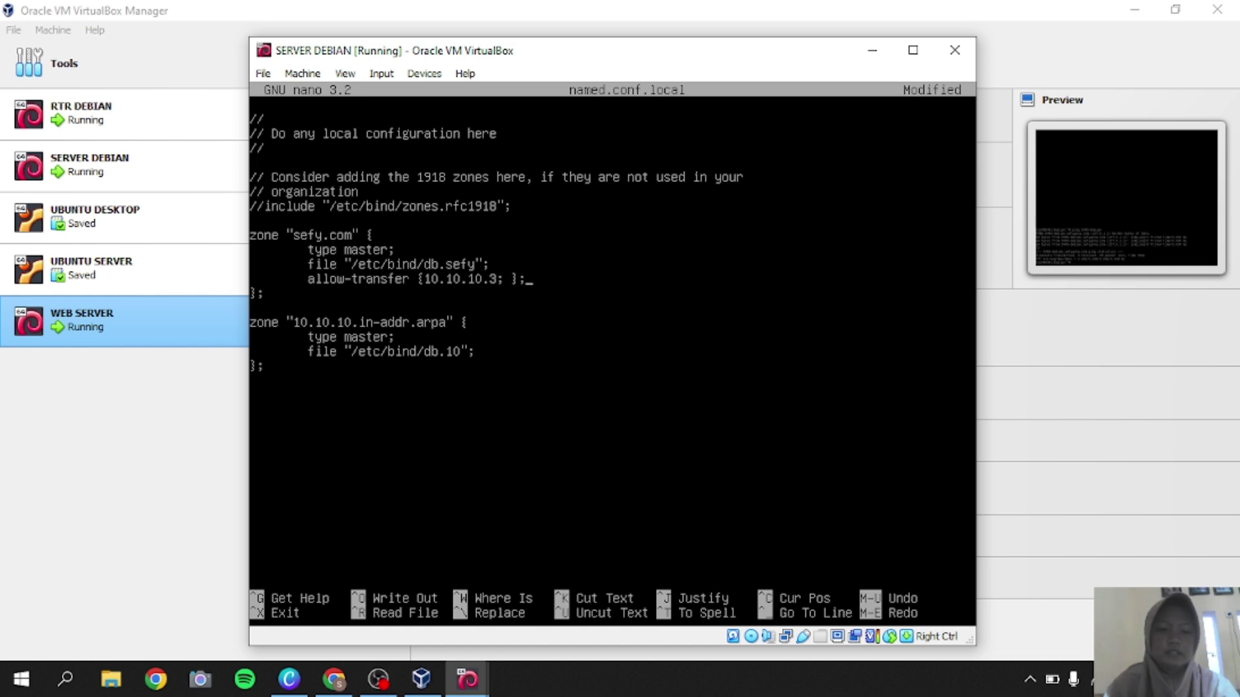
- Add the line "allow-transfer {10.10.10.3; };" below the file entry in the 10.10.10.in-addr.arpa zone
{"action": "key", "text": "Down"}
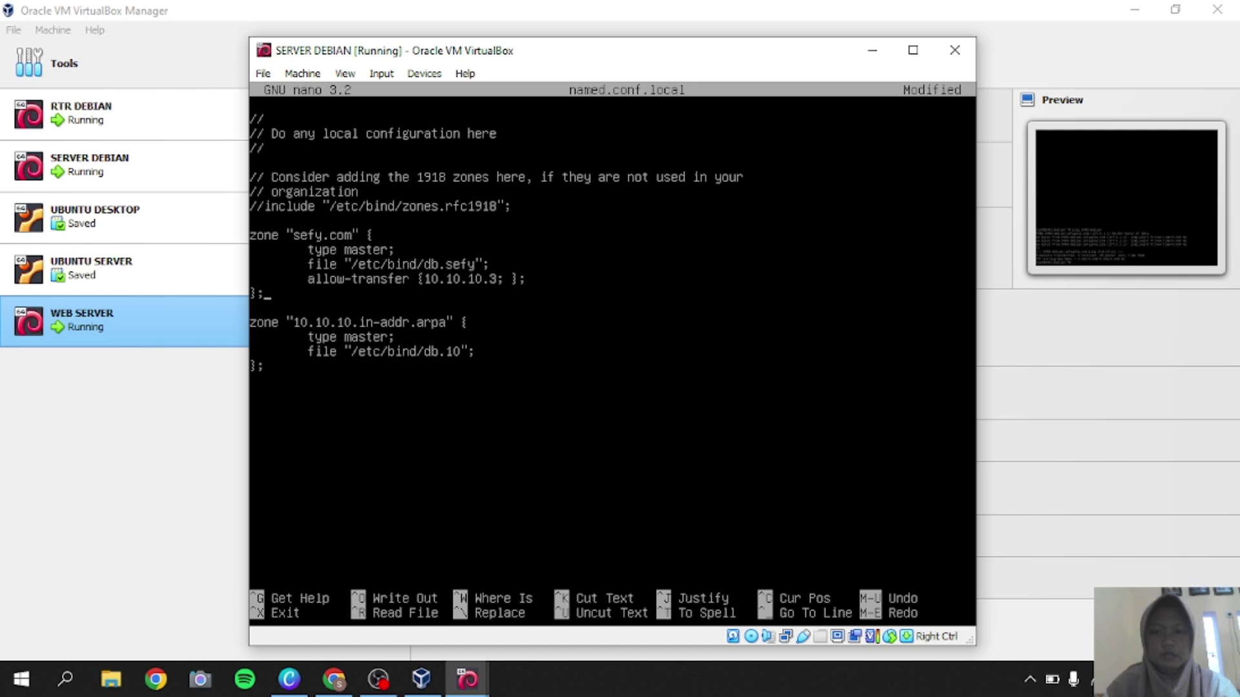
{"action": "key", "text": "Down"}
{"action": "key", "text": "Down"}
{"action": "key", "text": "Down"}
{"action": "key", "text": "Down"}
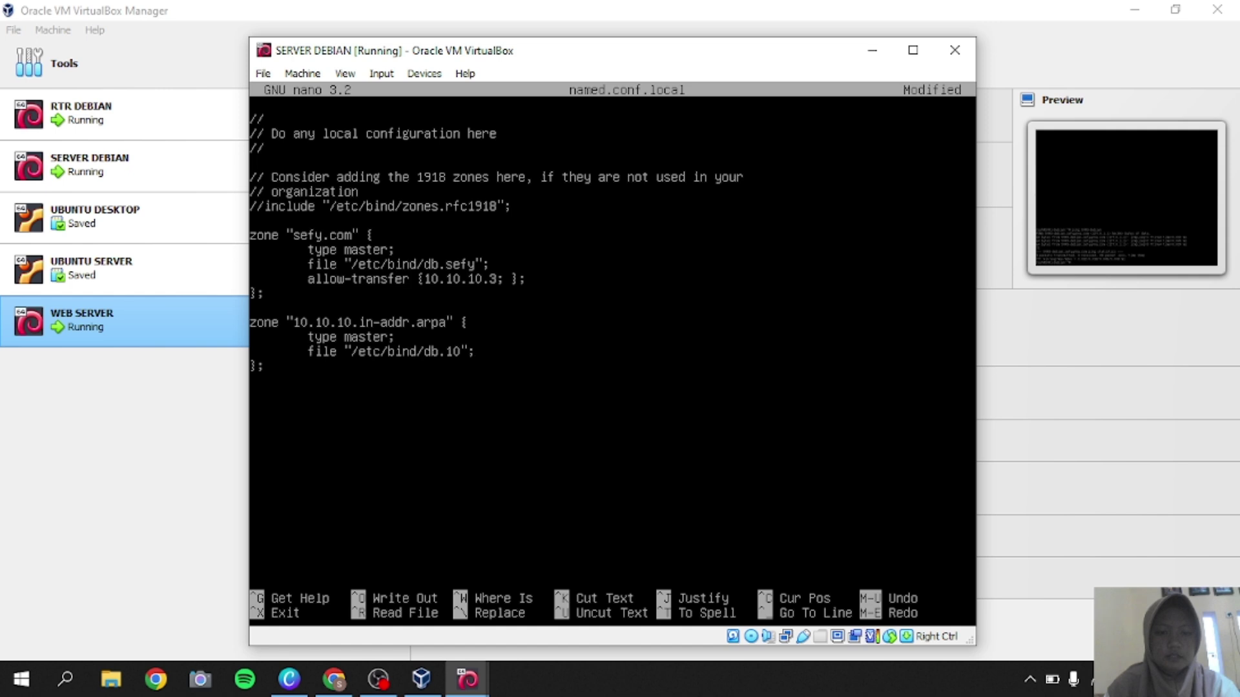
{"action": "key", "text": "Return"}
{"action": "key", "text": "Tab"}
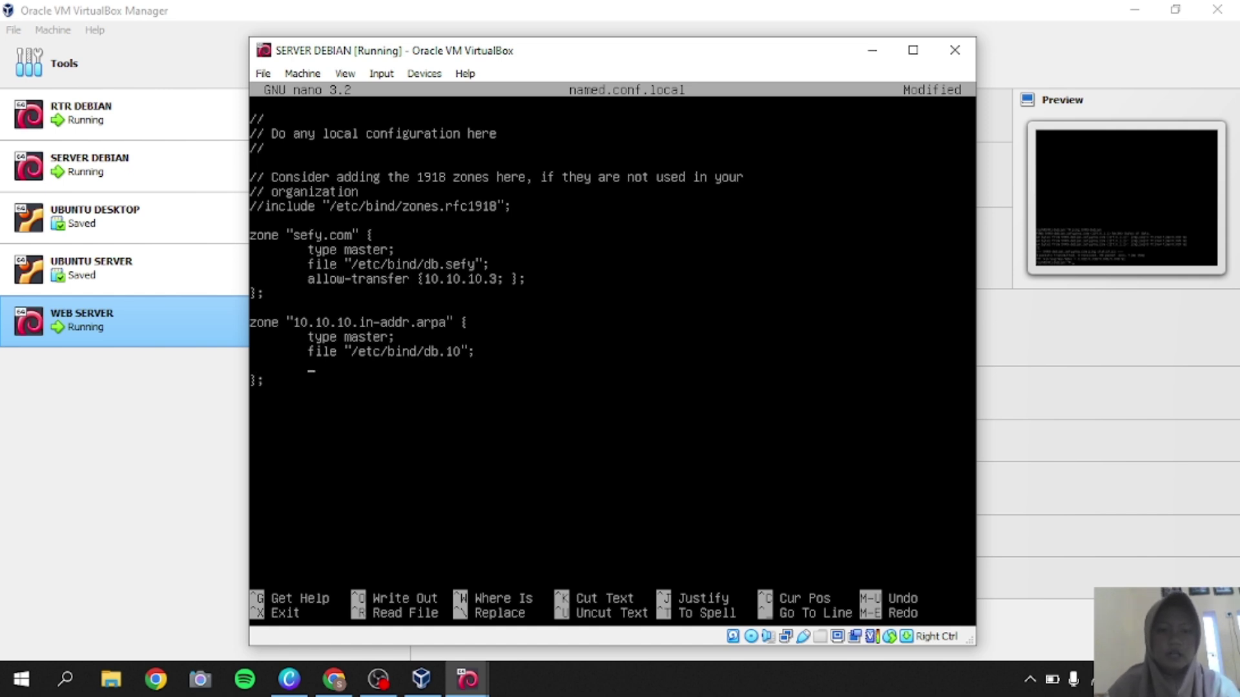
{"action": "type", "text": "allo"}
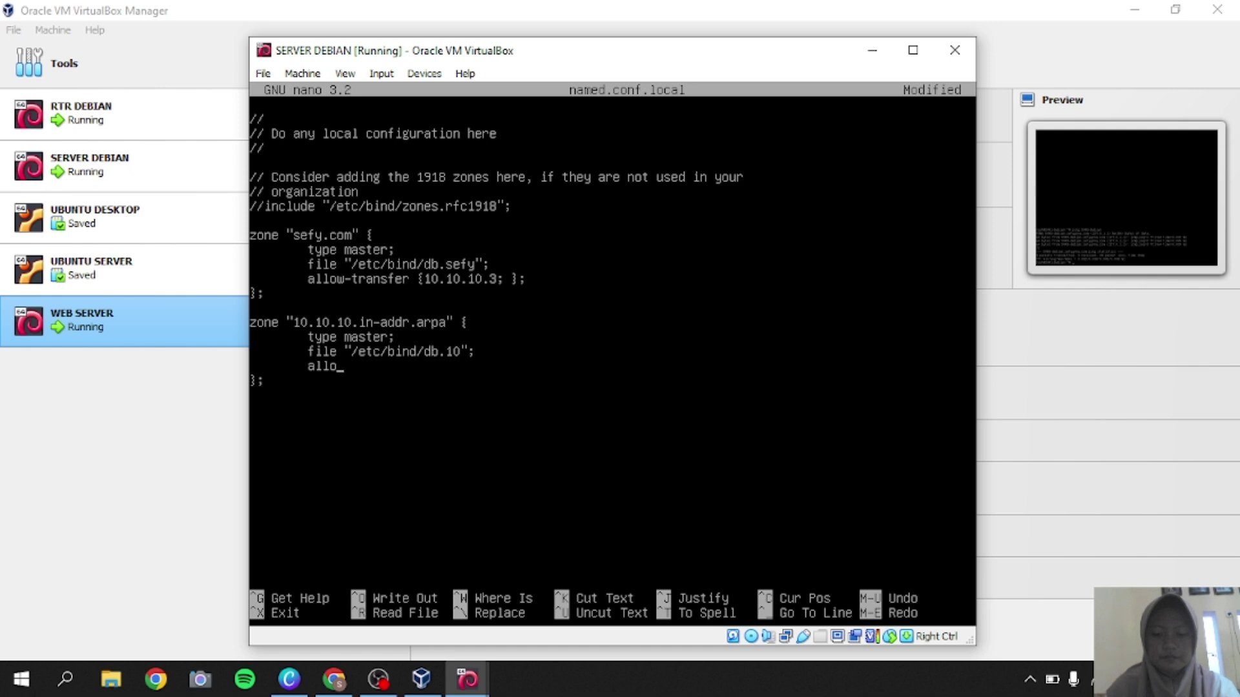
{"action": "type", "text": "w-transfer "}
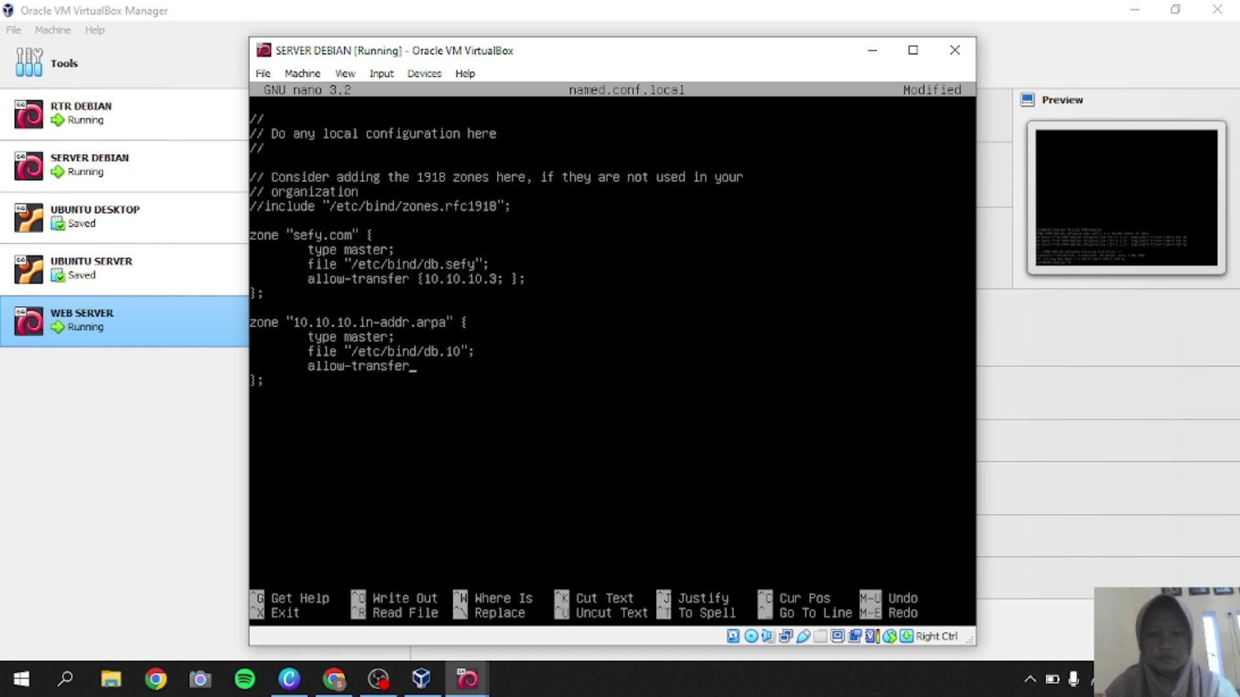
{"action": "type", "text": "{10.10.10."}
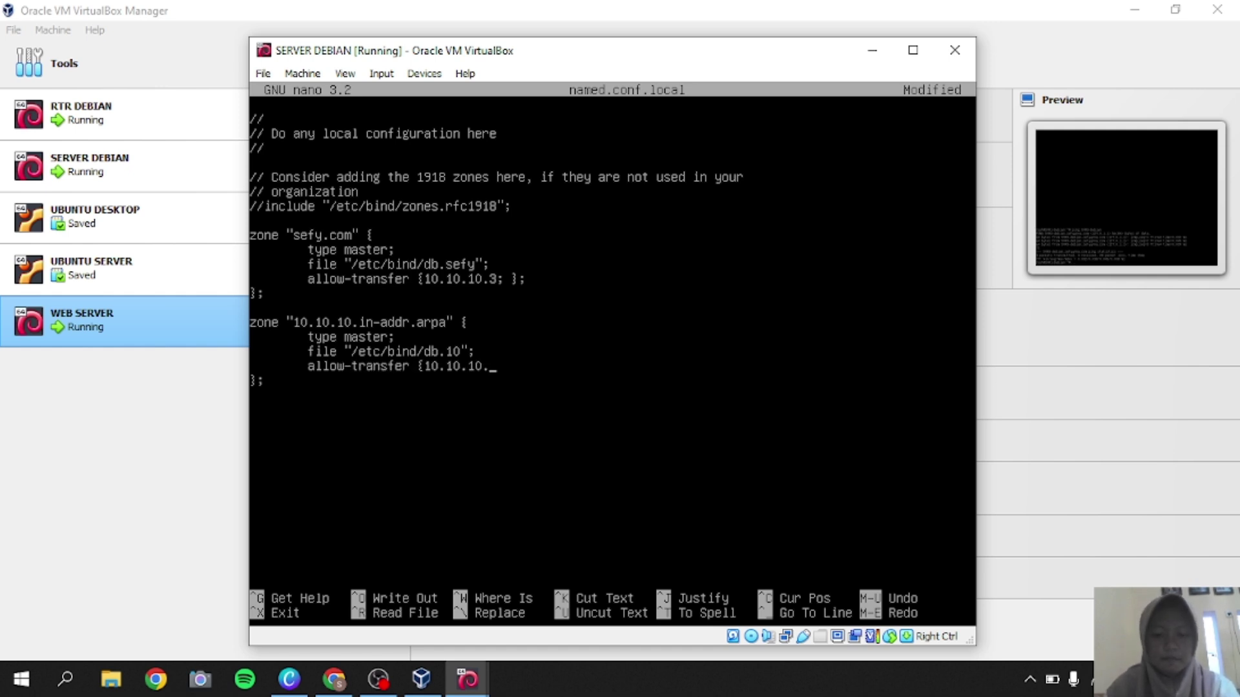
{"action": "type", "text": "3; };"}
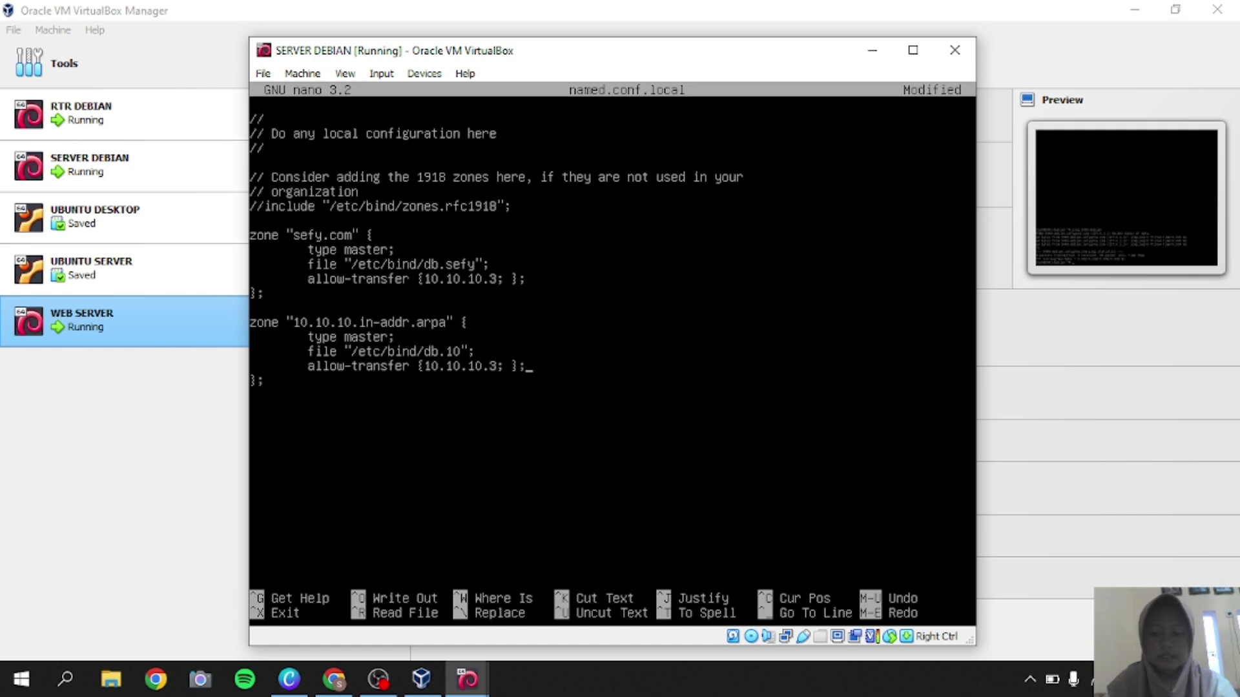
- Save named.conf.local, exit the editor and check the BIND configuration with named-checkconf
{"action": "key", "text": "ctrl+x"}
{"action": "key", "text": "y"}
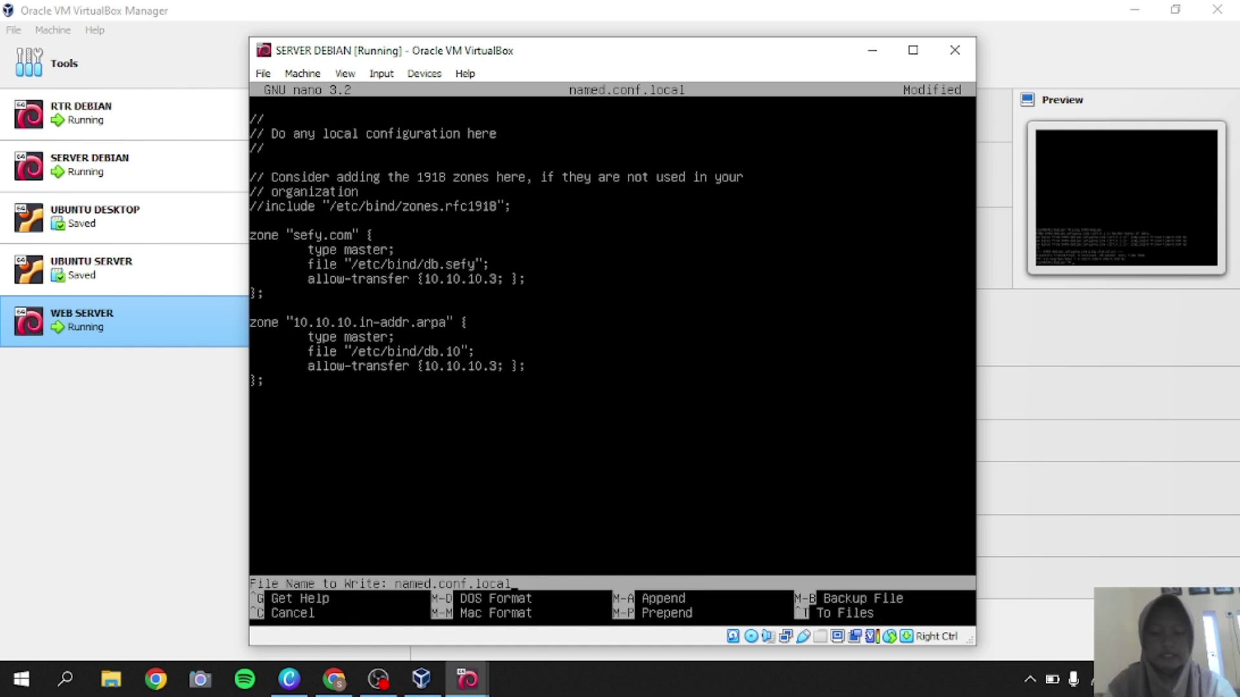
{"action": "key", "text": "Return"}
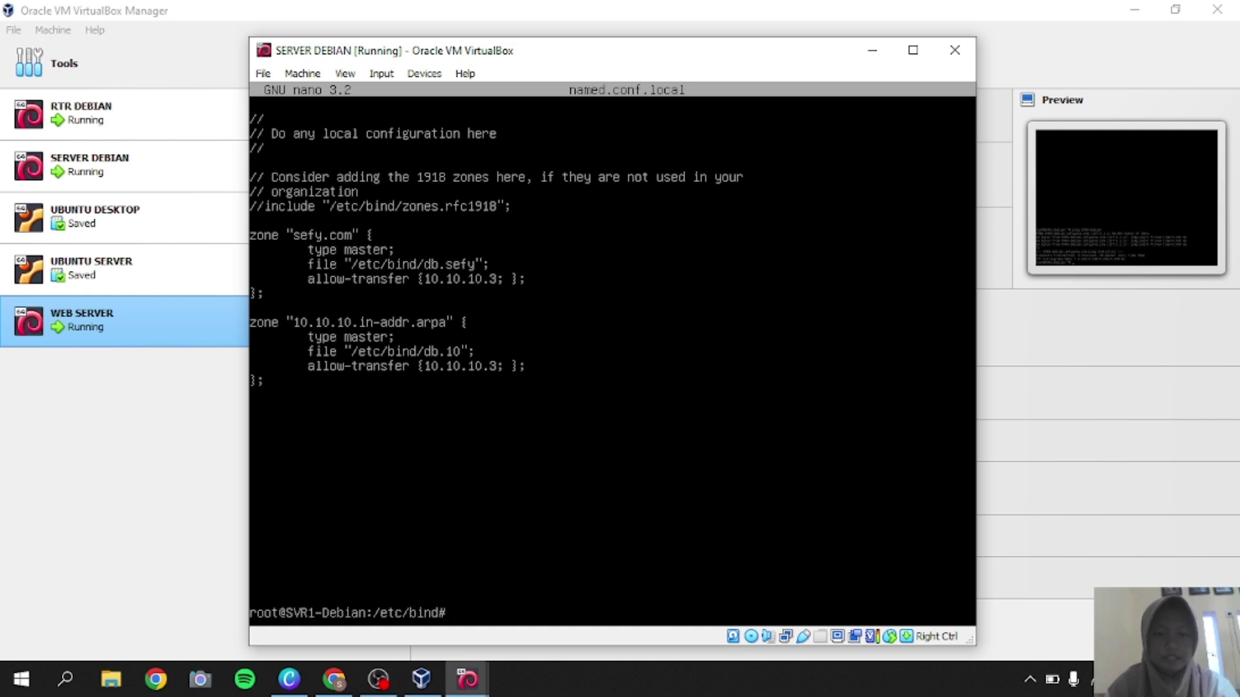
{"action": "type", "text": "name"}
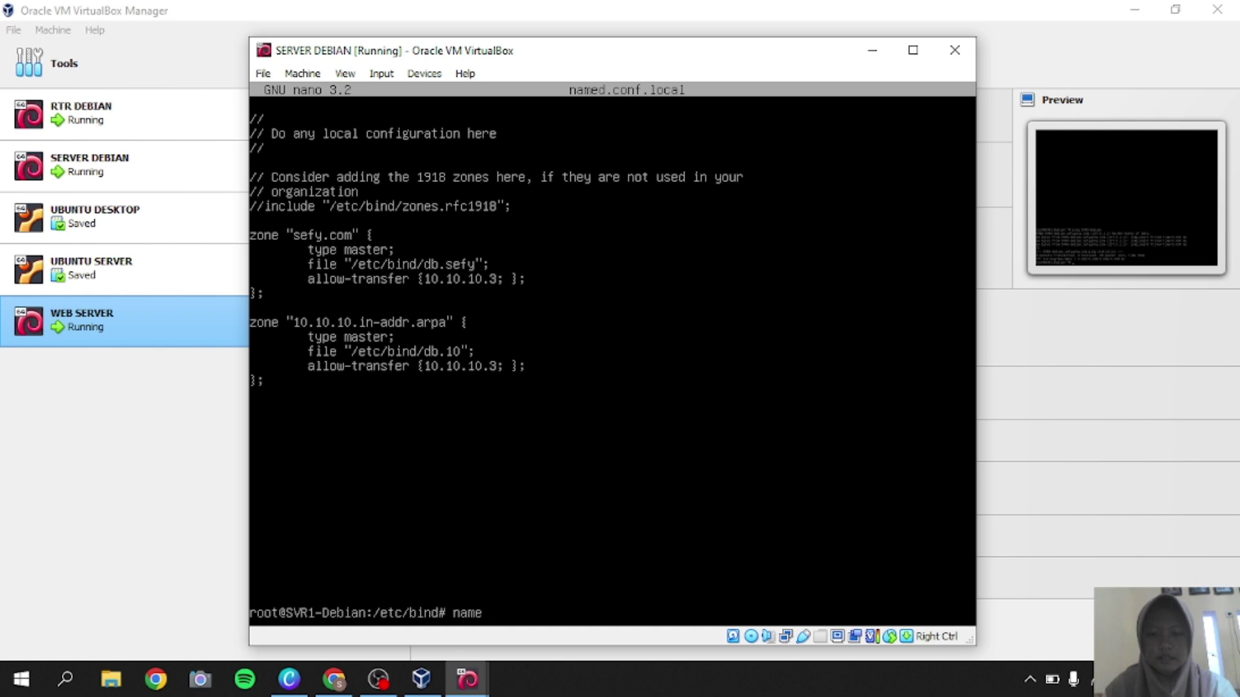
{"action": "type", "text": "d-"}
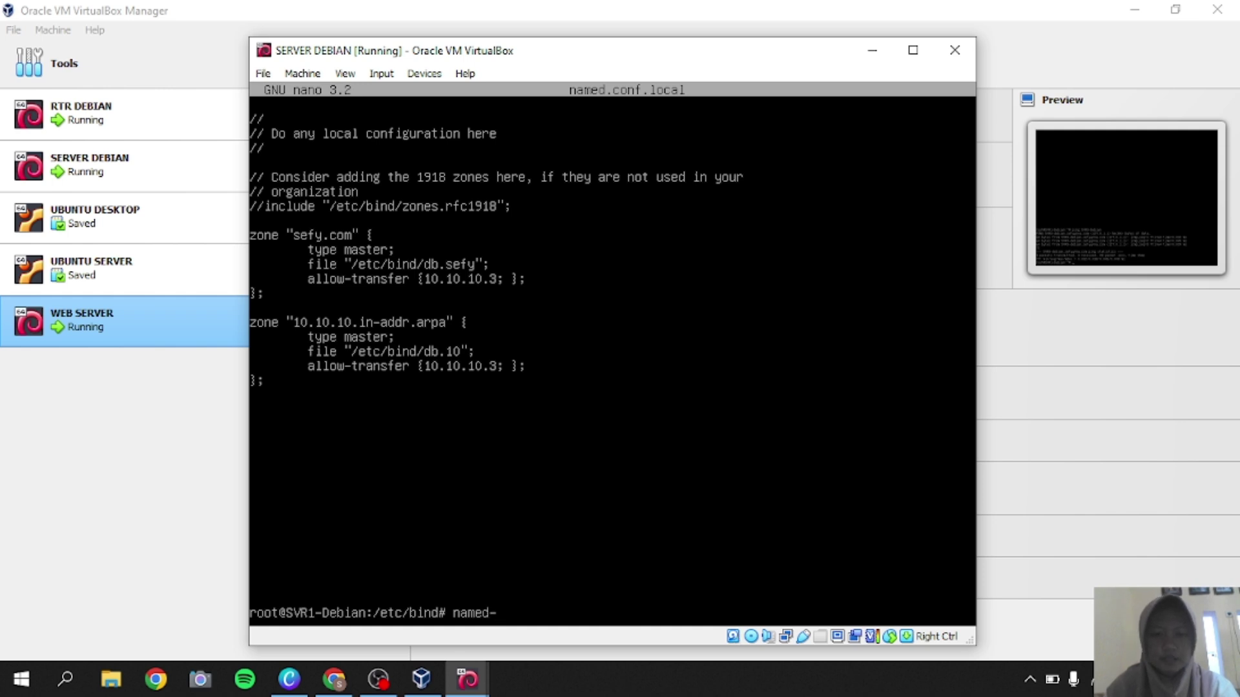
{"action": "type", "text": "checkconf"}
{"action": "key", "text": "Return"}
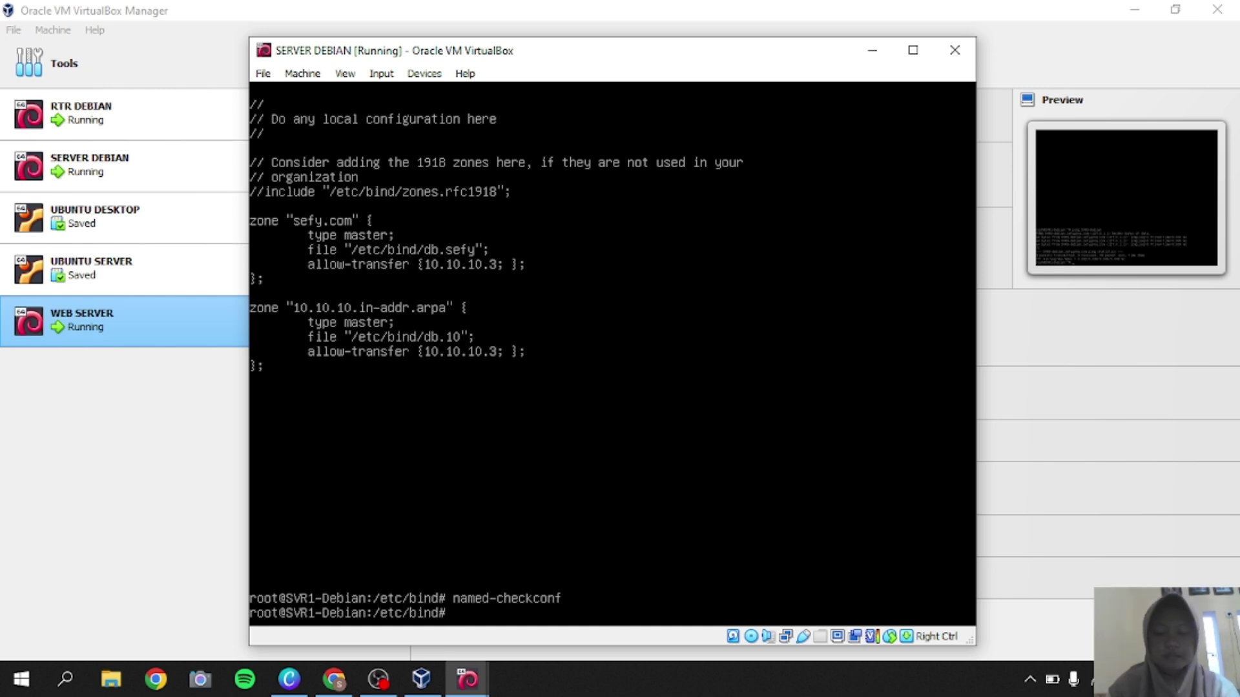
- Open the zone file db.sefy in nano and set its SOA serial to 6
{"action": "type", "text": "nano d"}
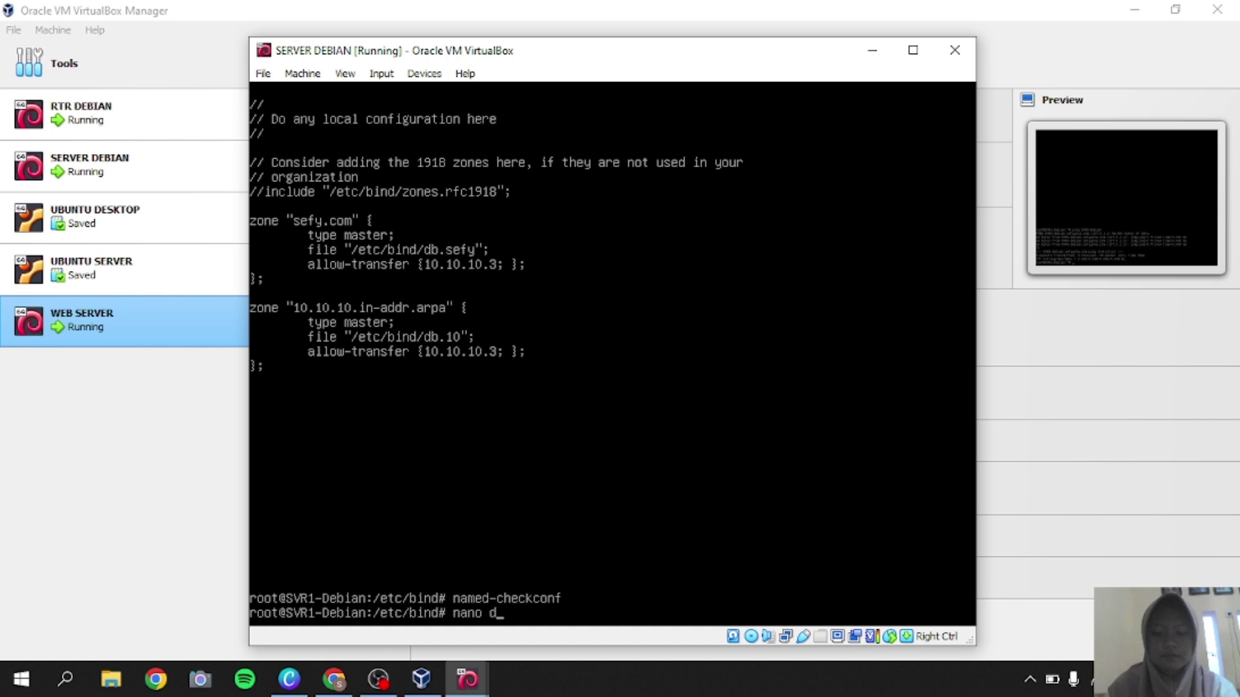
{"action": "type", "text": "b.sefy"}
{"action": "key", "text": "Return"}
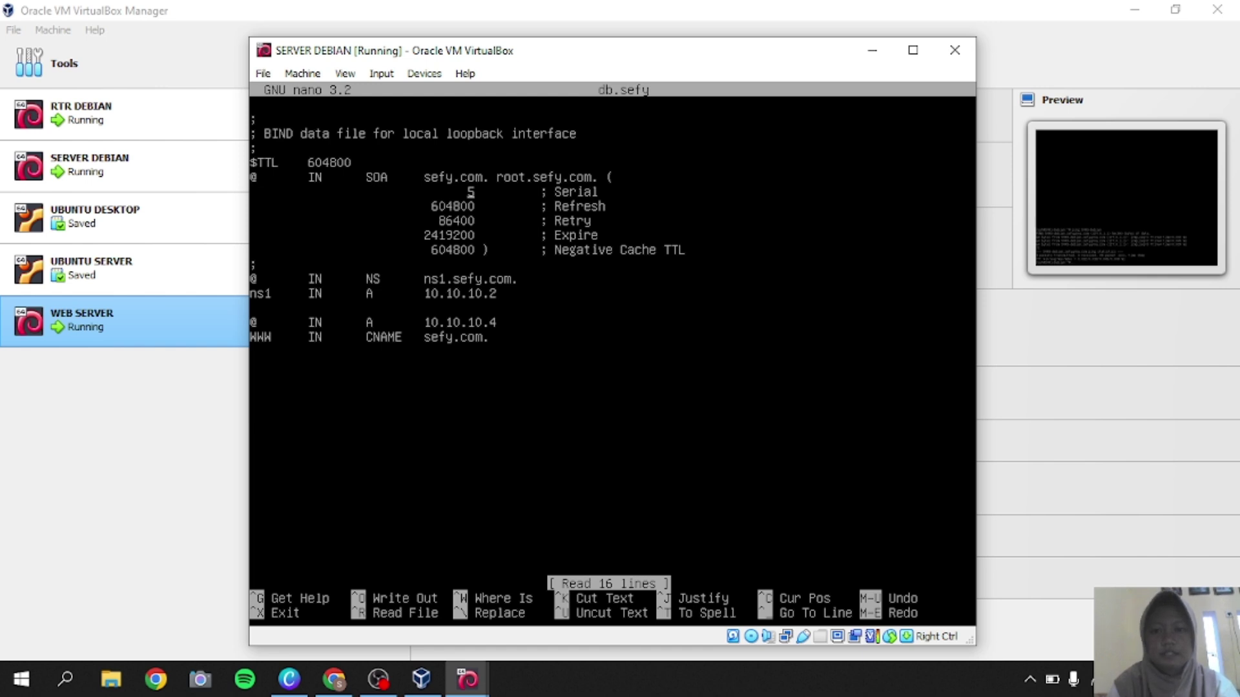
{"action": "key", "text": "Delete"}
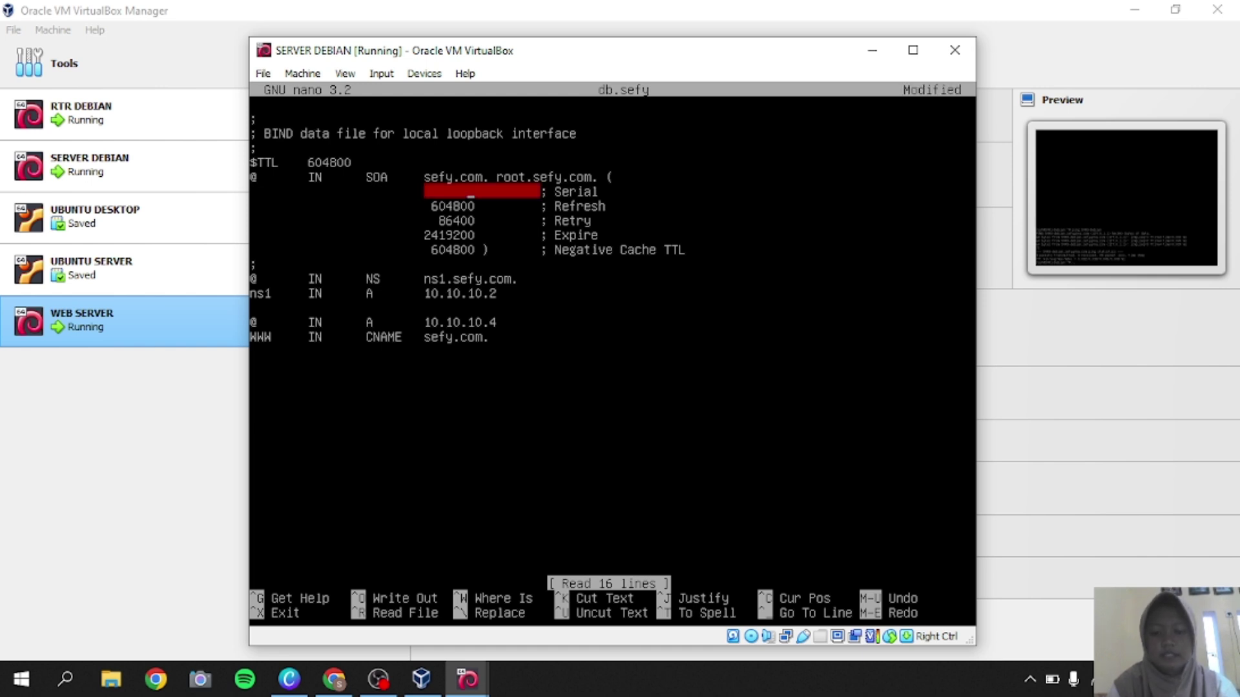
{"action": "type", "text": "6"}
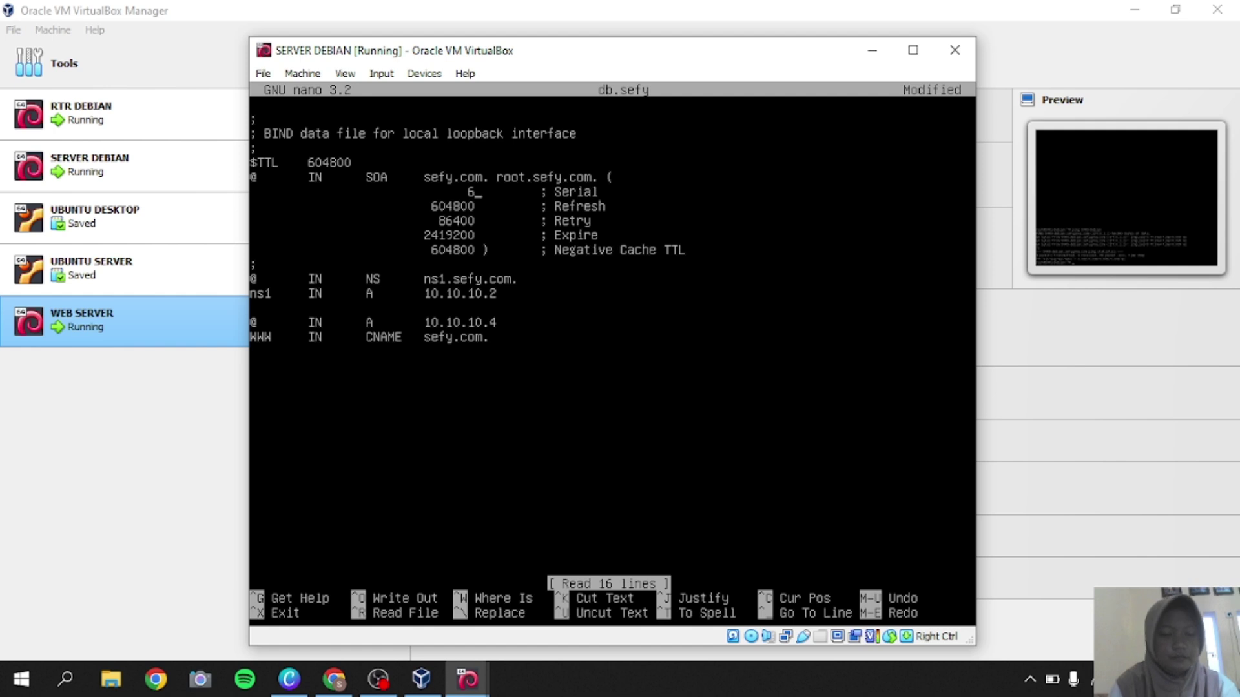
- Insert the record "@ IN NS ns2.sefy.com." directly below the ns1.sefy.com. NS record
{"action": "key", "text": "Down"}
{"action": "key", "text": "Down"}
{"action": "key", "text": "Down"}
{"action": "key", "text": "Down"}
{"action": "key", "text": "Down"}
{"action": "key", "text": "Down"}
{"action": "key", "text": "Down"}
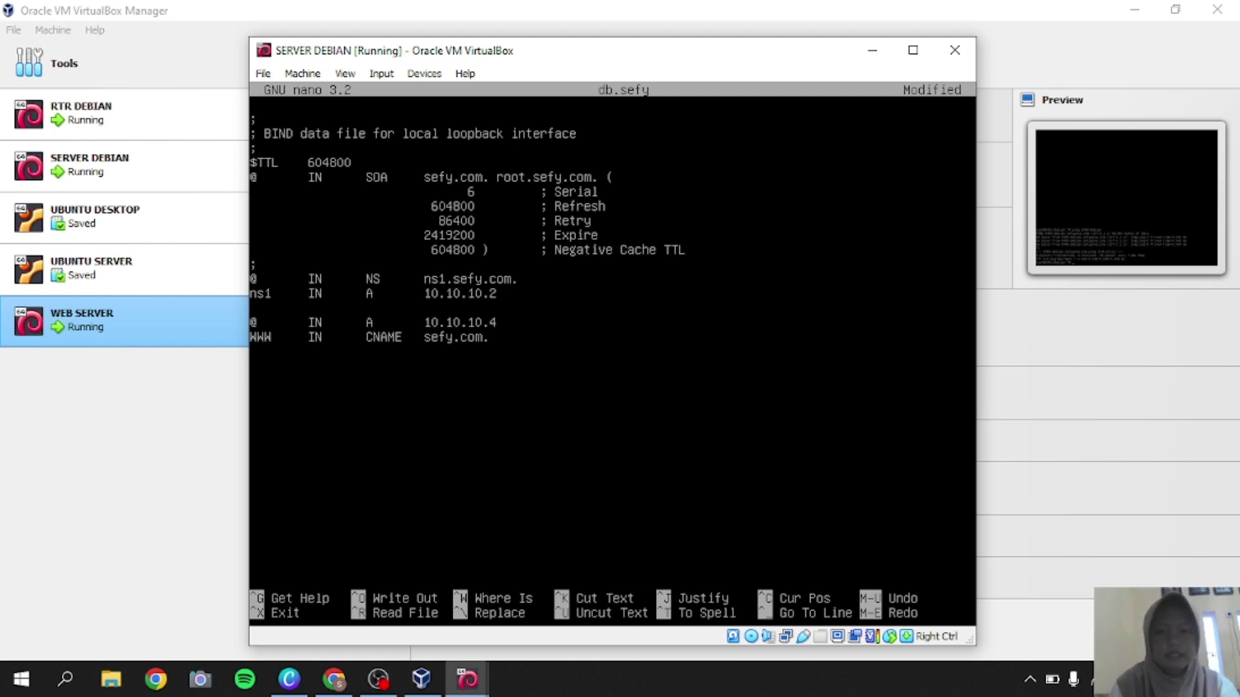
{"action": "key", "text": "Return"}
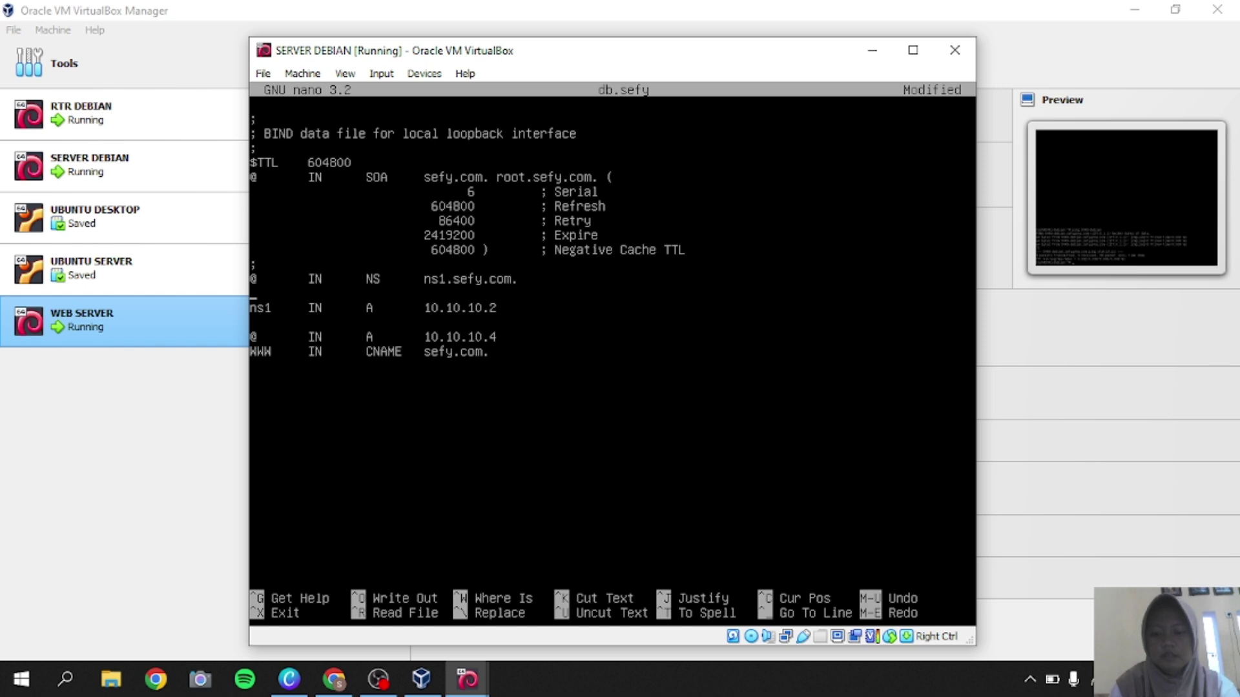
{"action": "type", "text": "2"}
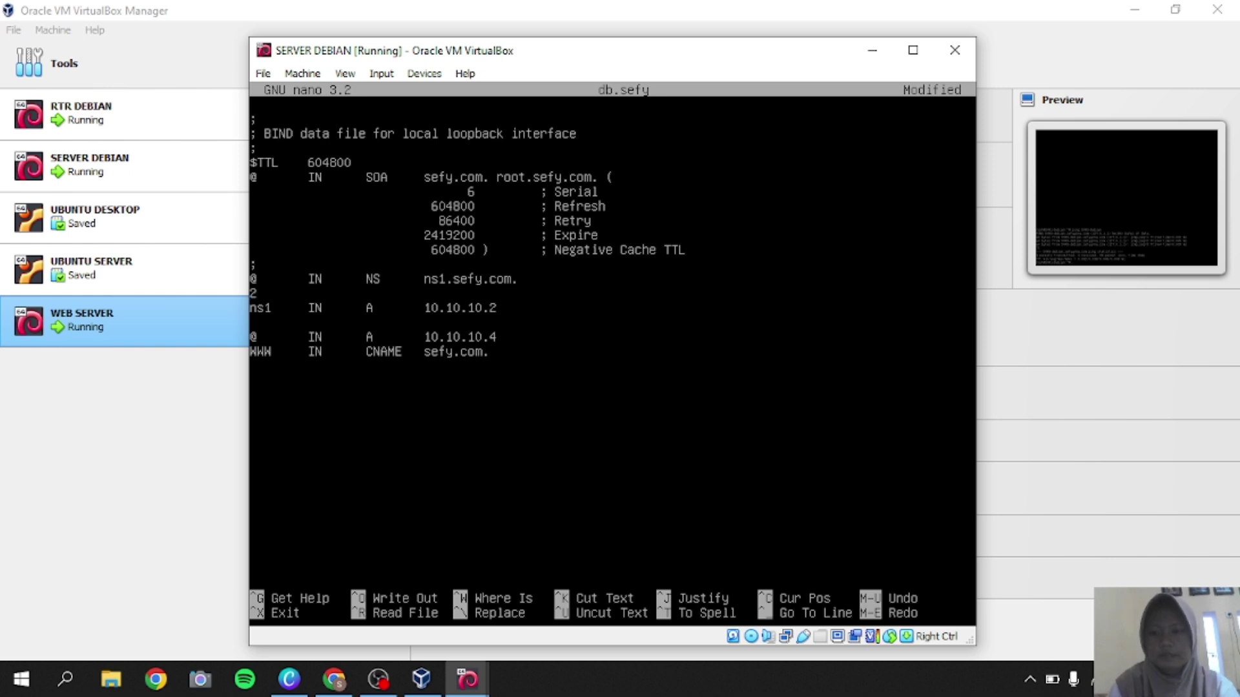
{"action": "key", "text": "BackSpace"}
{"action": "type", "text": "@"}
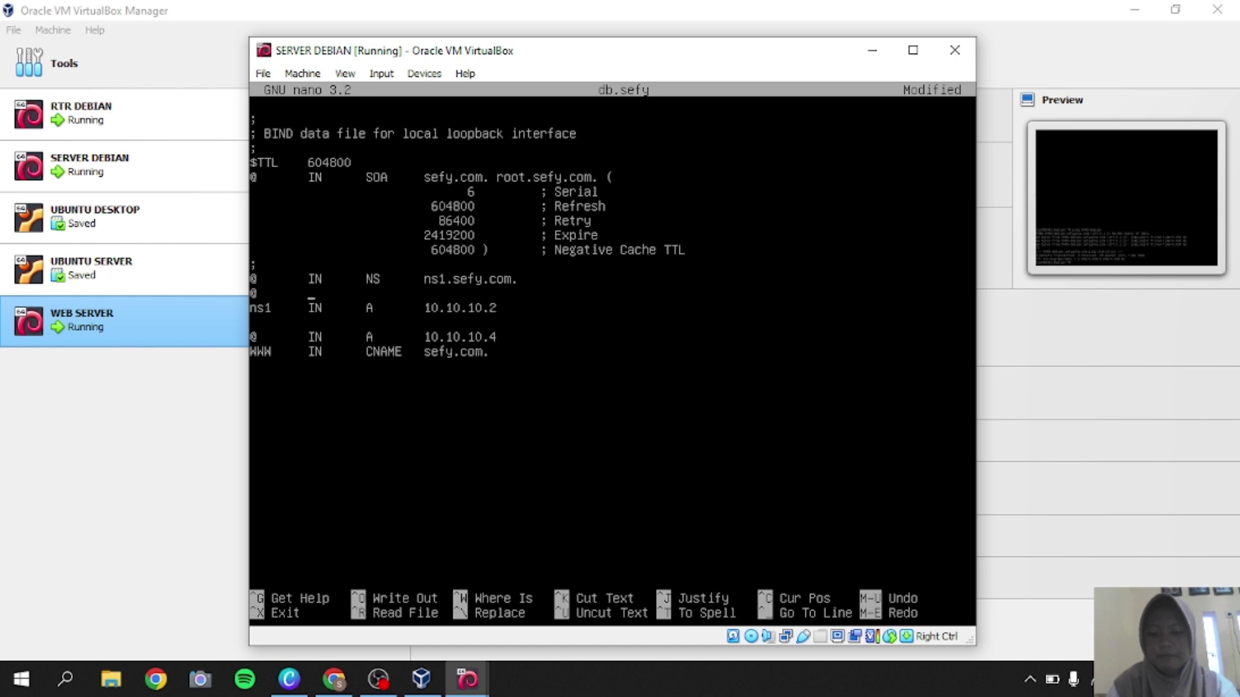
{"action": "key", "text": "Tab"}
{"action": "type", "text": "IN"}
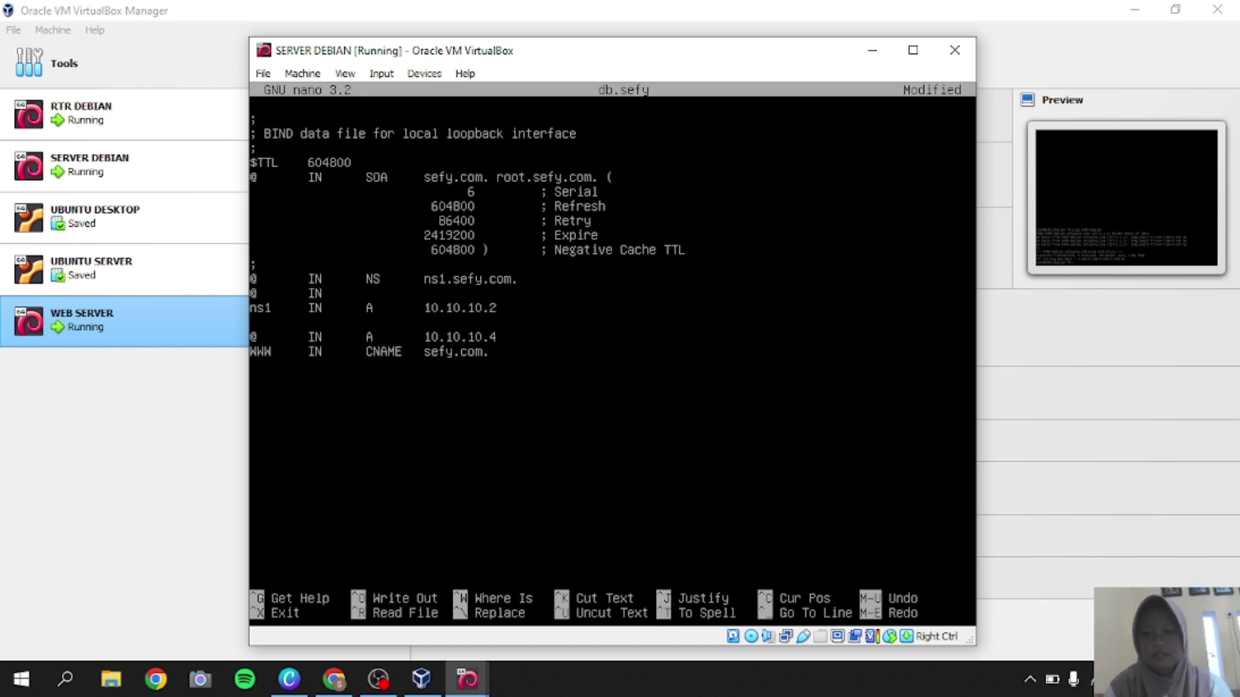
{"action": "type", "text": "NS"}
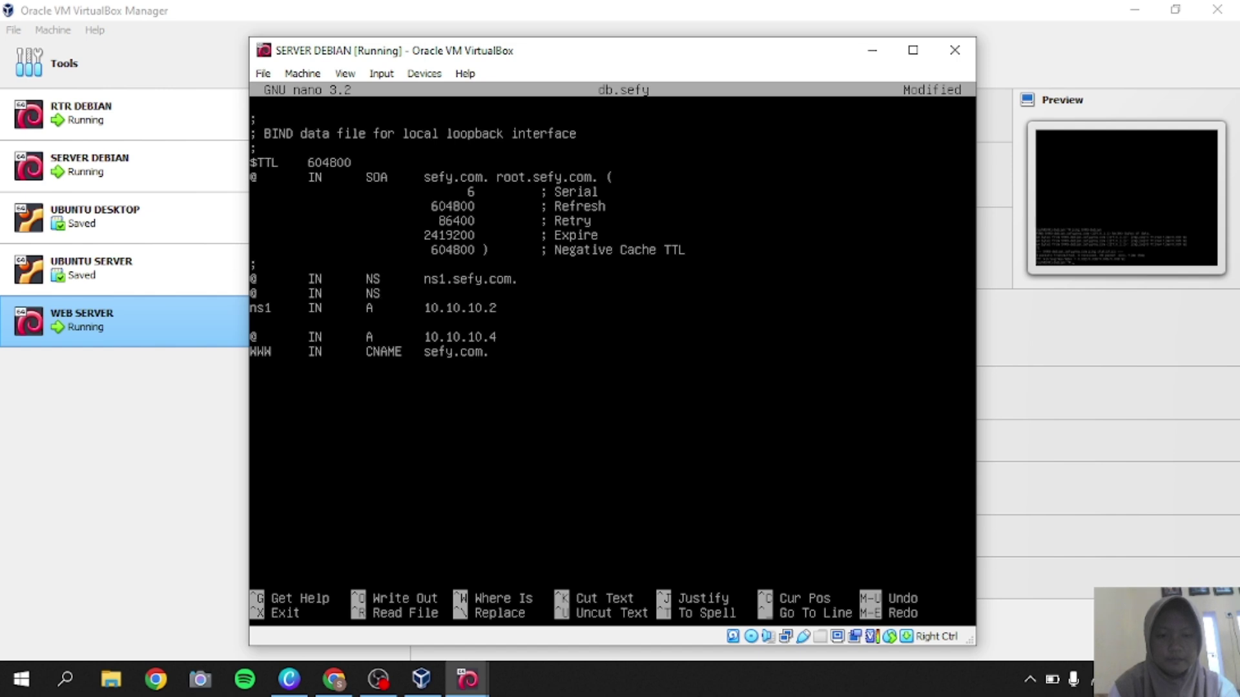
{"action": "key", "text": "Tab"}
{"action": "type", "text": "ns"}
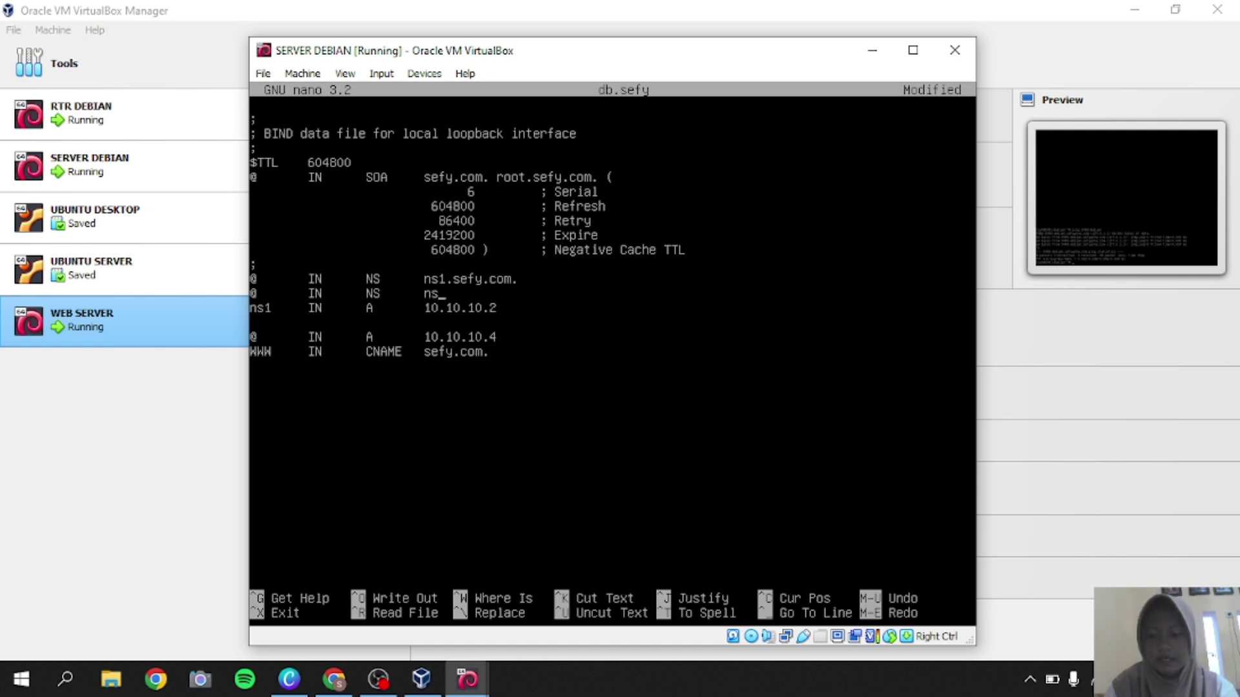
{"action": "type", "text": "2.sefy.com."}
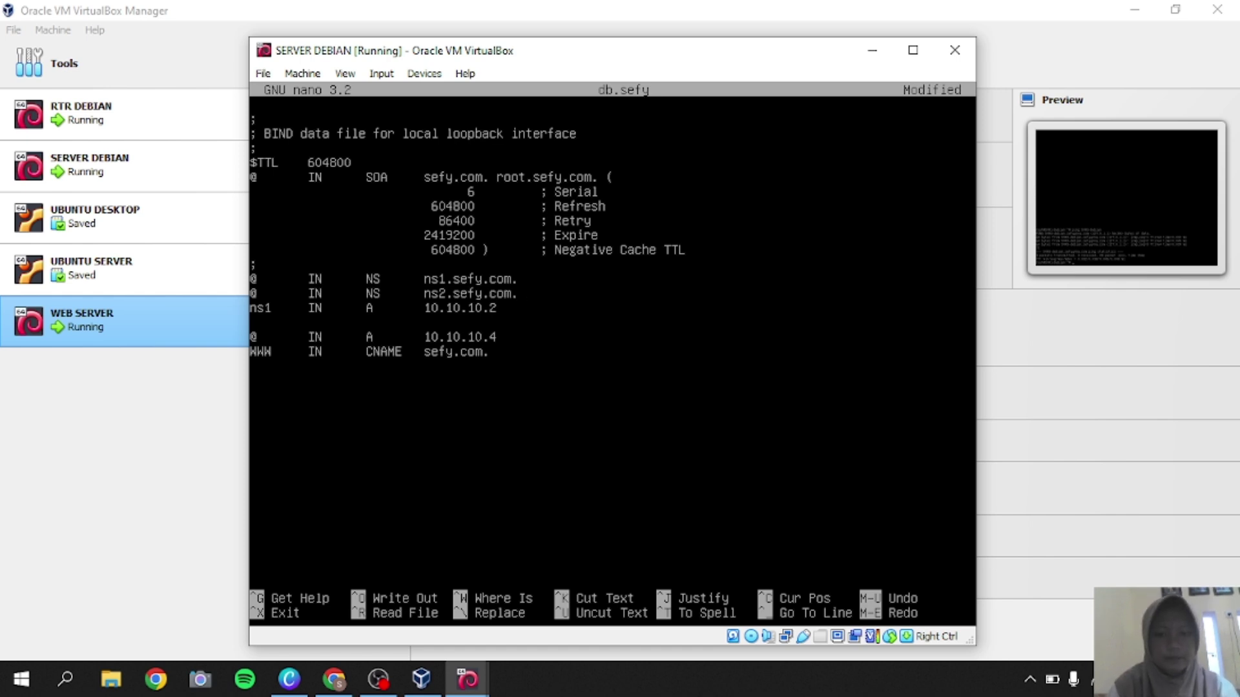
- Add the record "NS2 IN A 10.10.10.3" on a new line below the WWW CNAME record in db.sefy
{"action": "key", "text": "Down"}
{"action": "key", "text": "Down"}
{"action": "key", "text": "Down"}
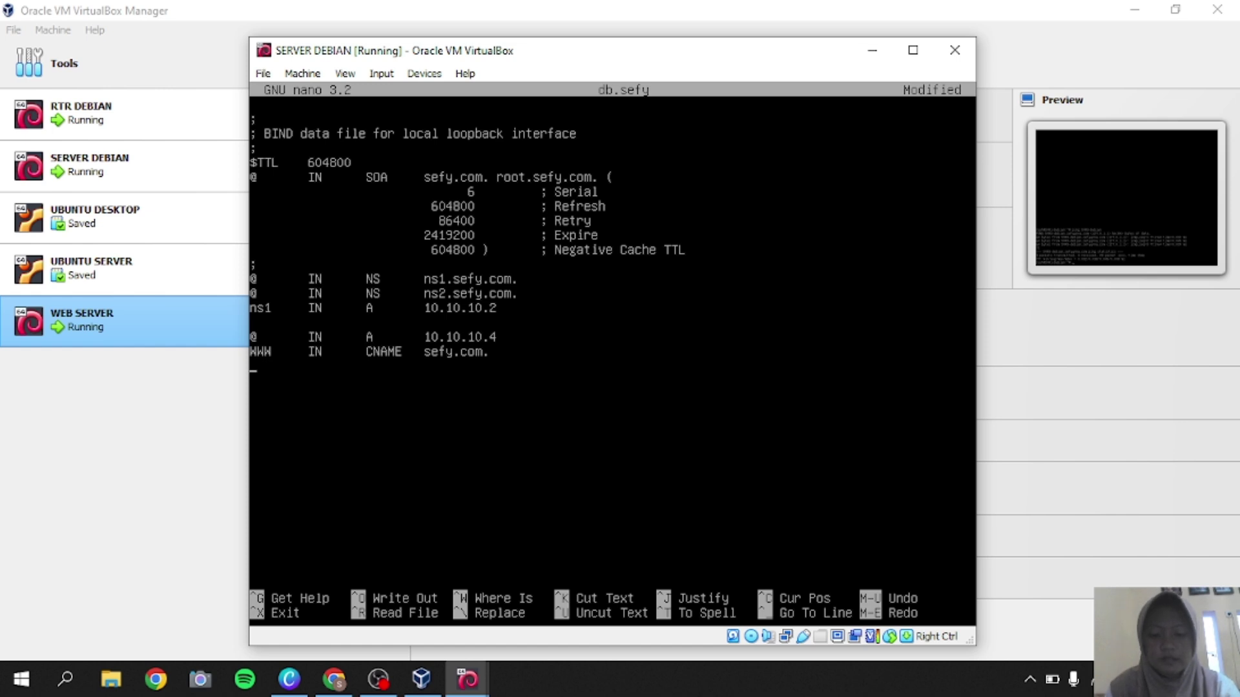
{"action": "type", "text": "n"}
{"action": "key", "text": "BackSpace"}
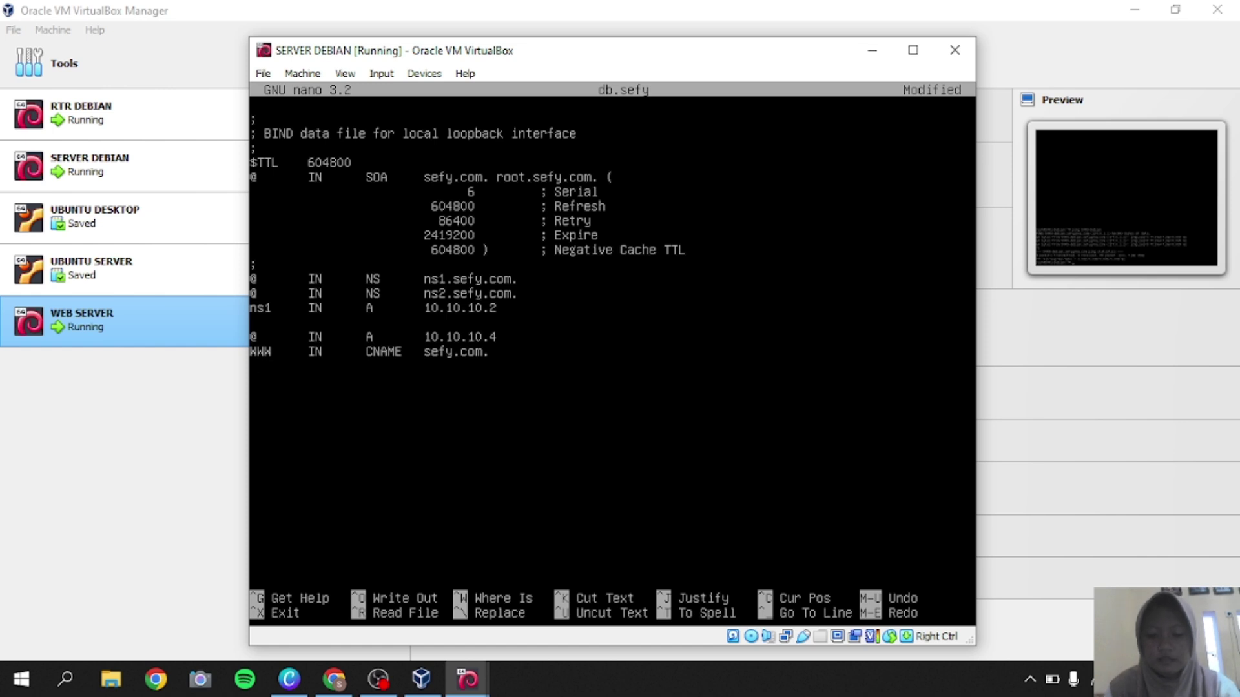
{"action": "type", "text": "NS2"}
{"action": "key", "text": "Tab"}
{"action": "type", "text": "IN"}
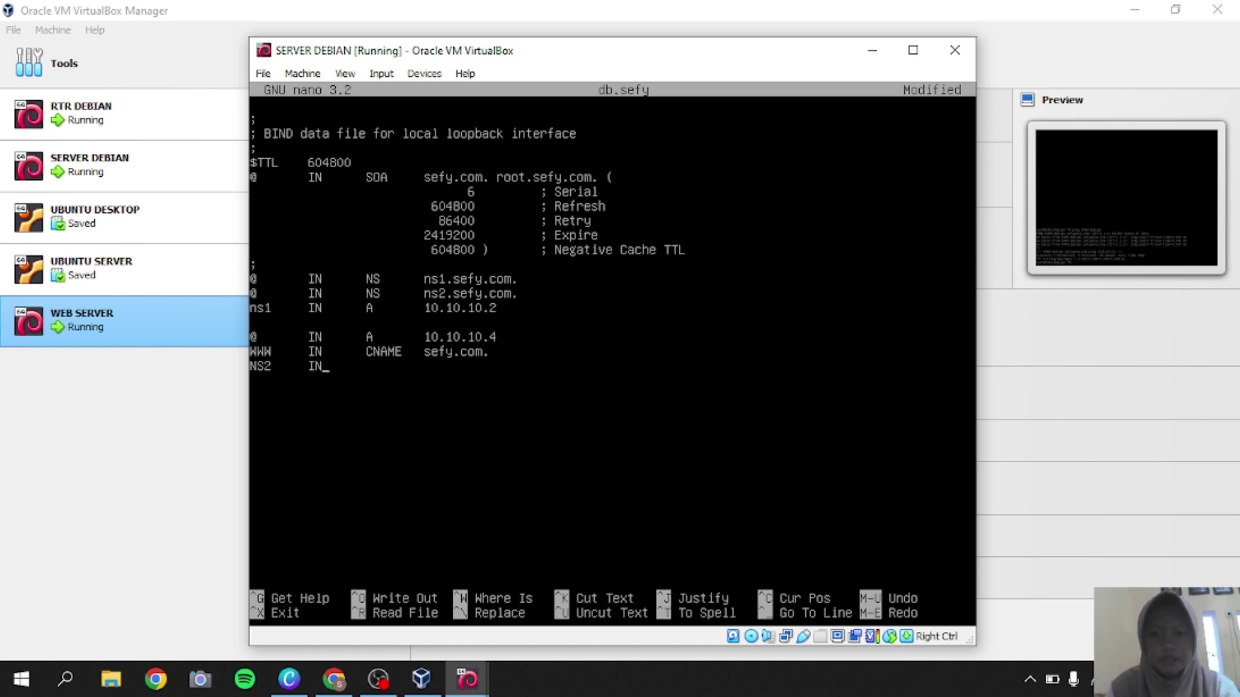
{"action": "key", "text": "Tab"}
{"action": "type", "text": "A       10.10.10.3"}
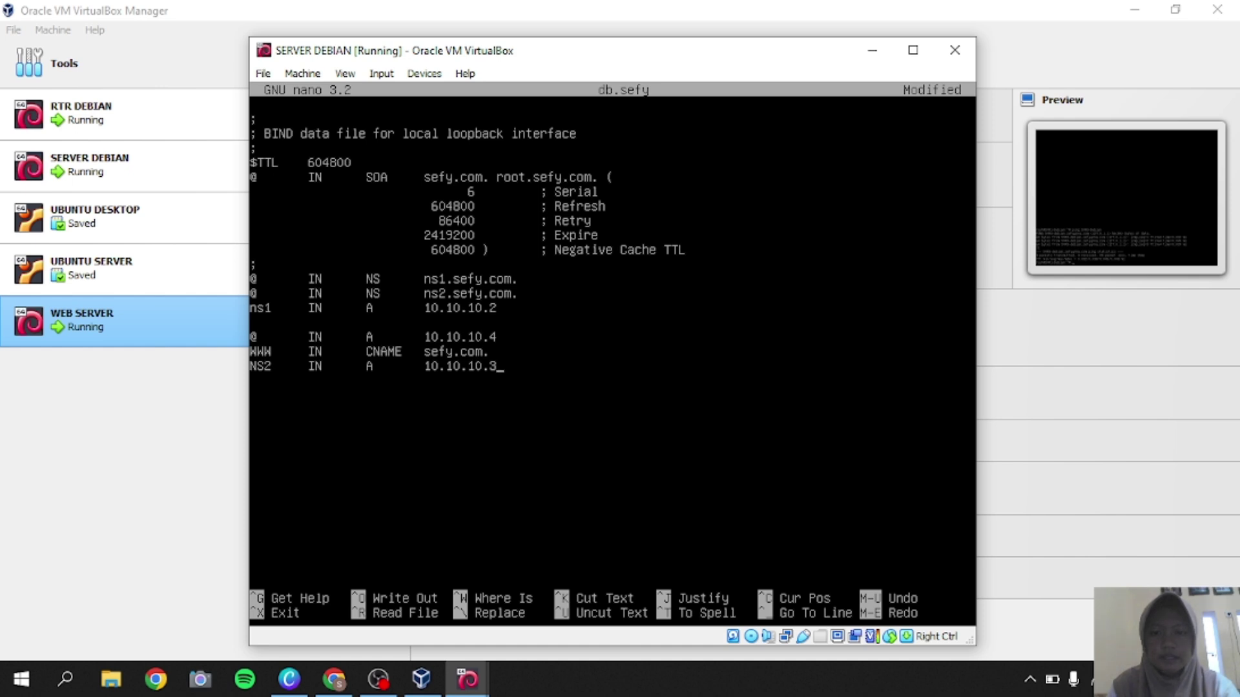
- Save db.sefy under its existing name and exit the editor
{"action": "key", "text": "ctrl+x"}
{"action": "key", "text": "y"}
{"action": "key", "text": "Return"}
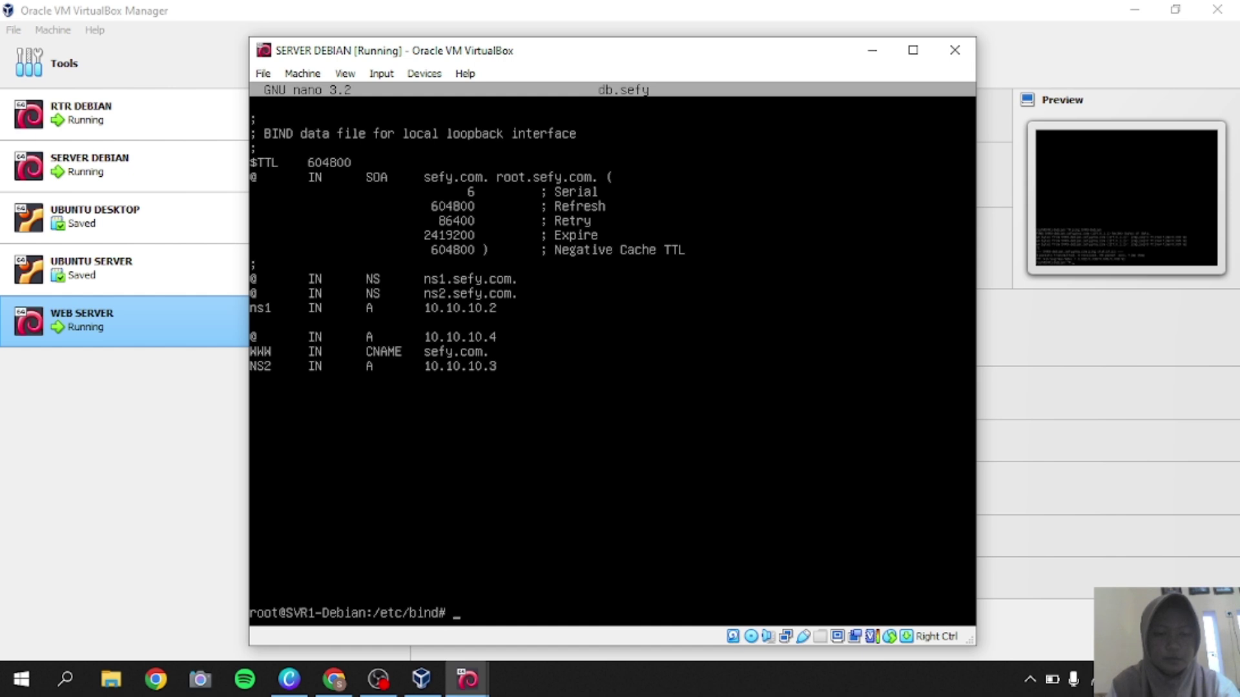
- Open the reverse zone file db.10 in nano and set its SOA serial to 6
{"action": "type", "text": "NANO"}
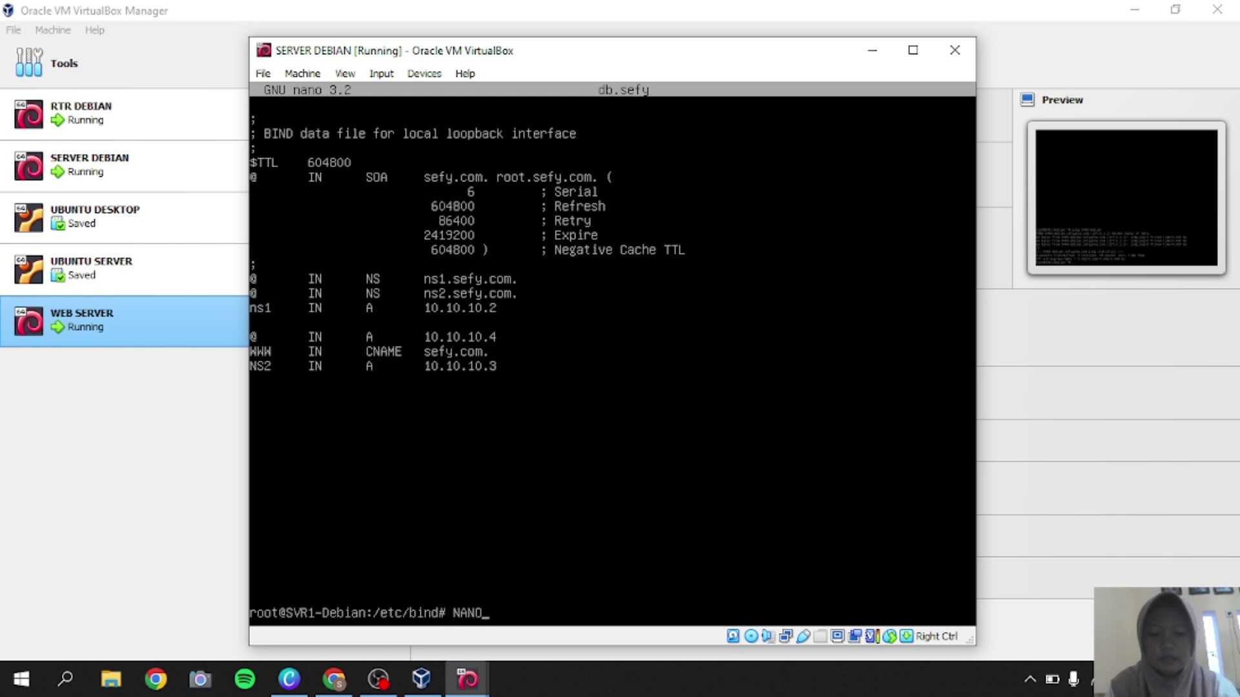
{"action": "key", "text": "BackSpace"}
{"action": "key", "text": "BackSpace"}
{"action": "key", "text": "BackSpace"}
{"action": "key", "text": "BackSpace"}
{"action": "type", "text": "nano db."}
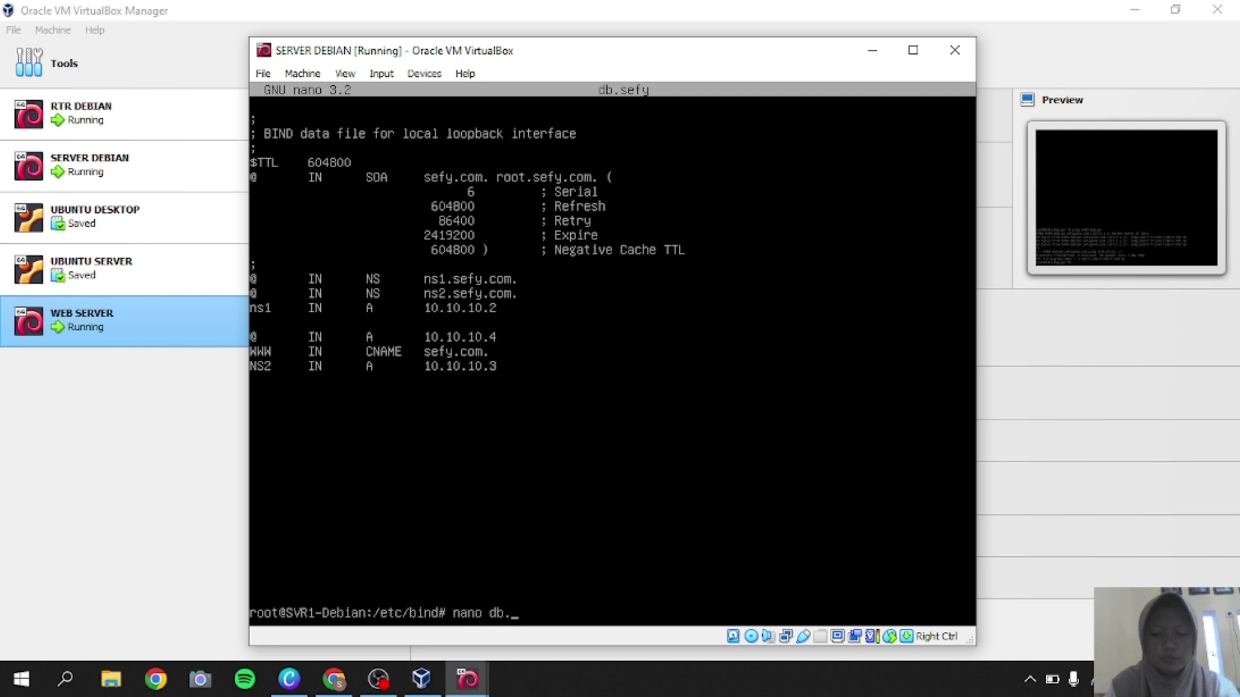
{"action": "type", "text": "10"}
{"action": "key", "text": "Return"}
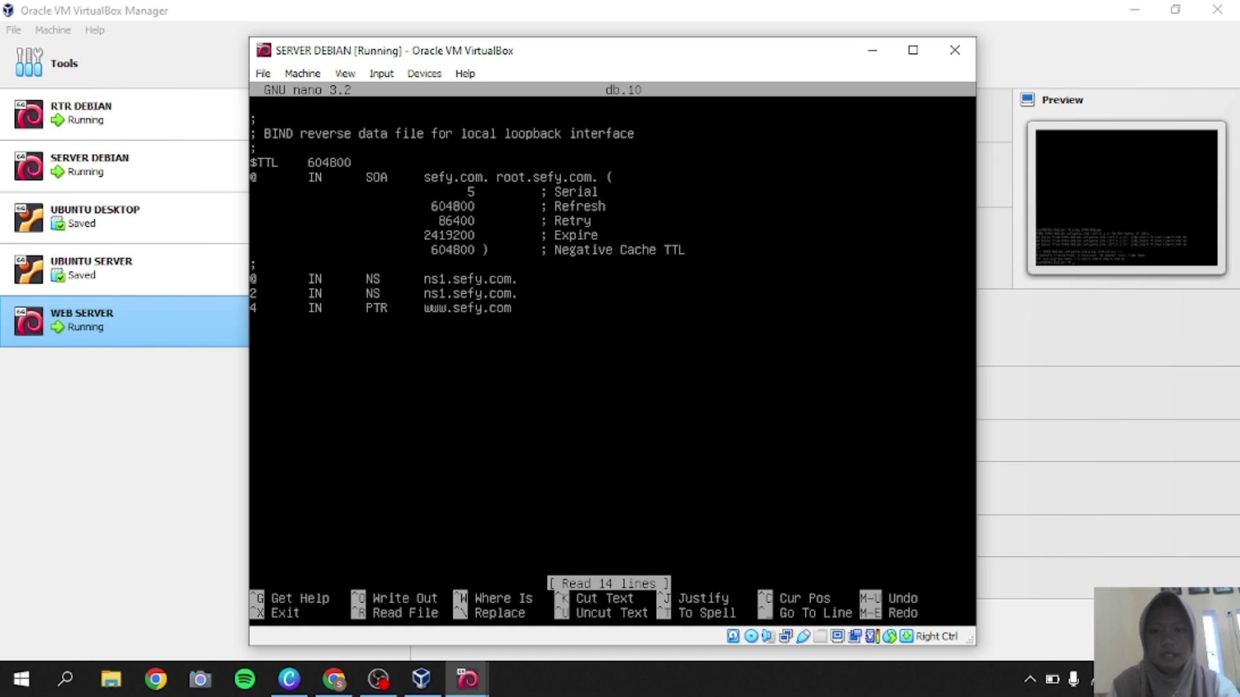
{"action": "key", "text": "Right"}
{"action": "key", "text": "Right"}
{"action": "key", "text": "Right"}
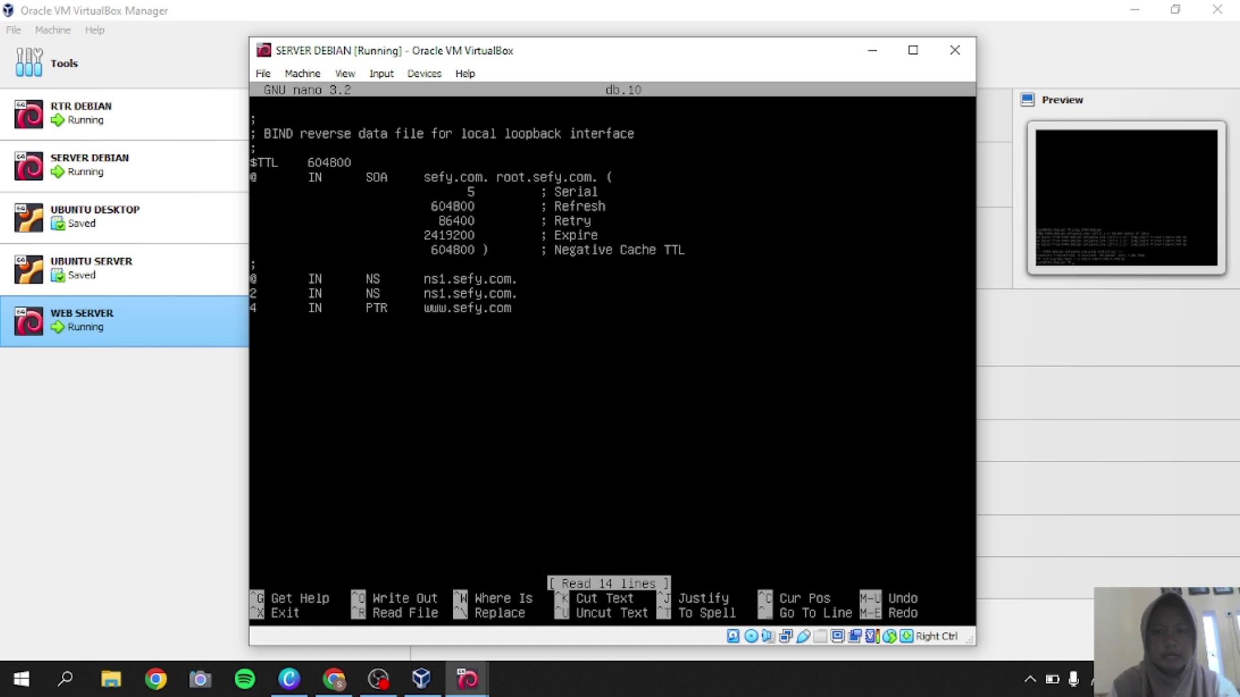
{"action": "key", "text": "Right"}
{"action": "key", "text": "BackSpace"}
{"action": "type", "text": "6"}
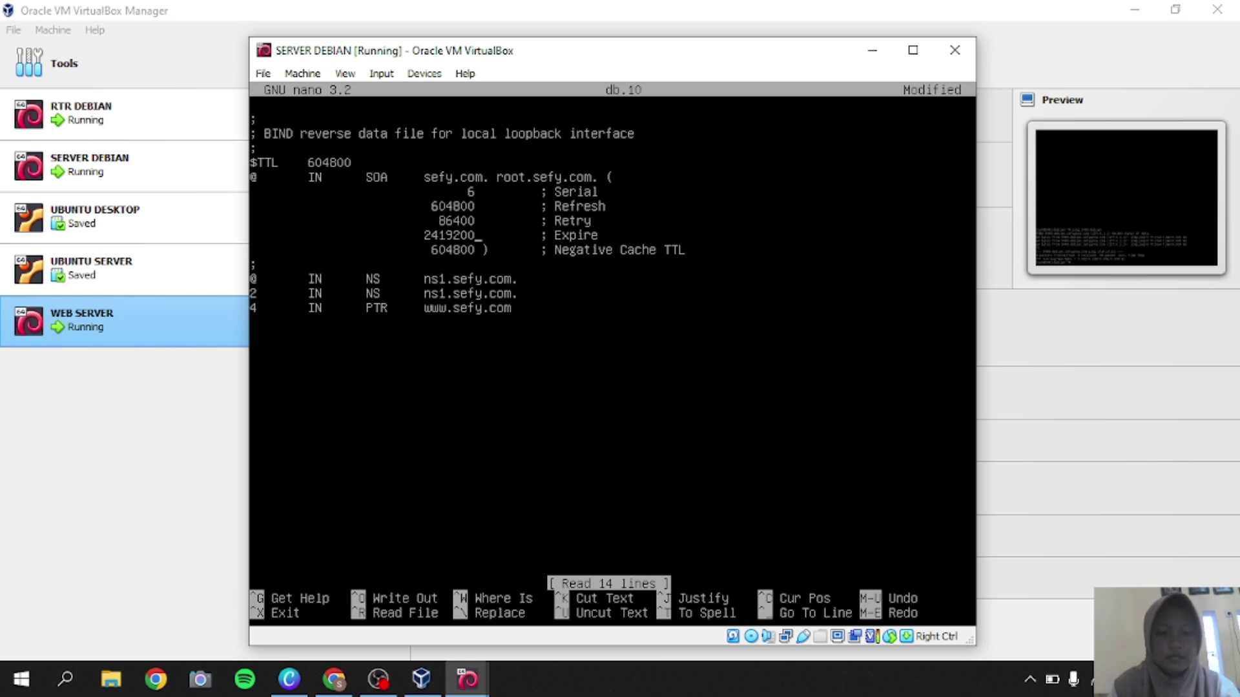
- Insert the record "3 IN PTR ns2.sefy.com" between the records for 2 and 4 in db.10
{"action": "key", "text": "Down"}
{"action": "key", "text": "Down"}
{"action": "key", "text": "Return"}
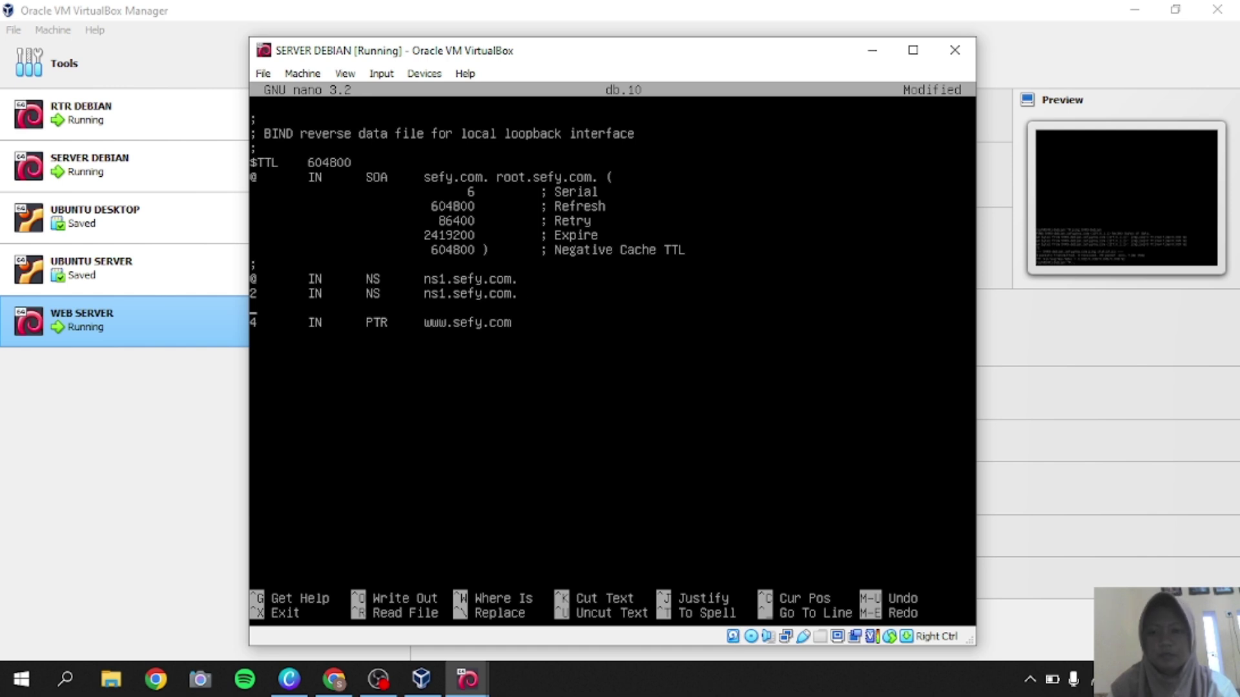
{"action": "type", "text": "3"}
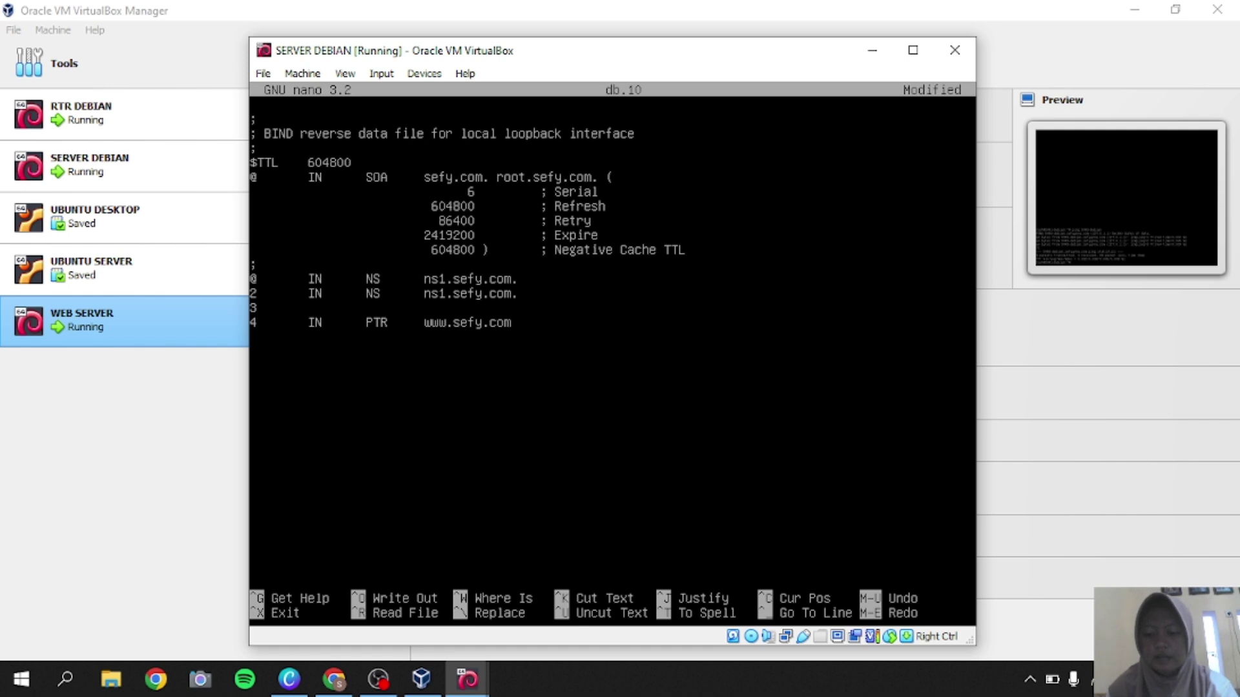
{"action": "key", "text": "Tab"}
{"action": "key", "text": "Tab"}
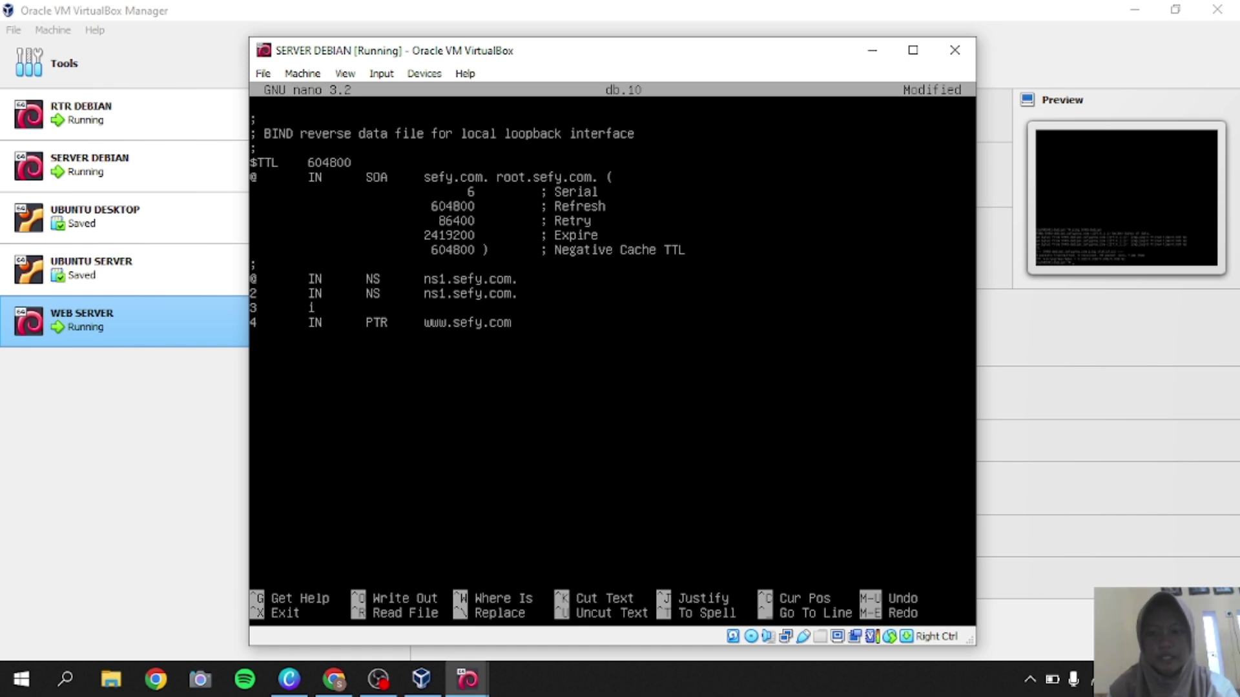
{"action": "type", "text": "in"}
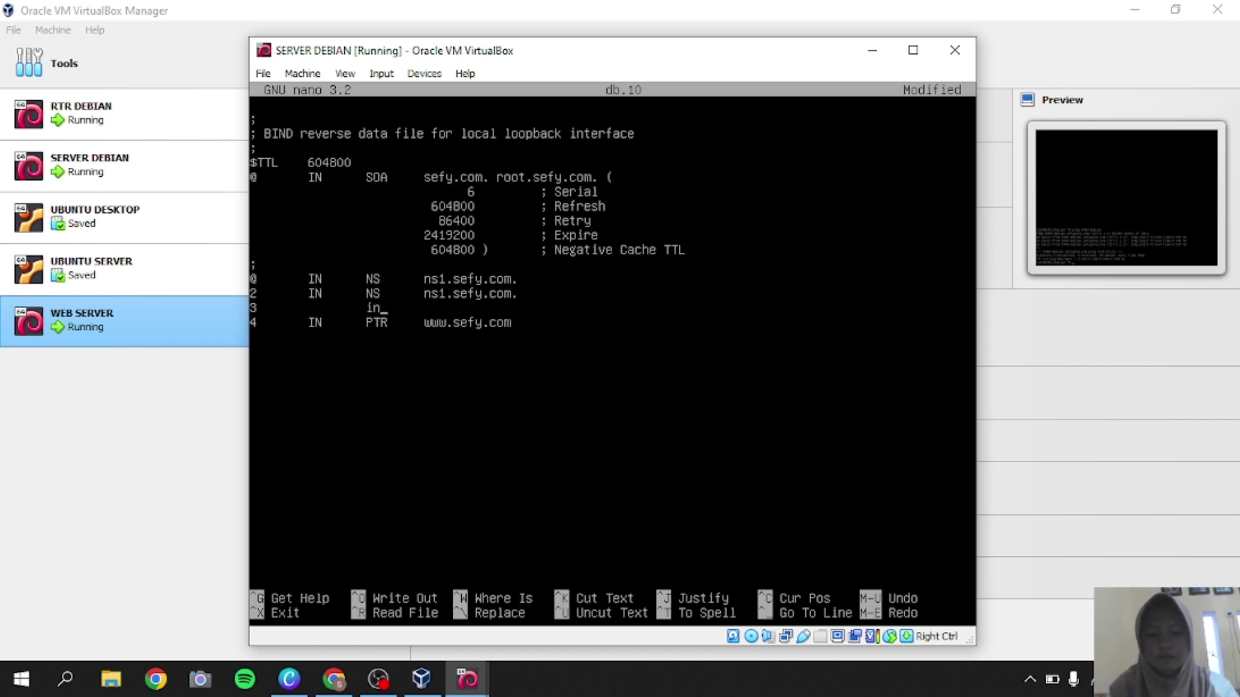
{"action": "key", "text": "BackSpace"}
{"action": "key", "text": "BackSpace"}
{"action": "key", "text": "BackSpace"}
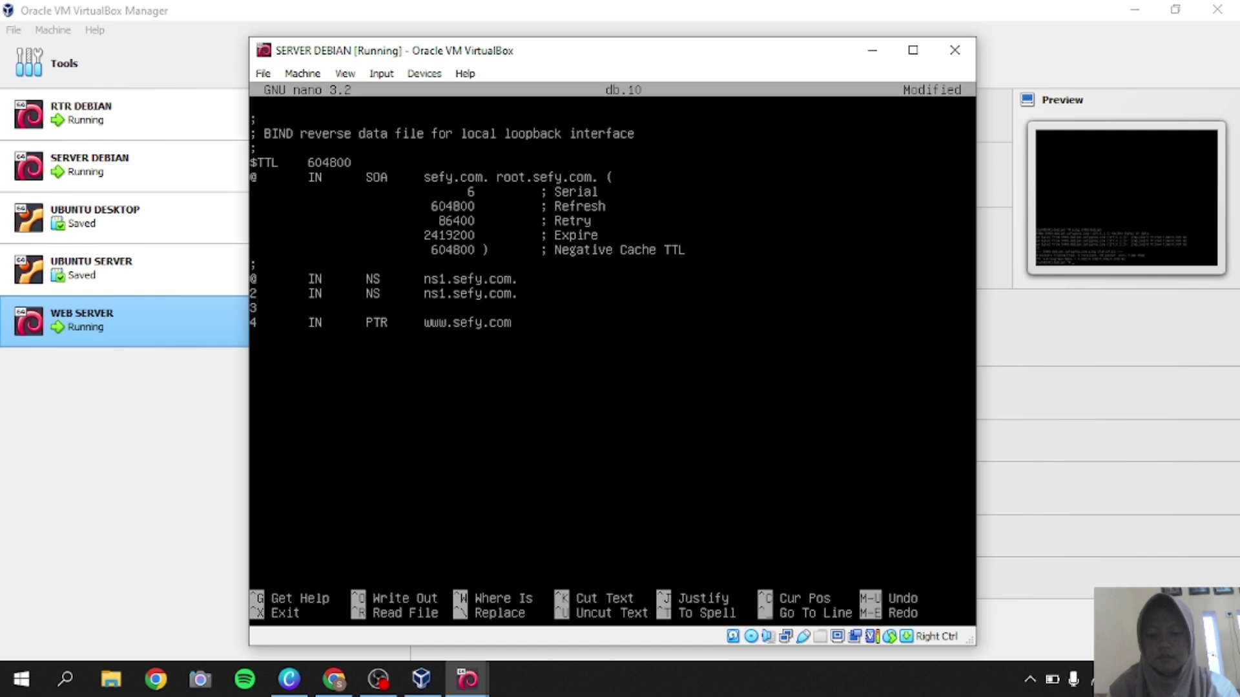
{"action": "type", "text": "IN\t"}
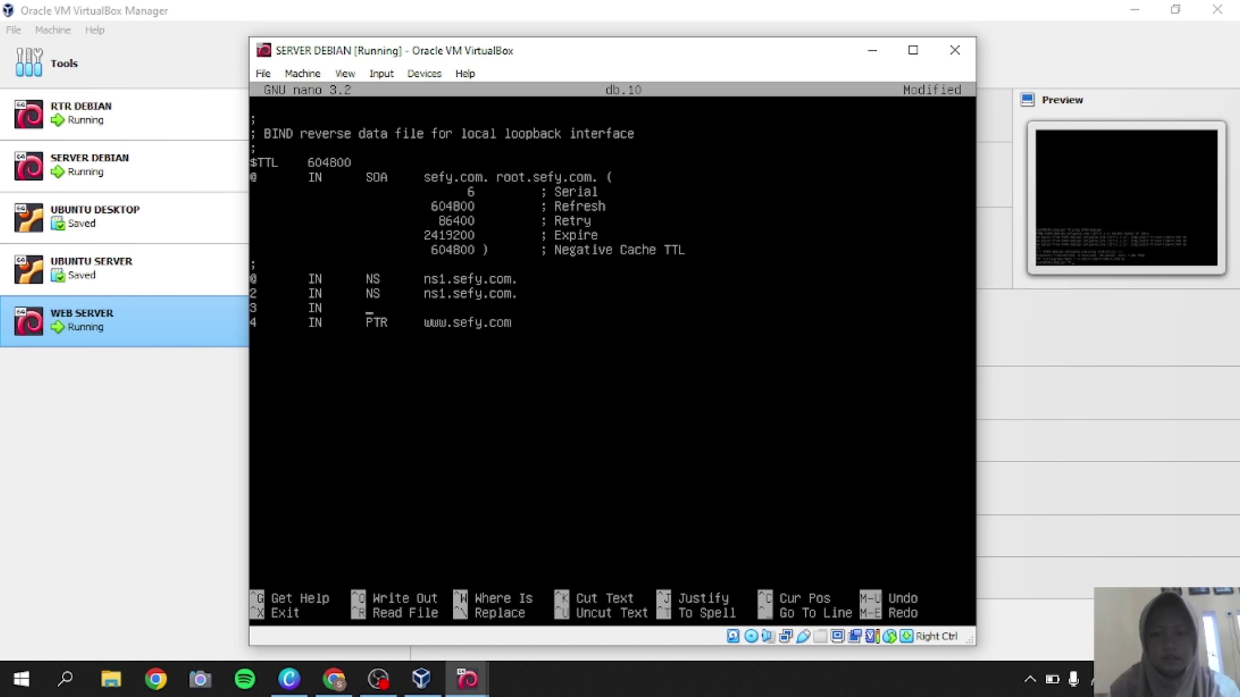
{"action": "type", "text": "PTR\t"}
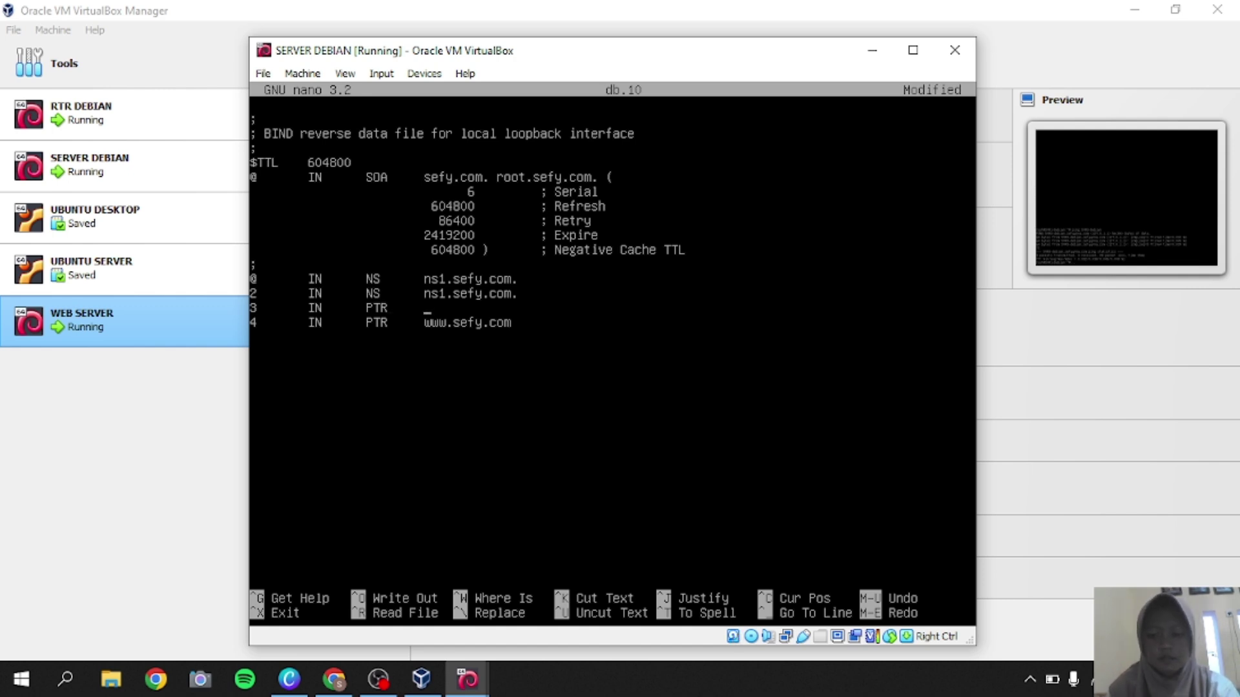
{"action": "type", "text": "m"}
{"action": "key", "text": "BackSpace"}
{"action": "type", "text": "ns2.sefy."}
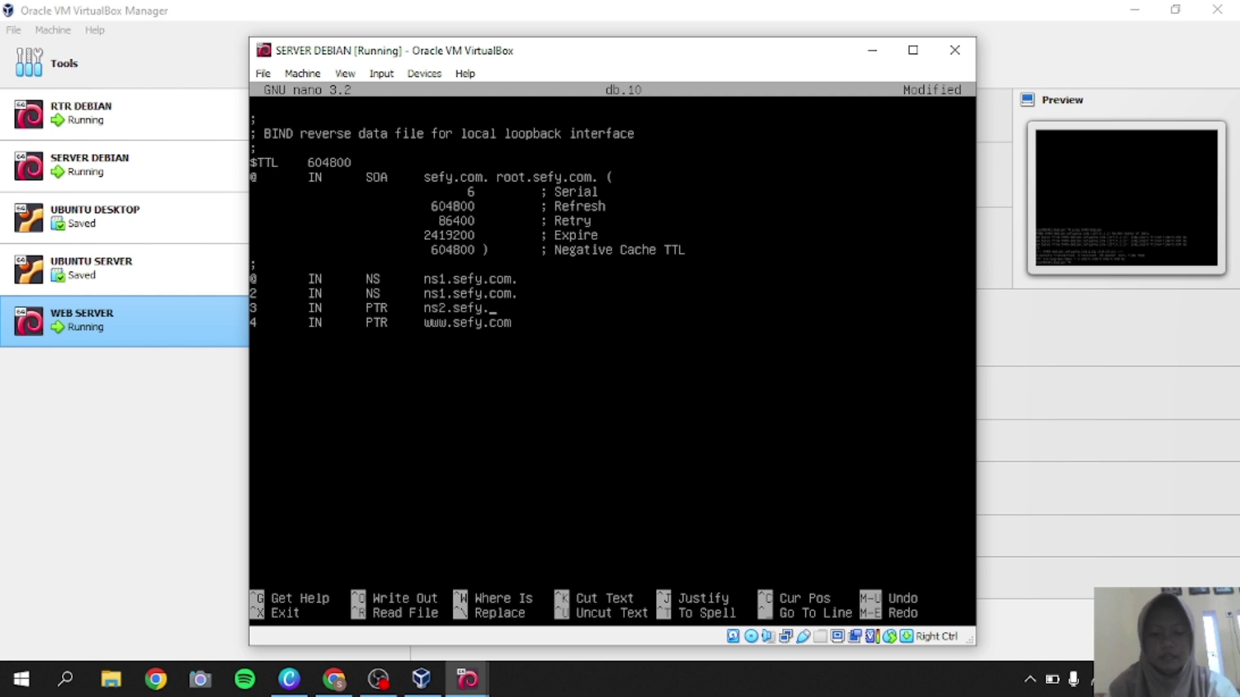
{"action": "type", "text": "com"}
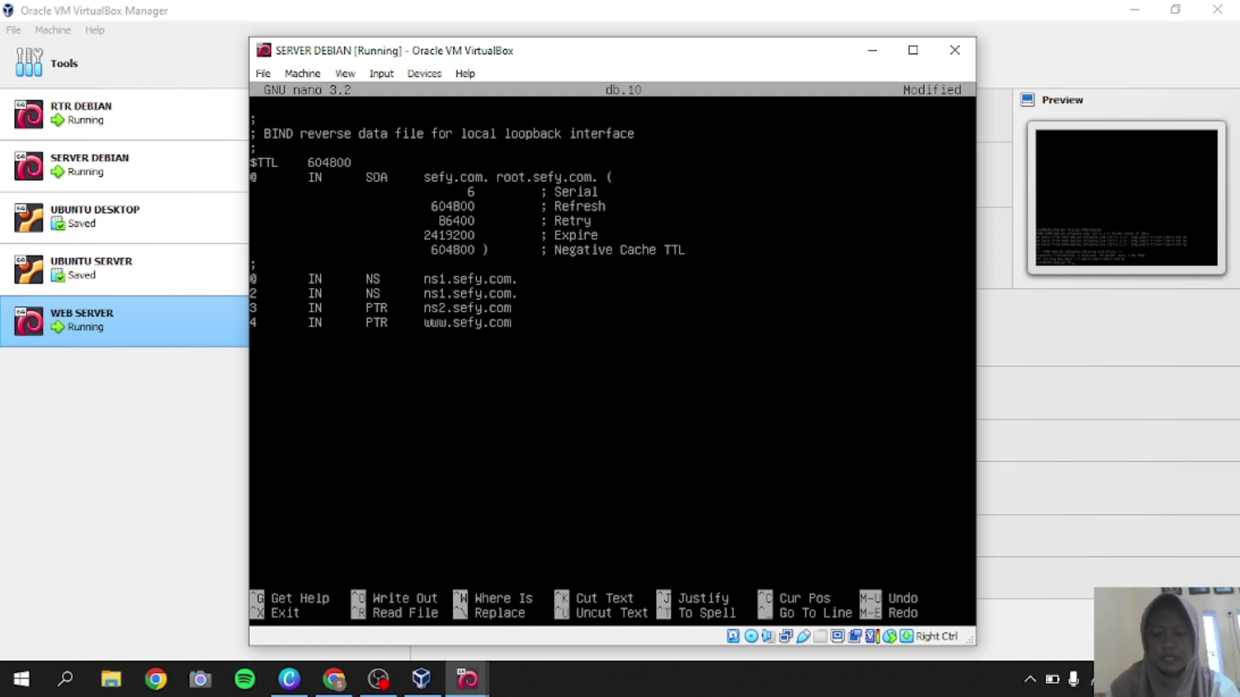
- Save db.10 under its existing name and exit the editor
{"action": "key", "text": "ctrl+x"}
{"action": "type", "text": "y"}
{"action": "key", "text": "Return"}
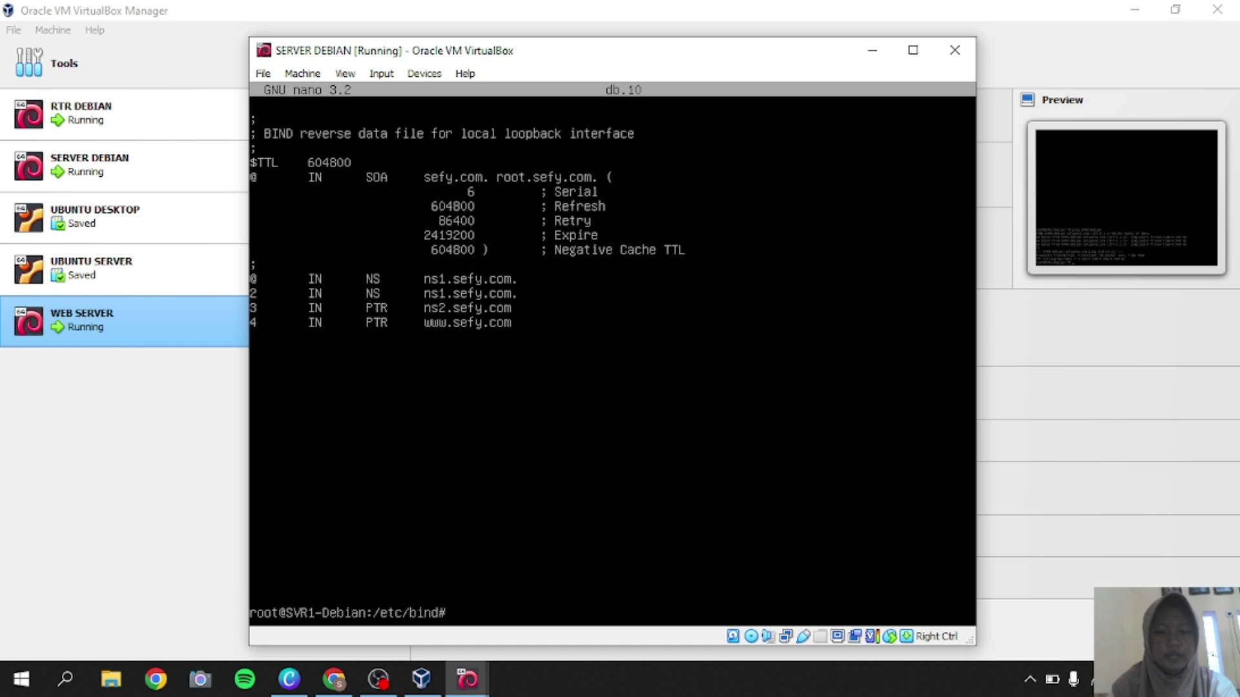
- Check the forward zone sefy.com against the file db.sefy with named-checkzone
{"action": "type", "text": "n"}
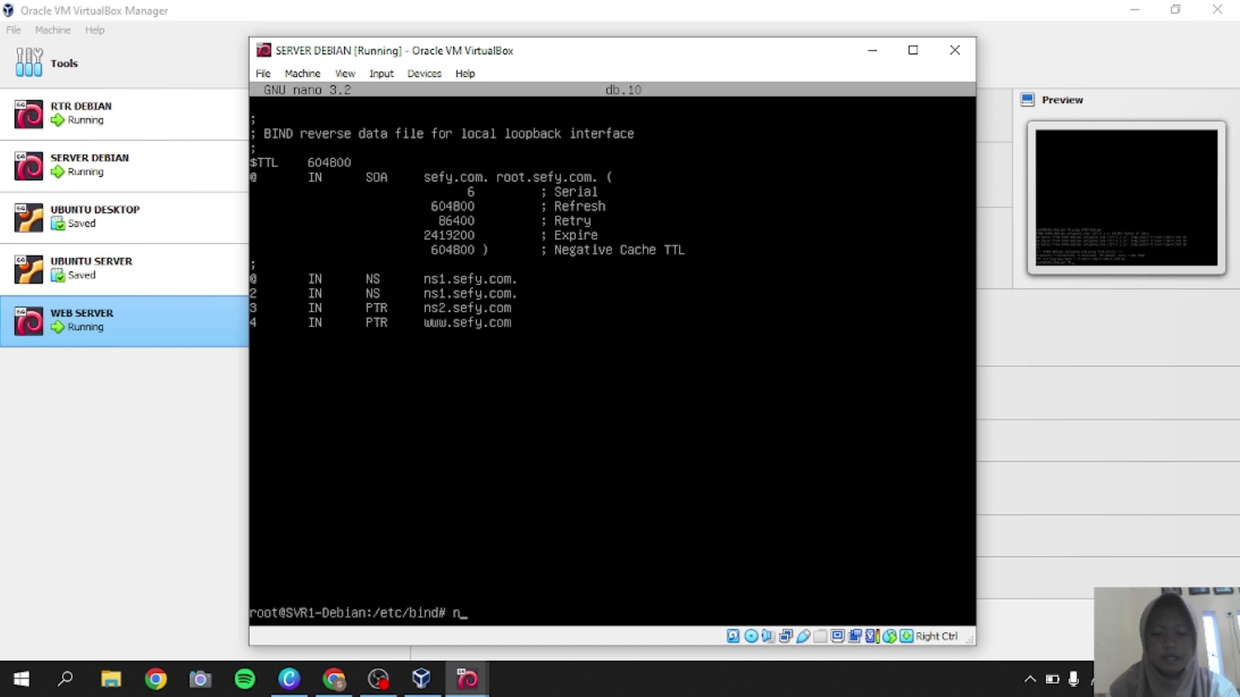
{"action": "type", "text": "amed-"}
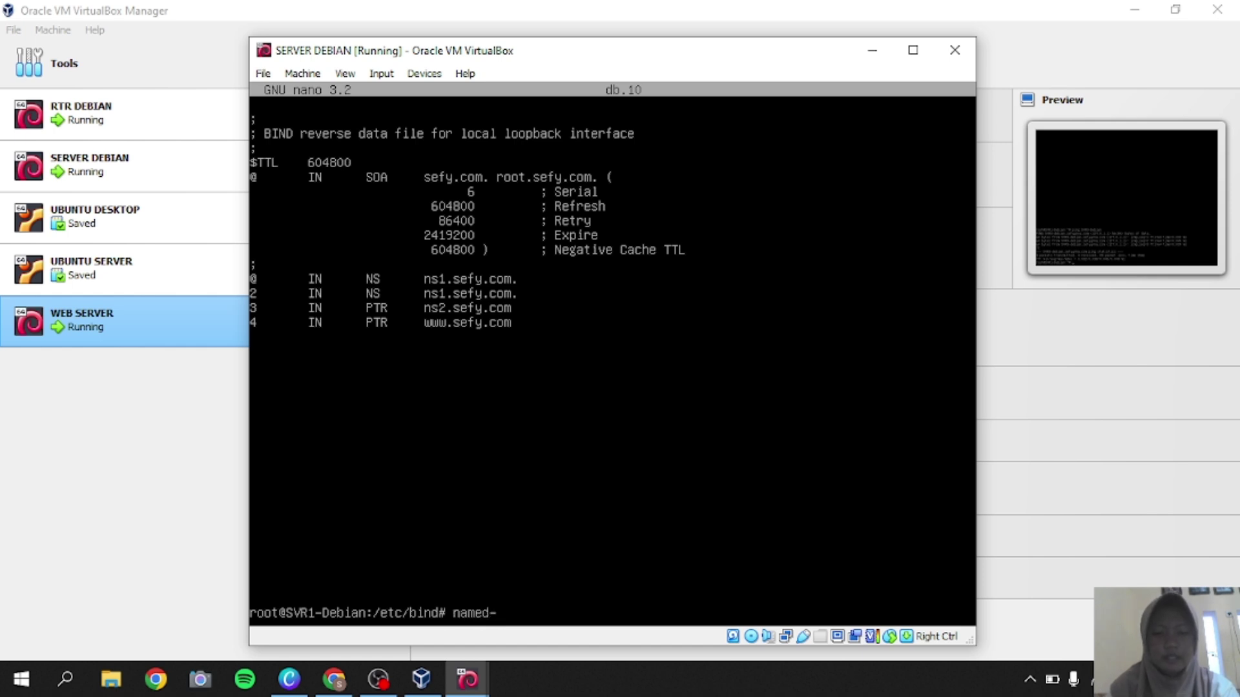
{"action": "type", "text": "checkzone"}
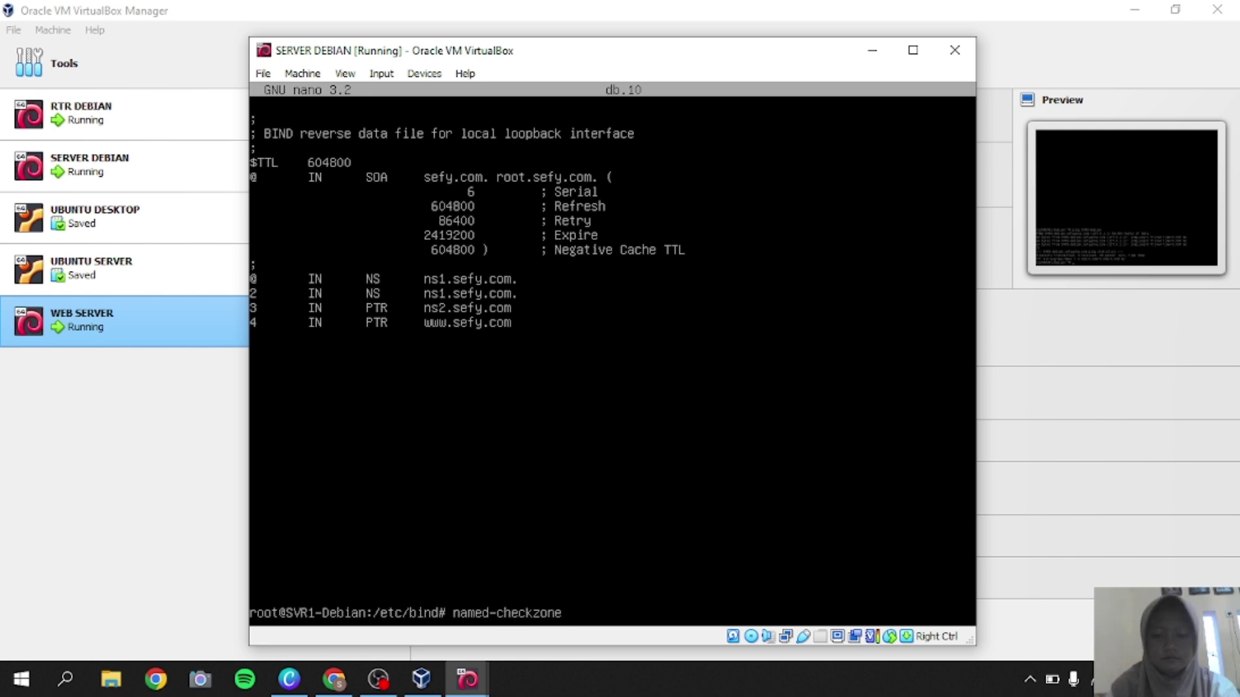
{"action": "type", "text": " sefy.com db.sefy"}
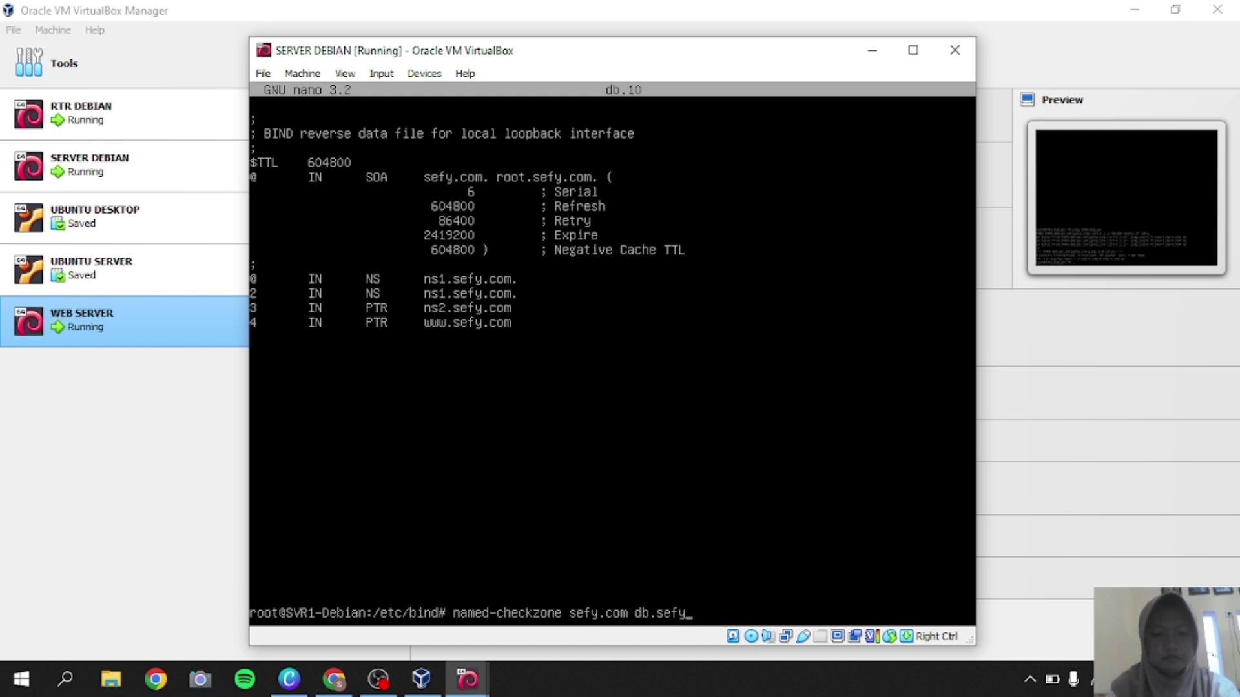
{"action": "key", "text": "Return"}
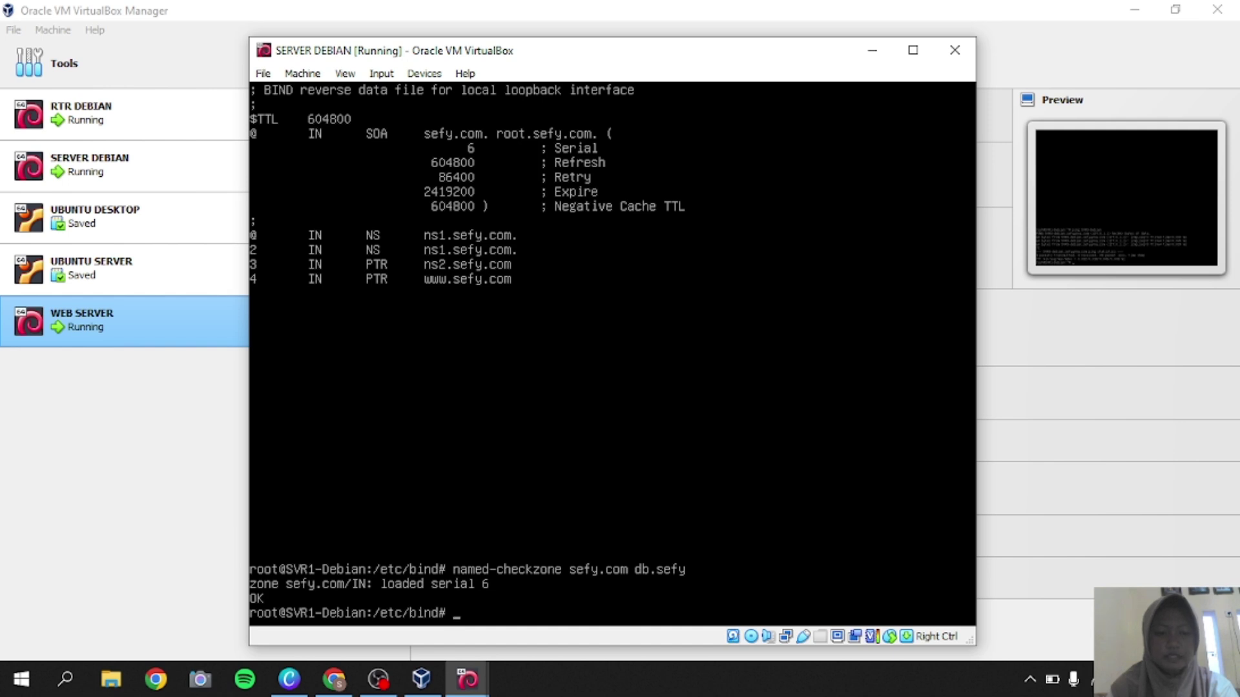
- Check the reverse zone 10.10.10.in-addr.arpa against the file db.10 with named-checkzone
{"action": "key", "text": "Up"}
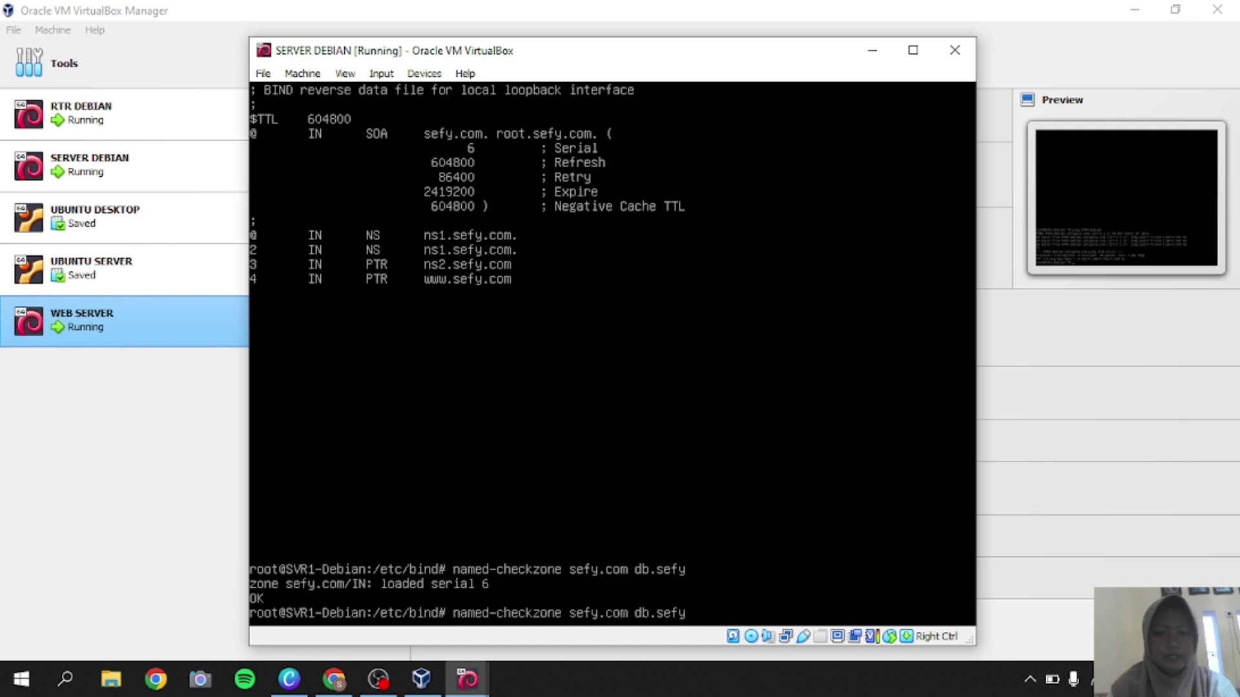
{"action": "key", "text": "BackSpace"}
{"action": "key", "text": "BackSpace"}
{"action": "key", "text": "BackSpace"}
{"action": "key", "text": "BackSpace"}
{"action": "key", "text": "BackSpace"}
{"action": "key", "text": "BackSpace"}
{"action": "key", "text": "BackSpace"}
{"action": "key", "text": "BackSpace"}
{"action": "key", "text": "BackSpace"}
{"action": "key", "text": "BackSpace"}
{"action": "key", "text": "BackSpace"}
{"action": "key", "text": "BackSpace"}
{"action": "key", "text": "BackSpace"}
{"action": "key", "text": "BackSpace"}
{"action": "key", "text": "BackSpace"}
{"action": "key", "text": "BackSpace"}
{"action": "key", "text": "BackSpace"}
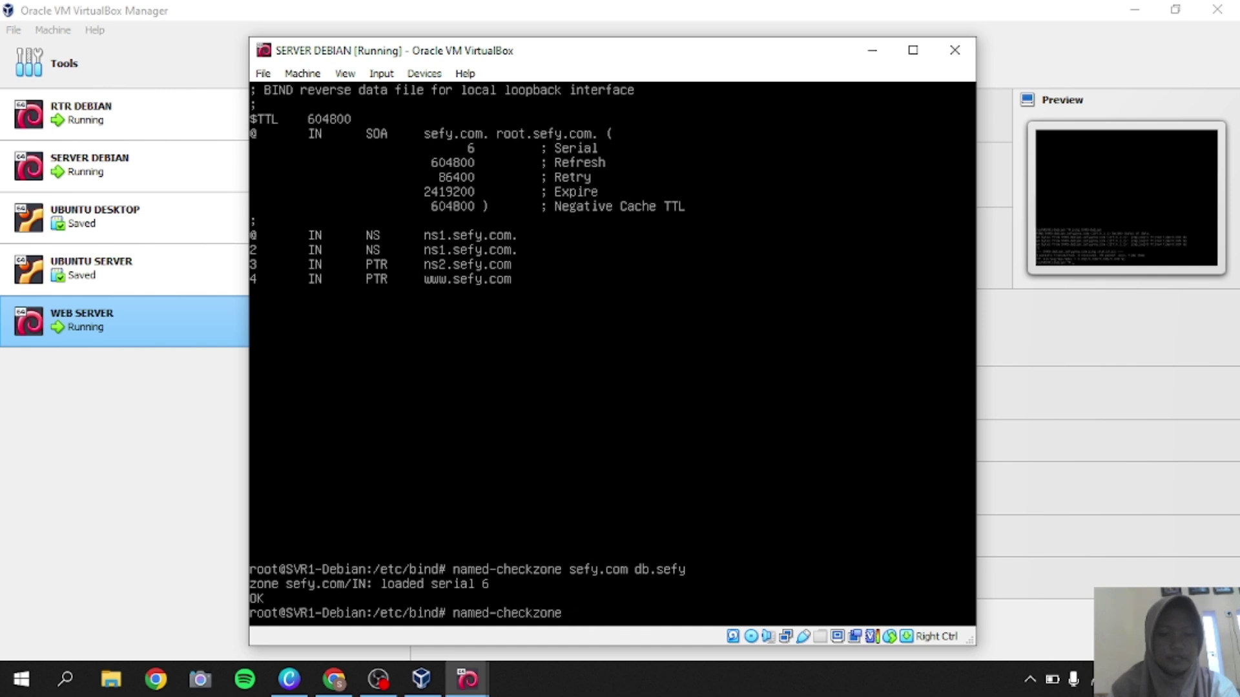
{"action": "type", "text": "1"}
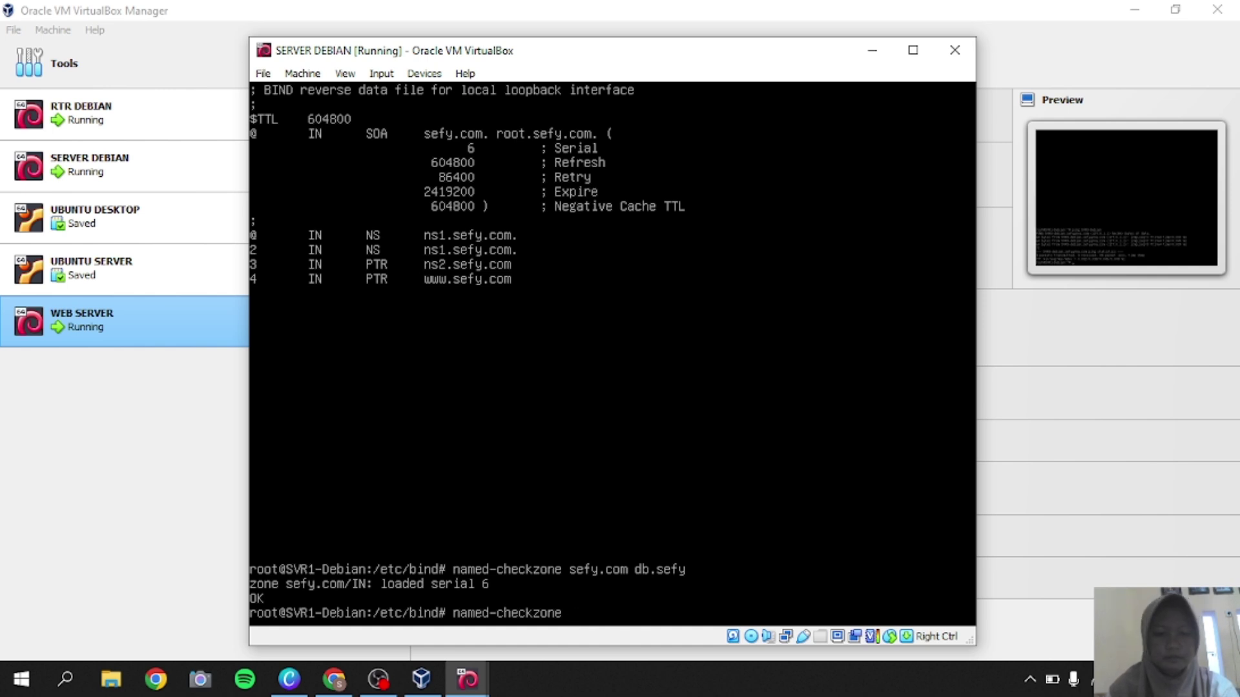
{"action": "type", "text": "0.10.10"}
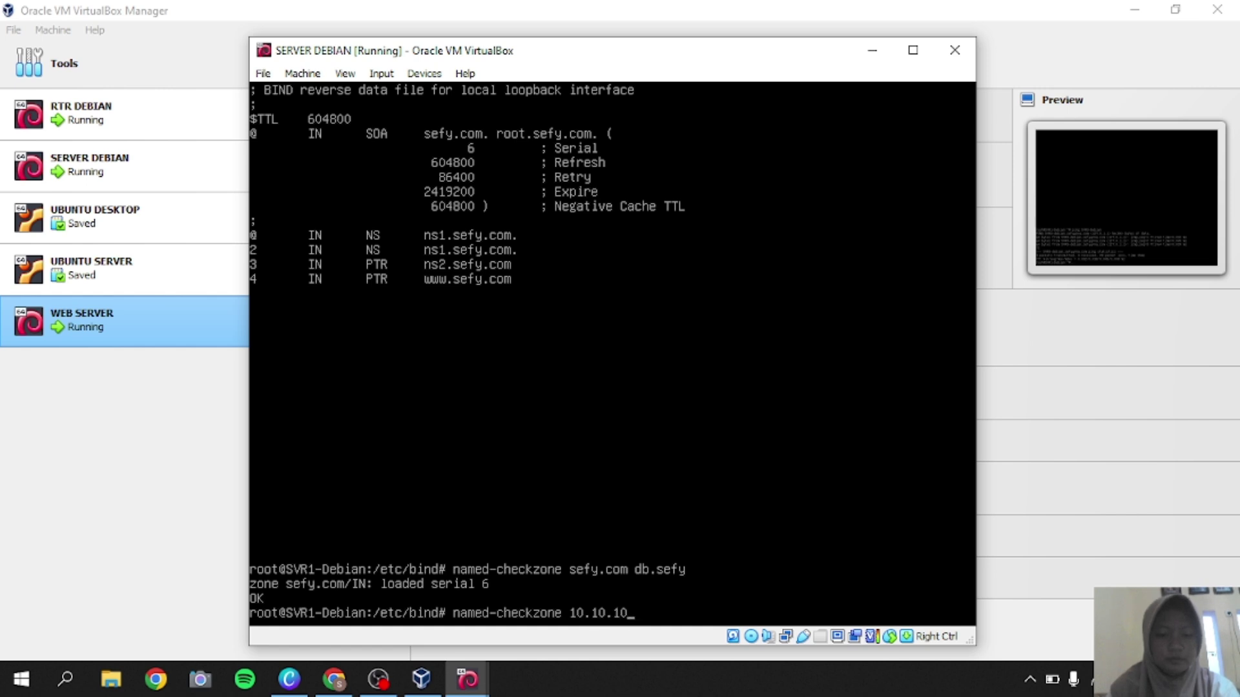
{"action": "type", "text": "."}
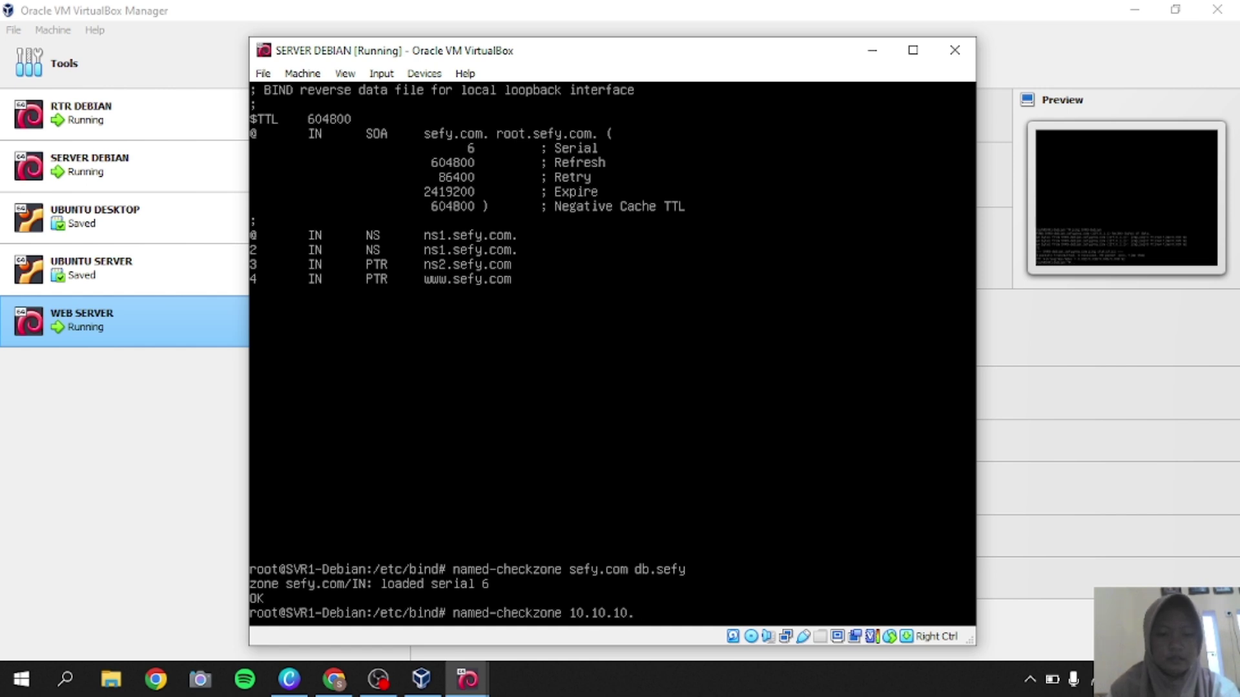
{"action": "type", "text": "in-"}
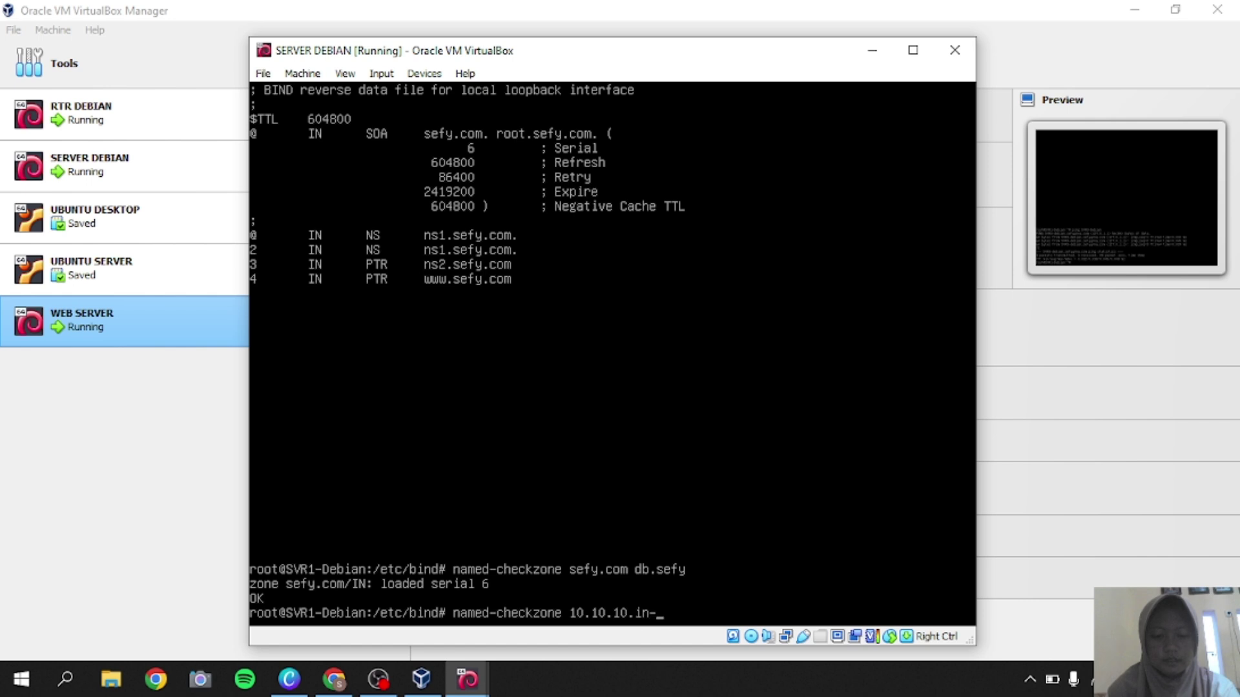
{"action": "type", "text": "addr"}
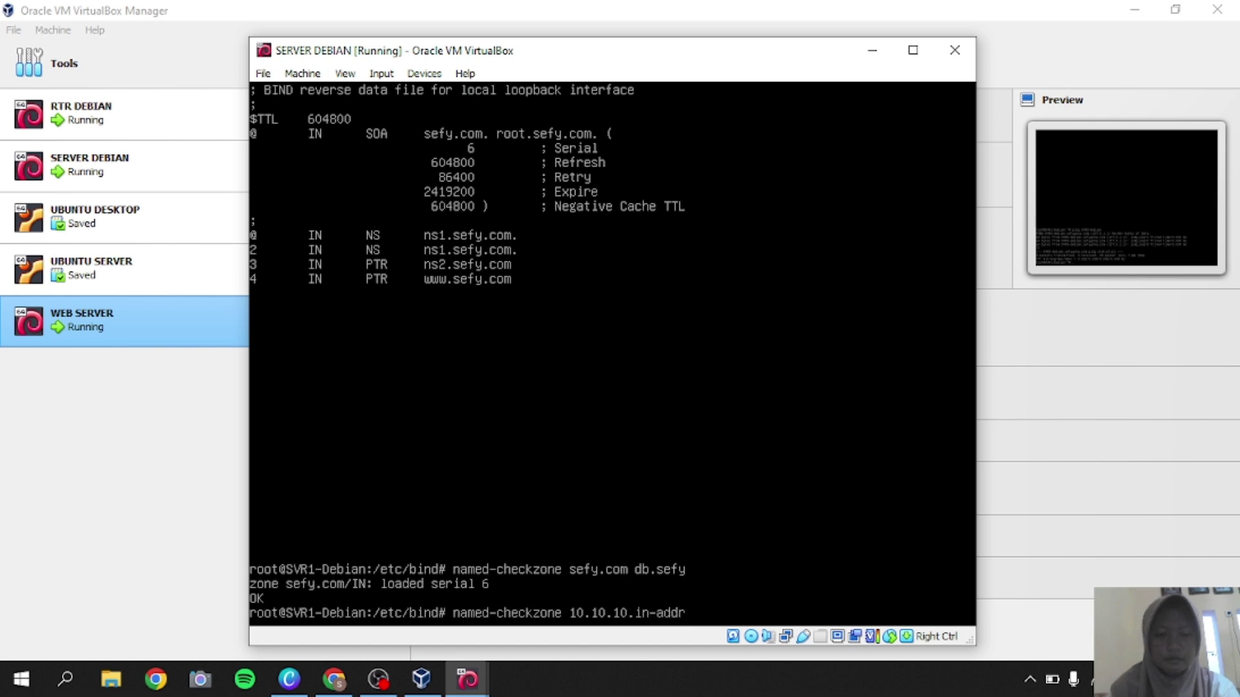
{"action": "type", "text": ".arpa"}
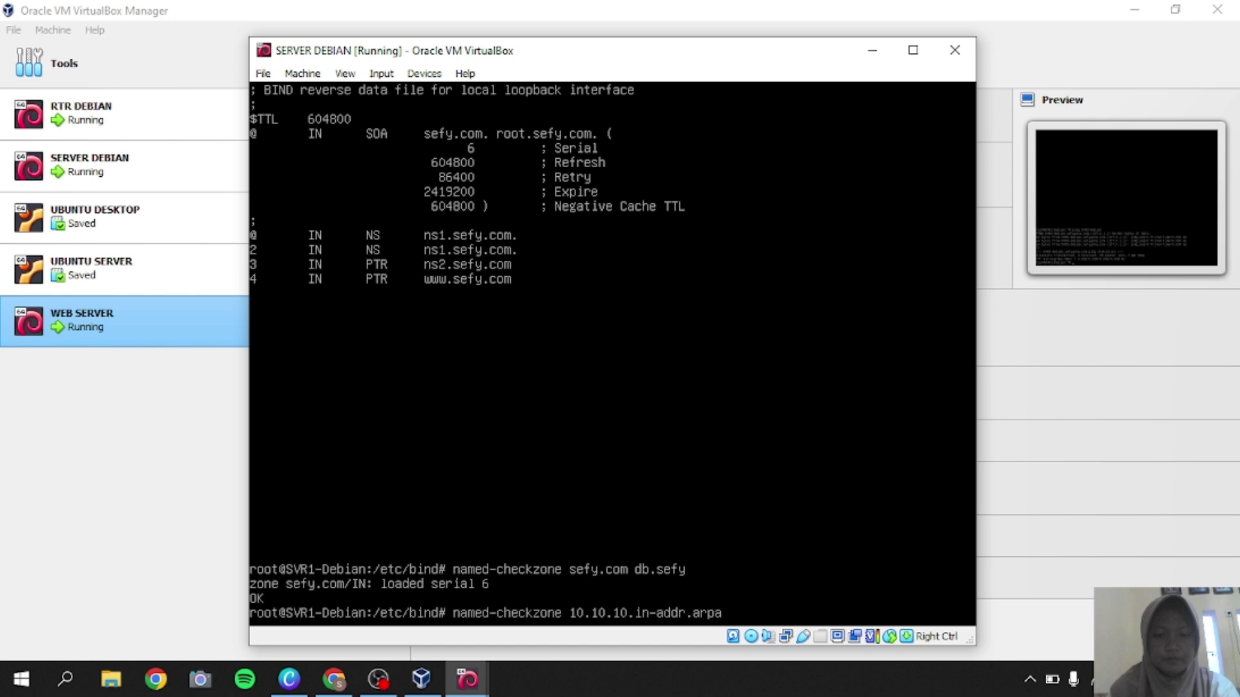
{"action": "type", "text": " db.10"}
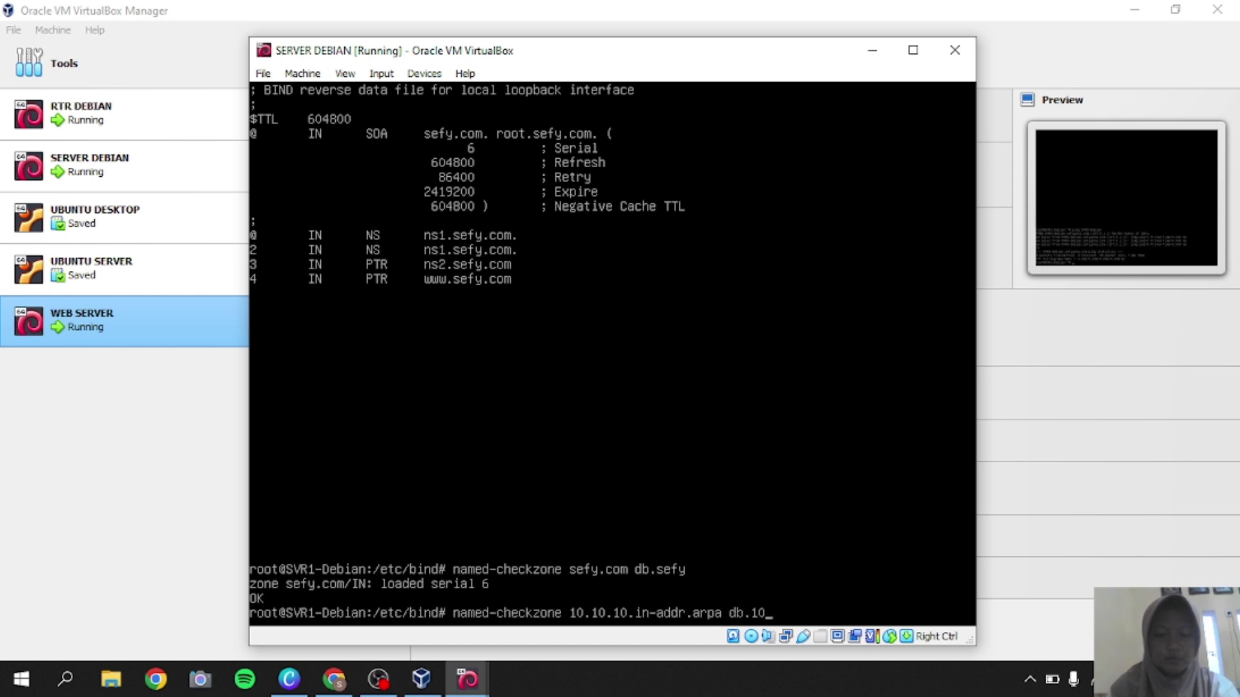
{"action": "key", "text": "Return"}
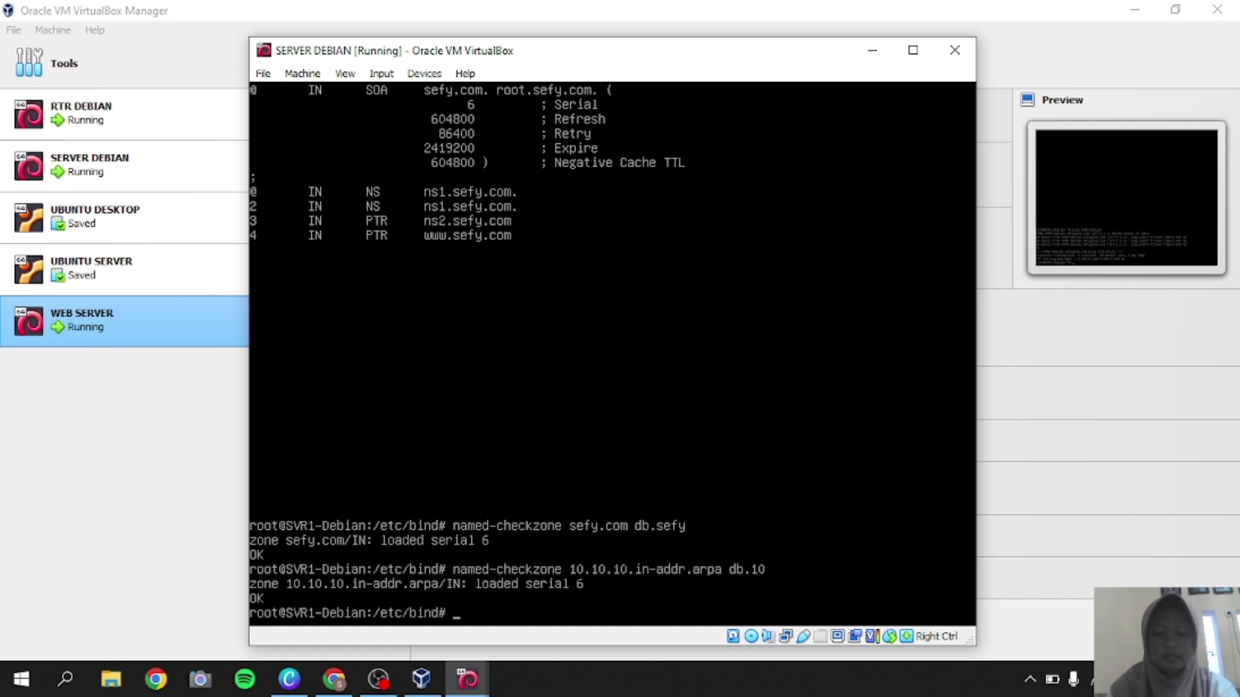
- Restart the bind9 service on the Debian server with systemctl
{"action": "type", "text": "system"}
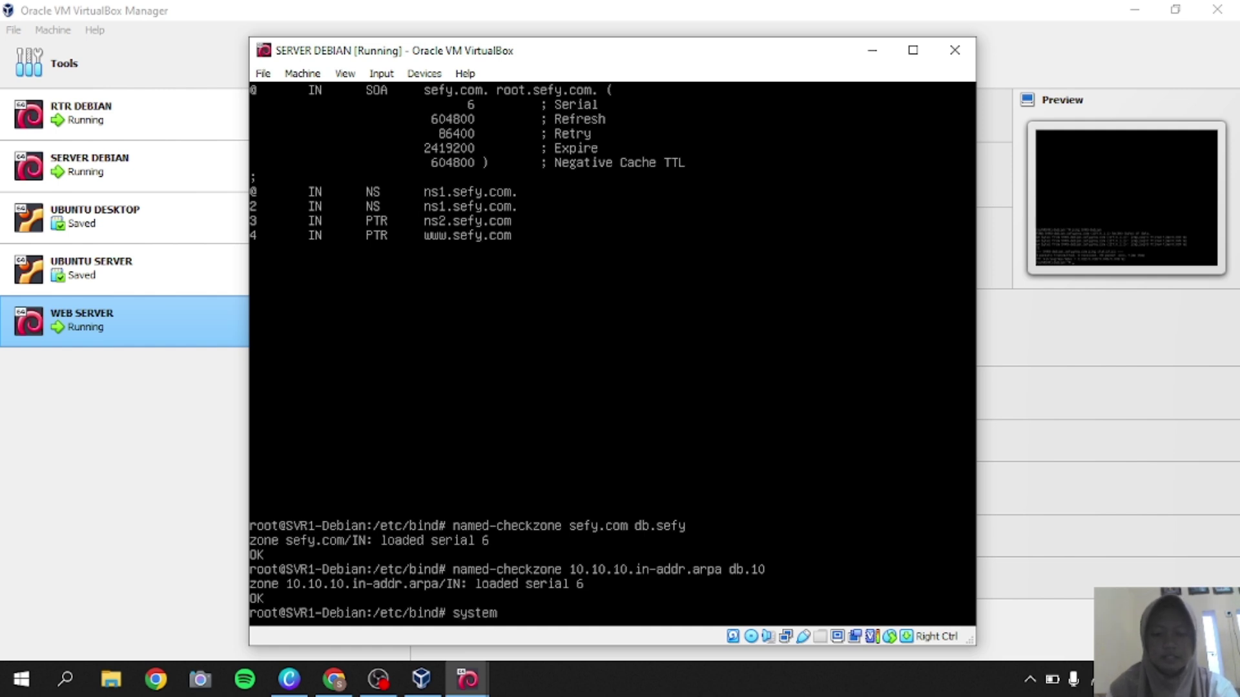
{"action": "type", "text": "ctl restart"}
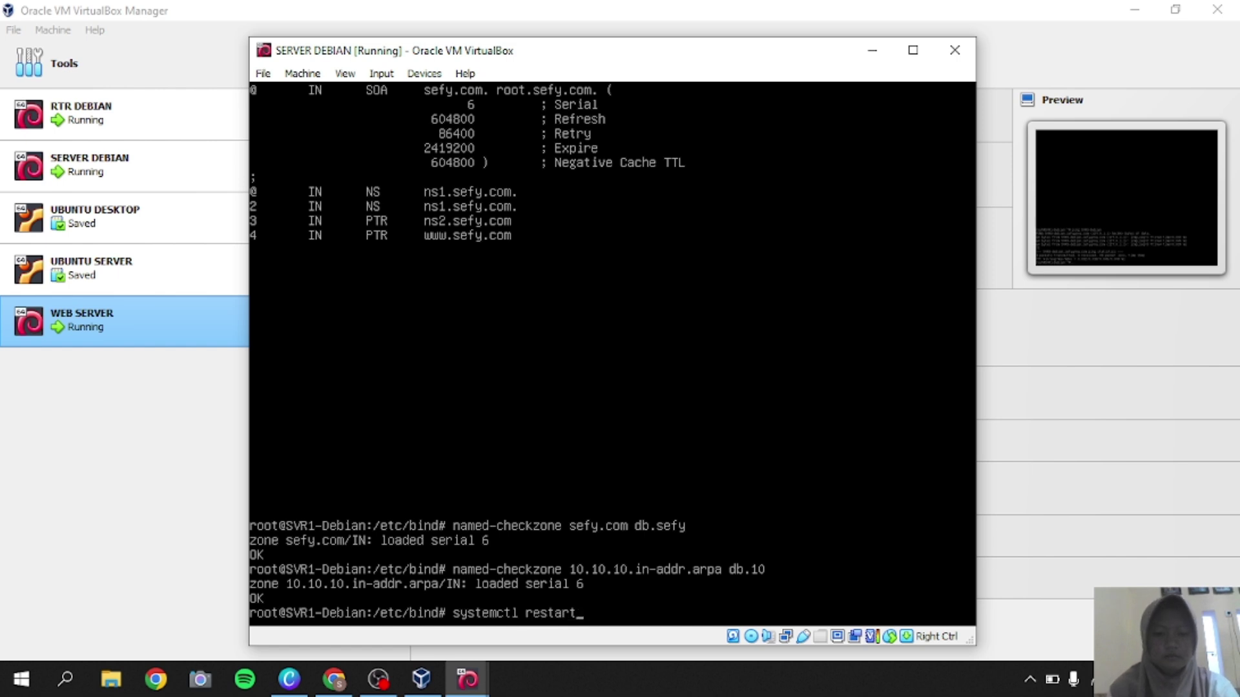
{"action": "type", "text": " bind"}
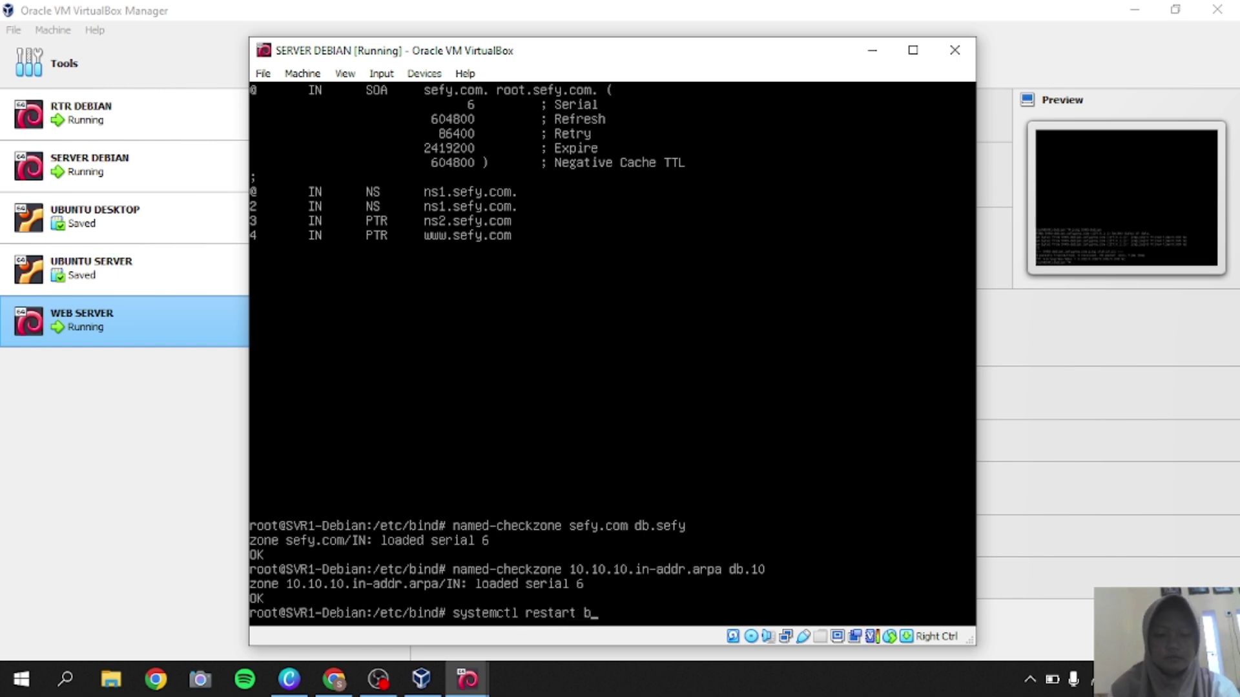
{"action": "type", "text": "9"}
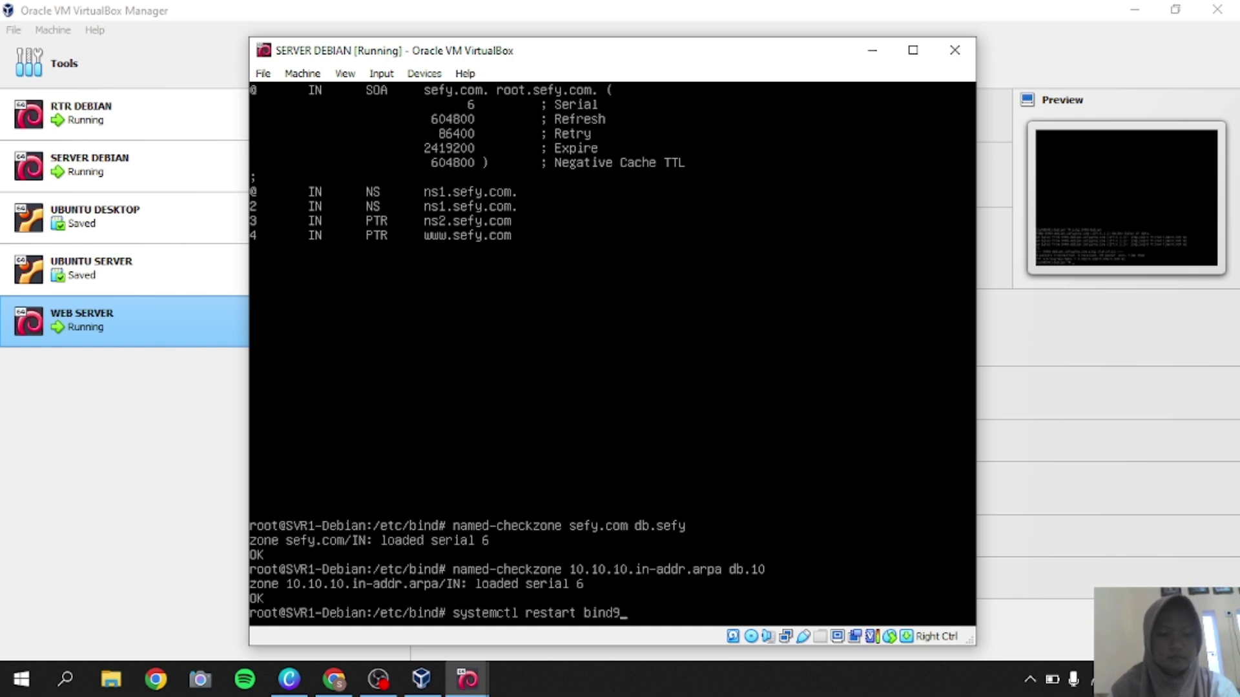
{"action": "key", "text": "Return"}
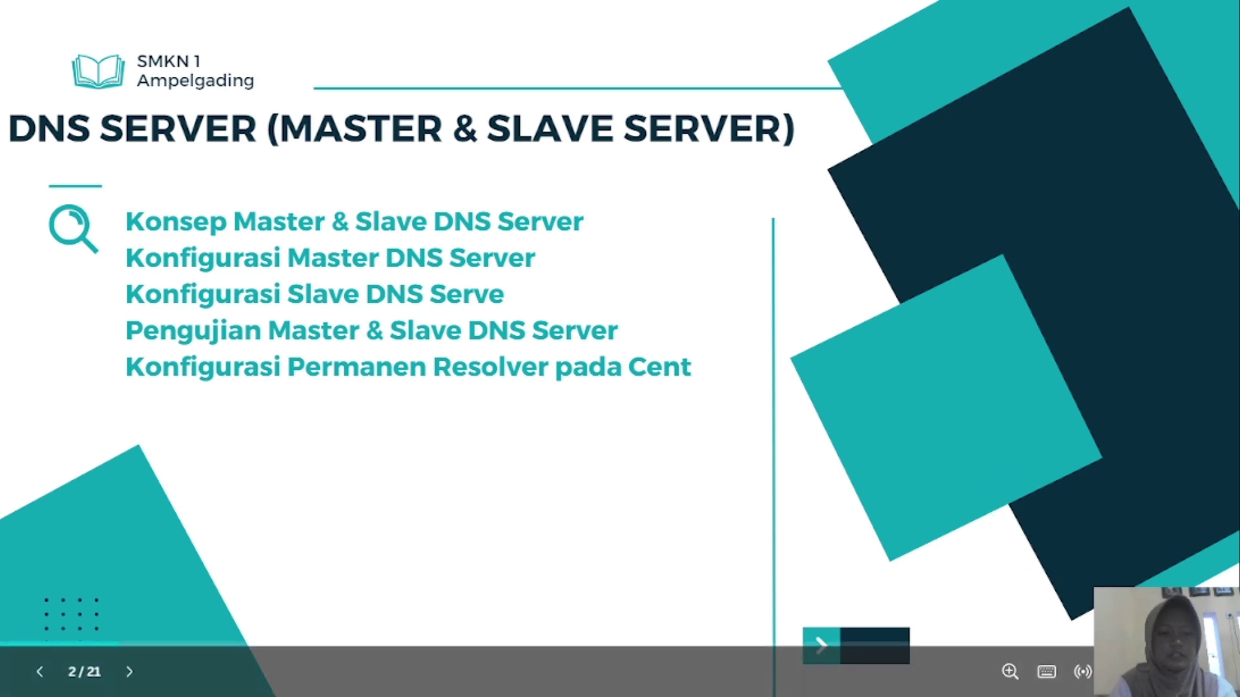
- Switch to the UBUNTU SERVER virtual machine and install the bind9 package with apt, accepting the installation
{"action": "key", "text": "alt+Tab"}
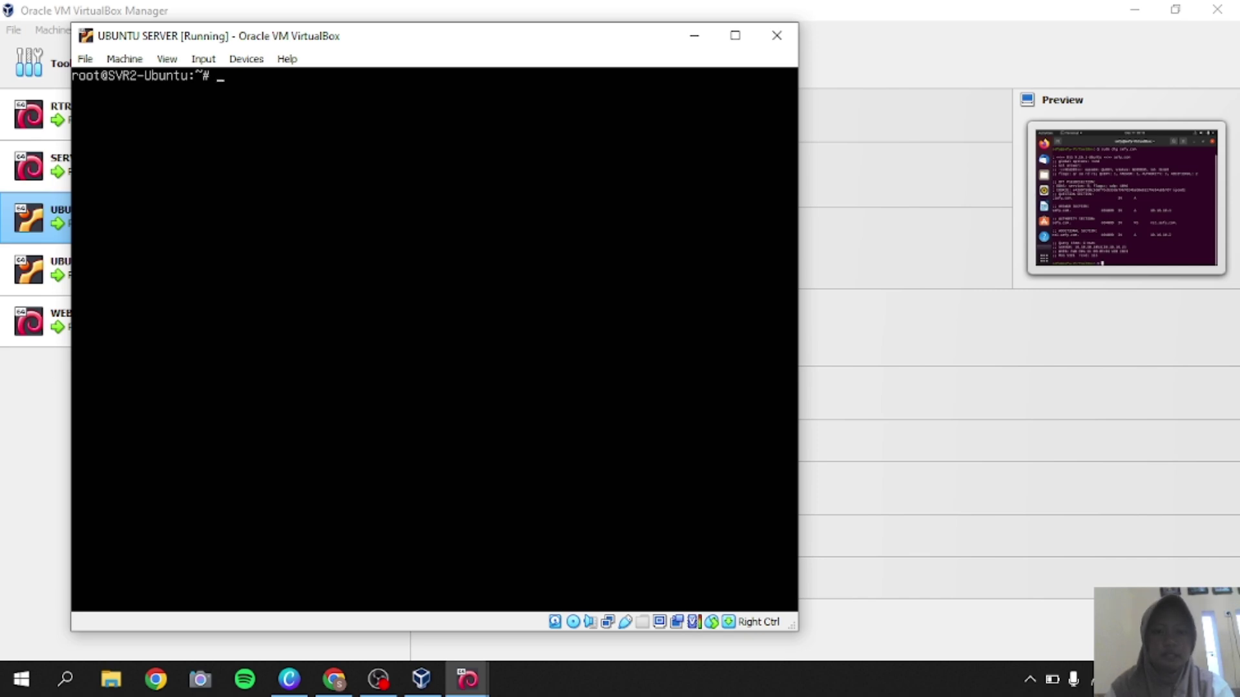
{"action": "type", "text": "s"}
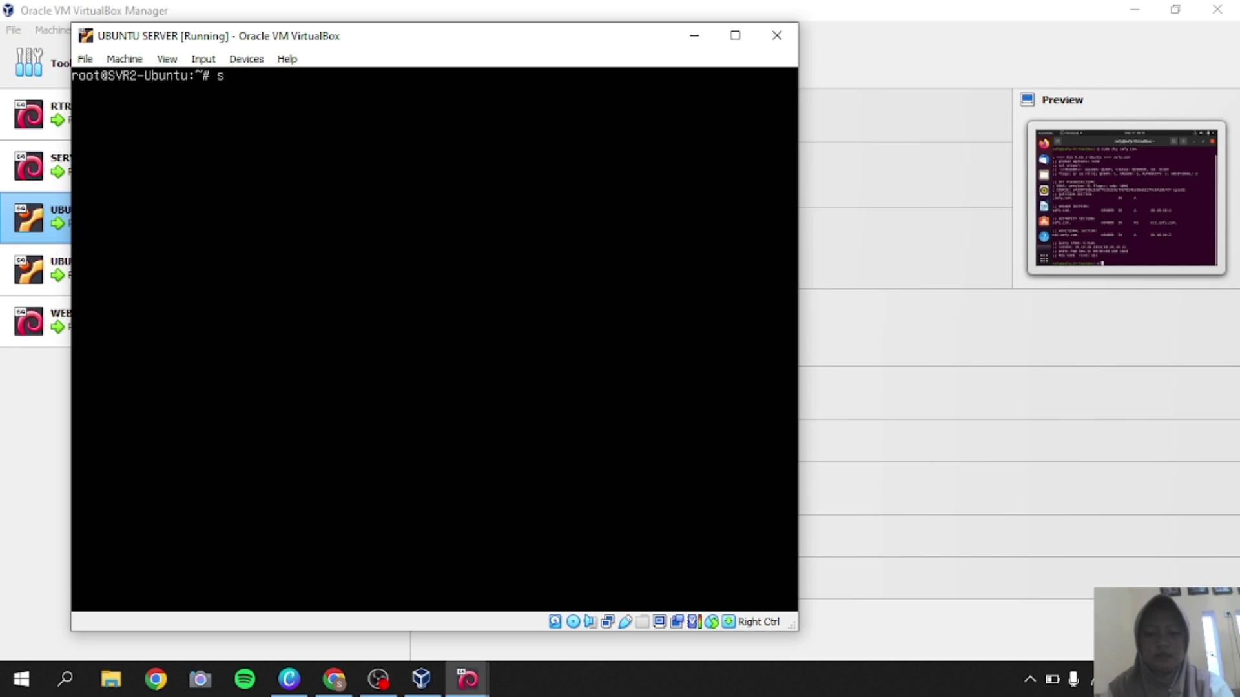
{"action": "type", "text": "udo apt"}
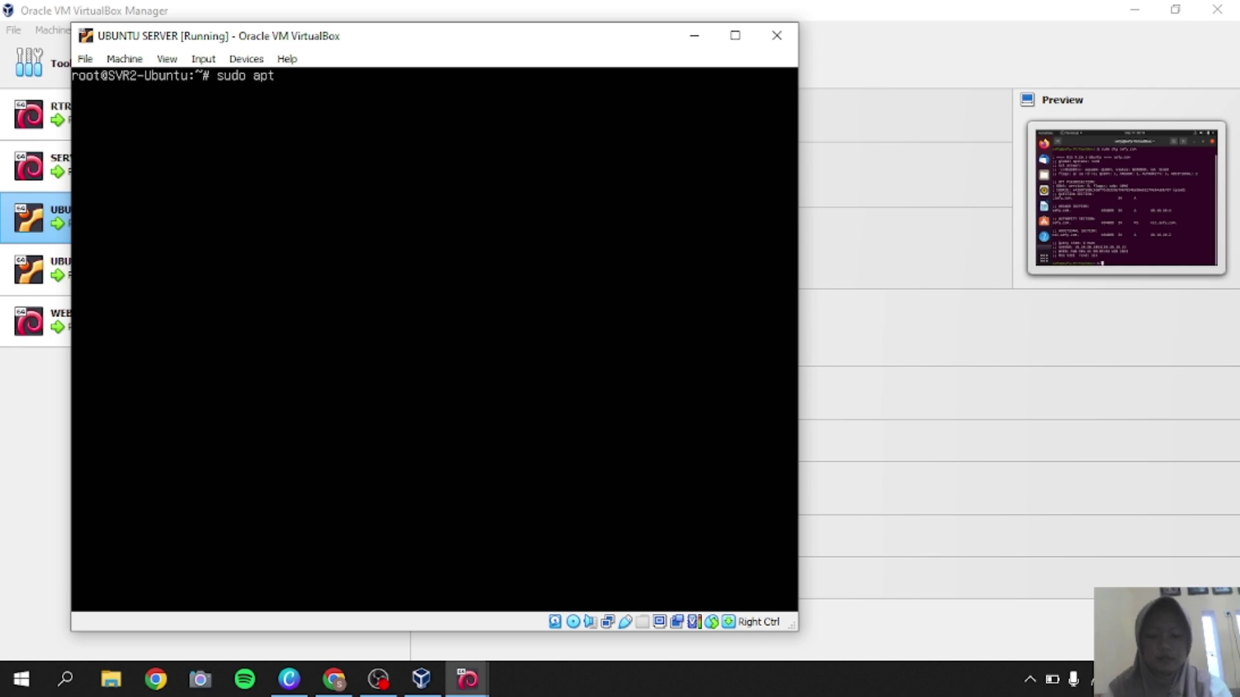
{"action": "type", "text": " install"}
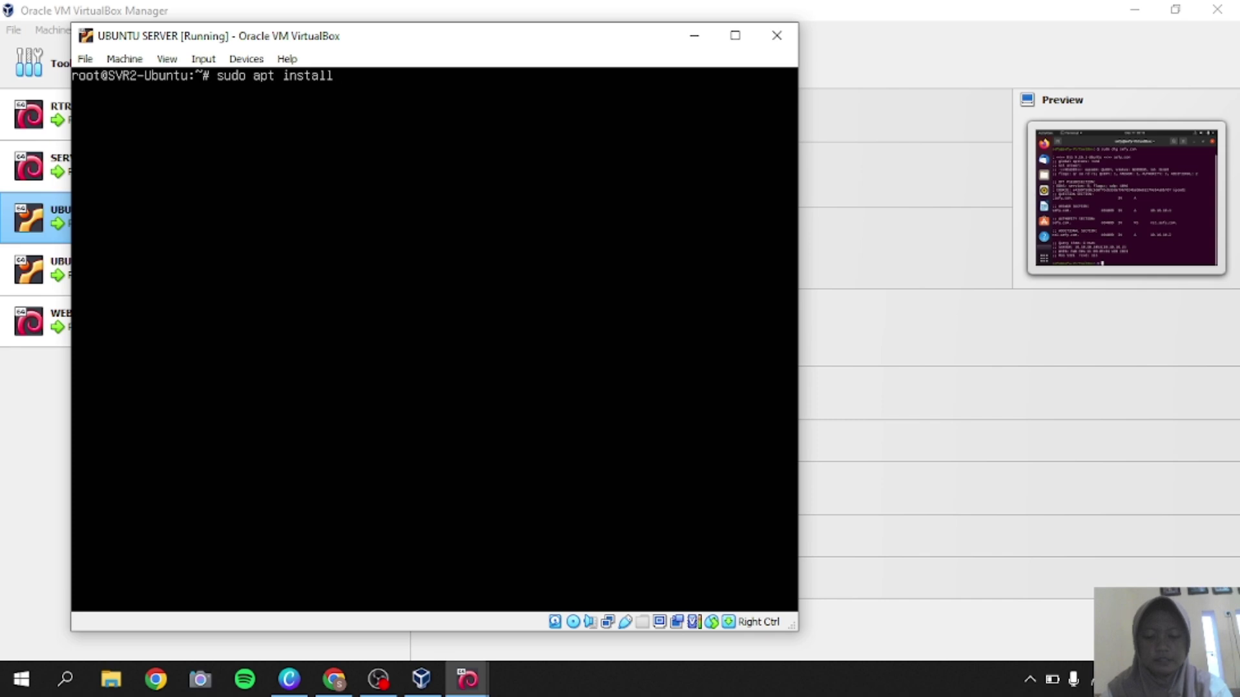
{"action": "type", "text": " bind9"}
{"action": "key", "text": "Return"}
{"action": "type", "text": "y"}
{"action": "key", "text": "Return"}
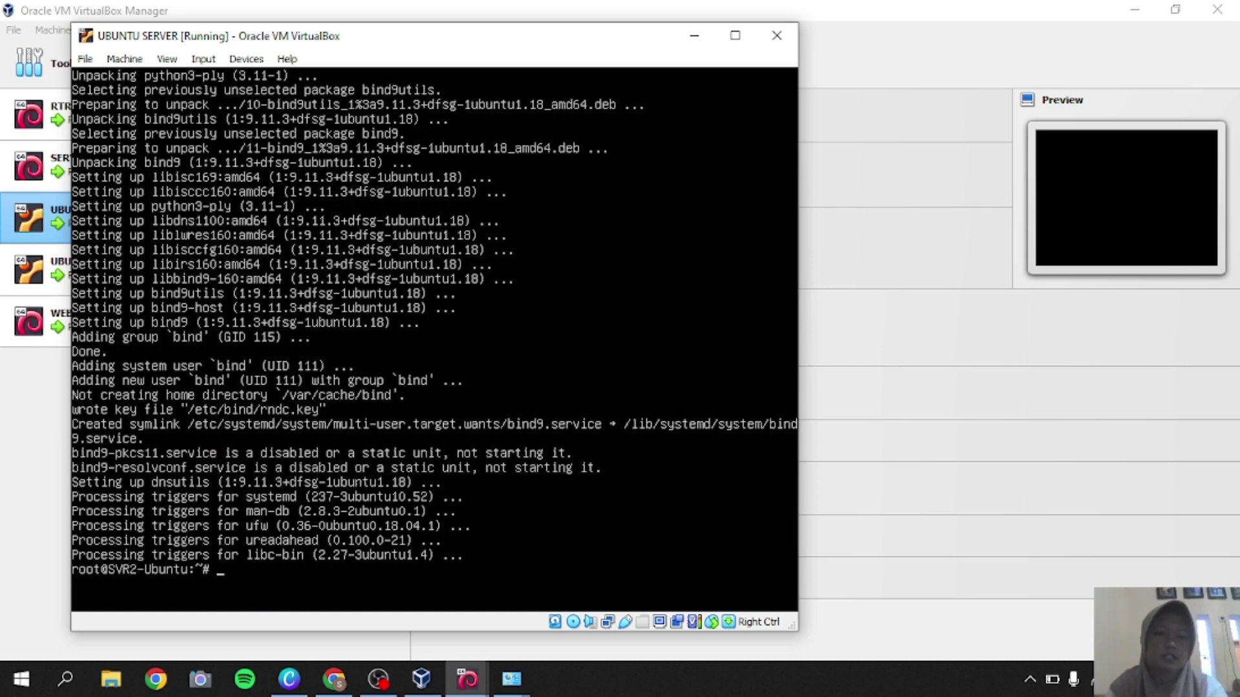
- Change to the /etc/bind directory on the Ubuntu server and list its files
{"action": "type", "text": "cd"}
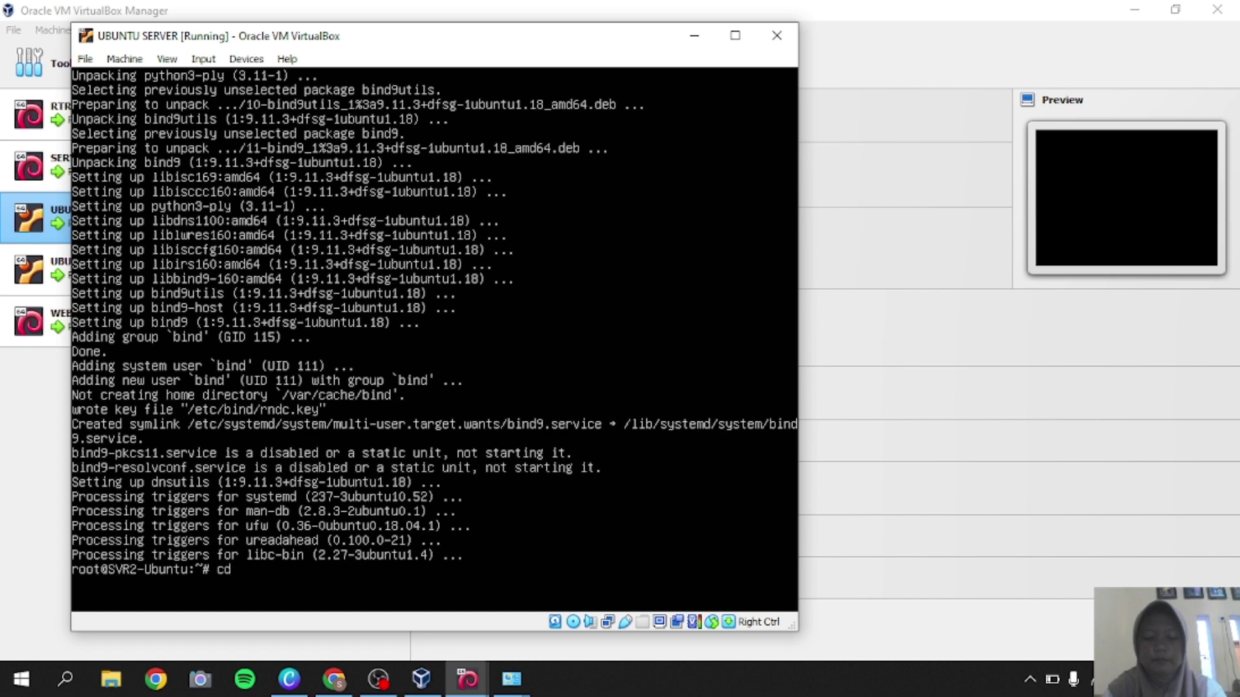
{"action": "type", "text": " /etc/"}
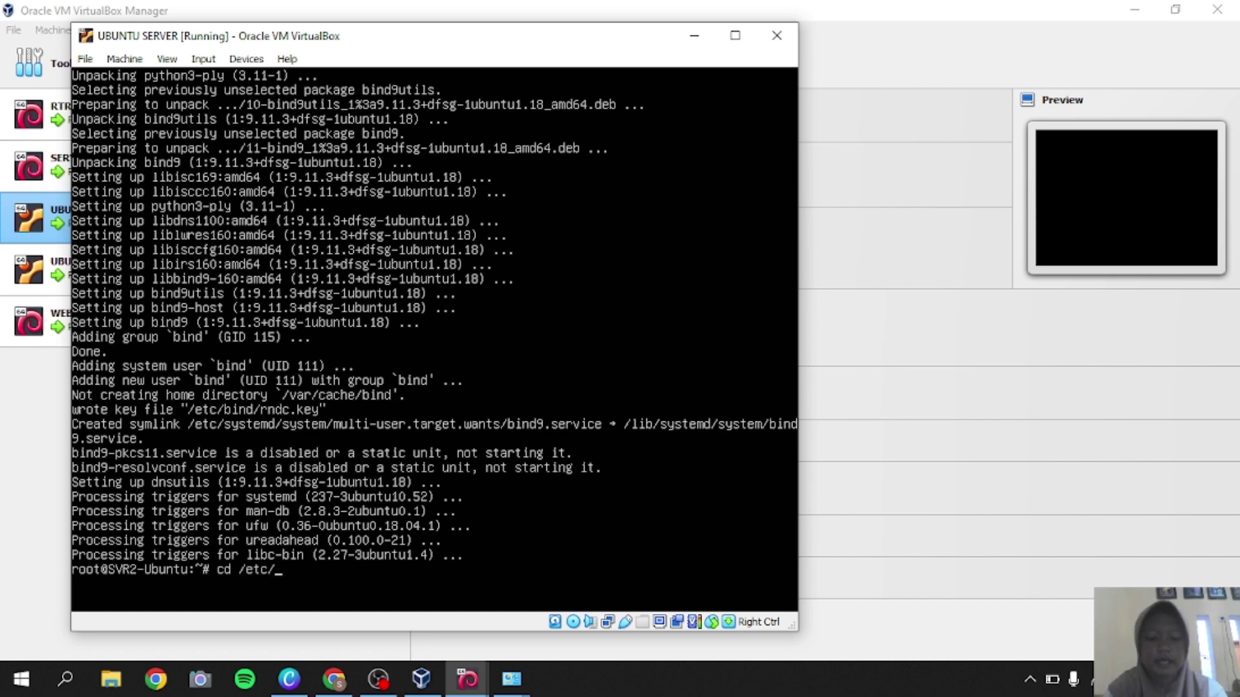
{"action": "type", "text": "bind"}
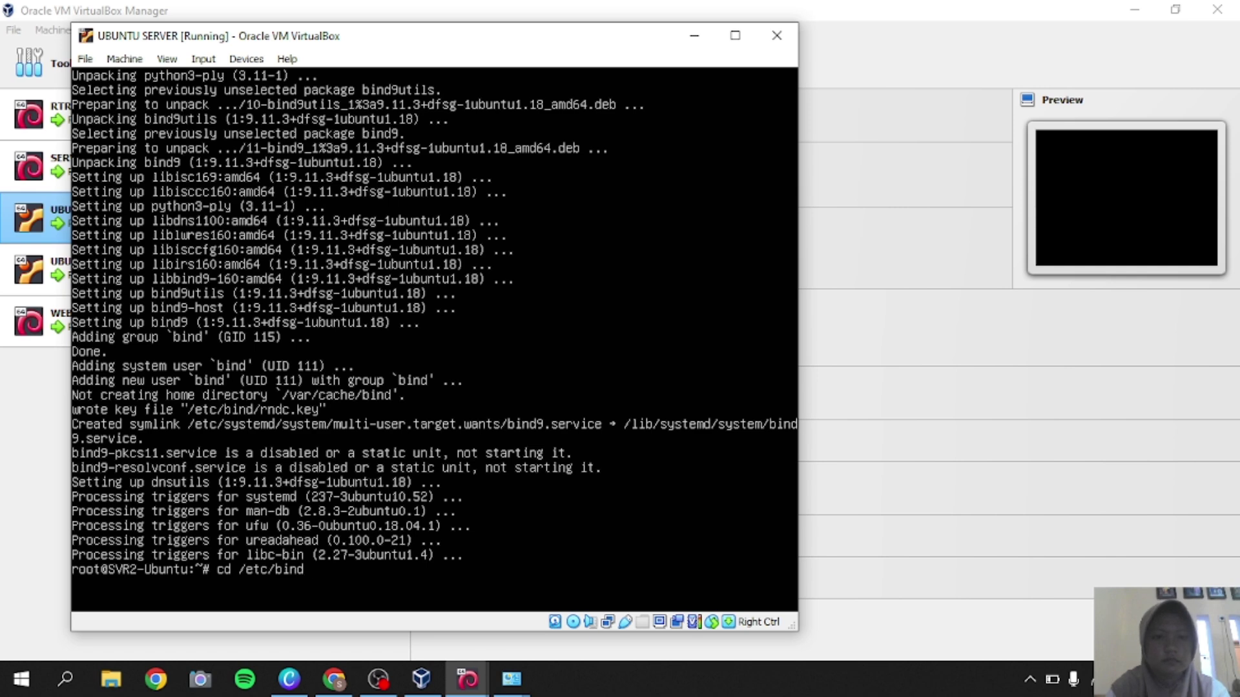
{"action": "key", "text": "Return"}
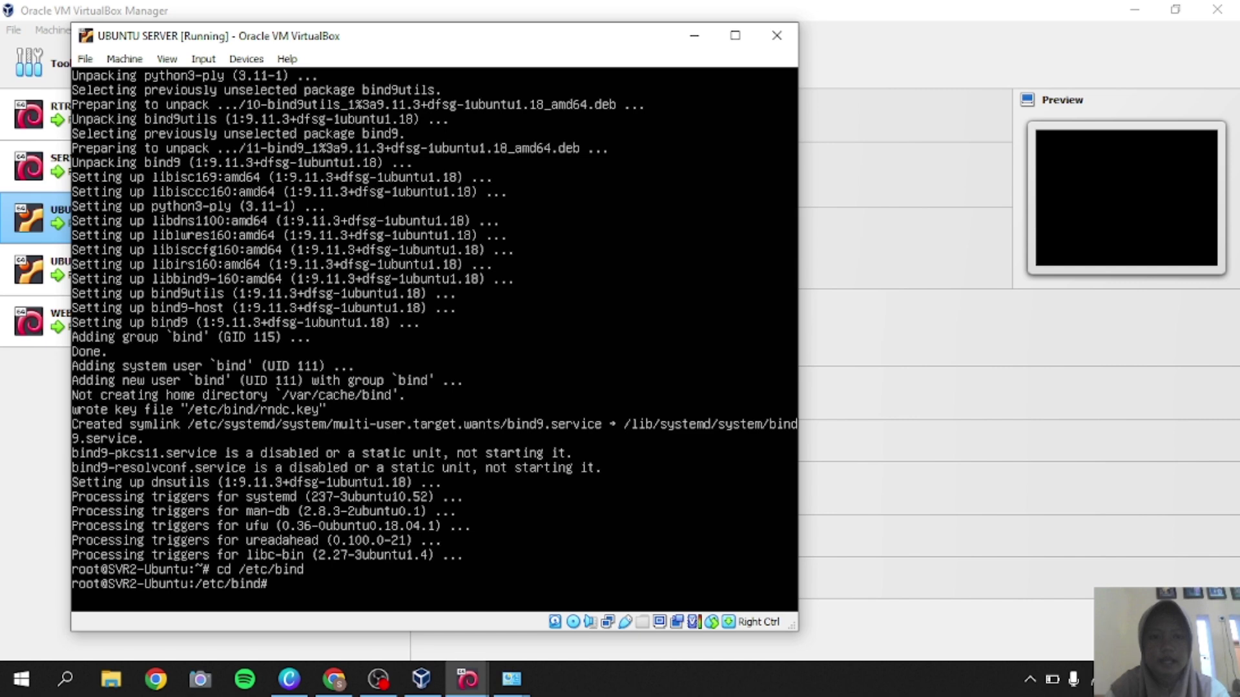
{"action": "type", "text": "ls"}
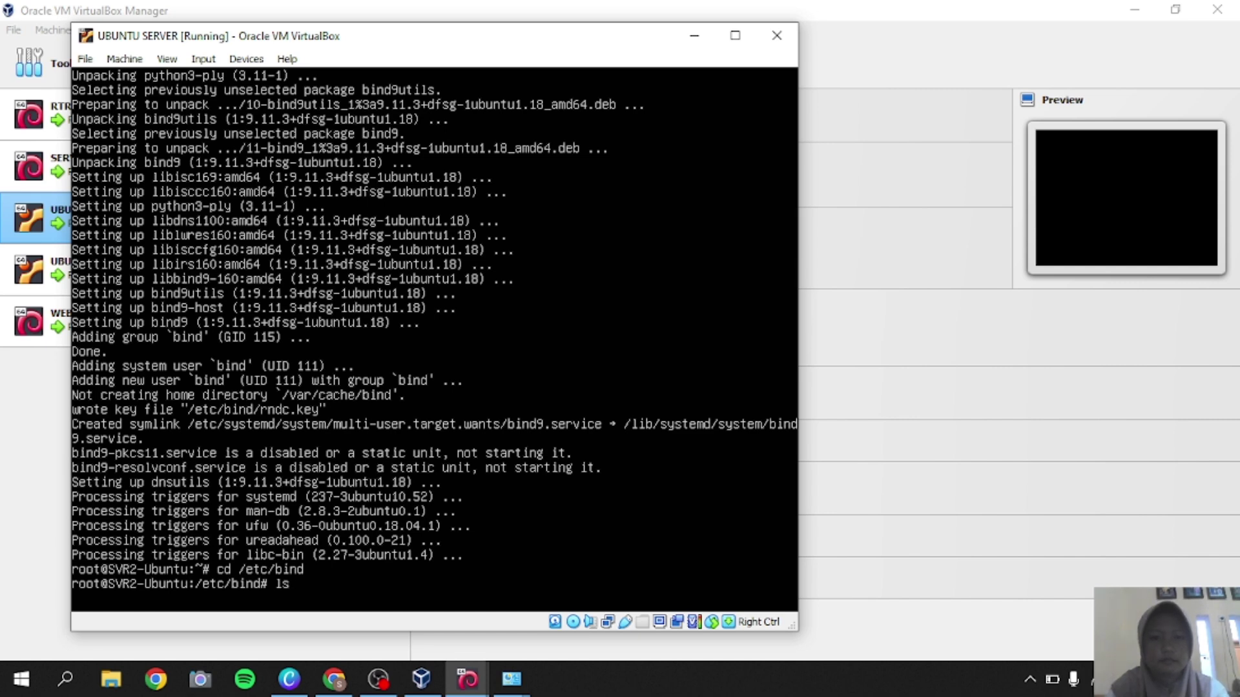
{"action": "key", "text": "Return"}
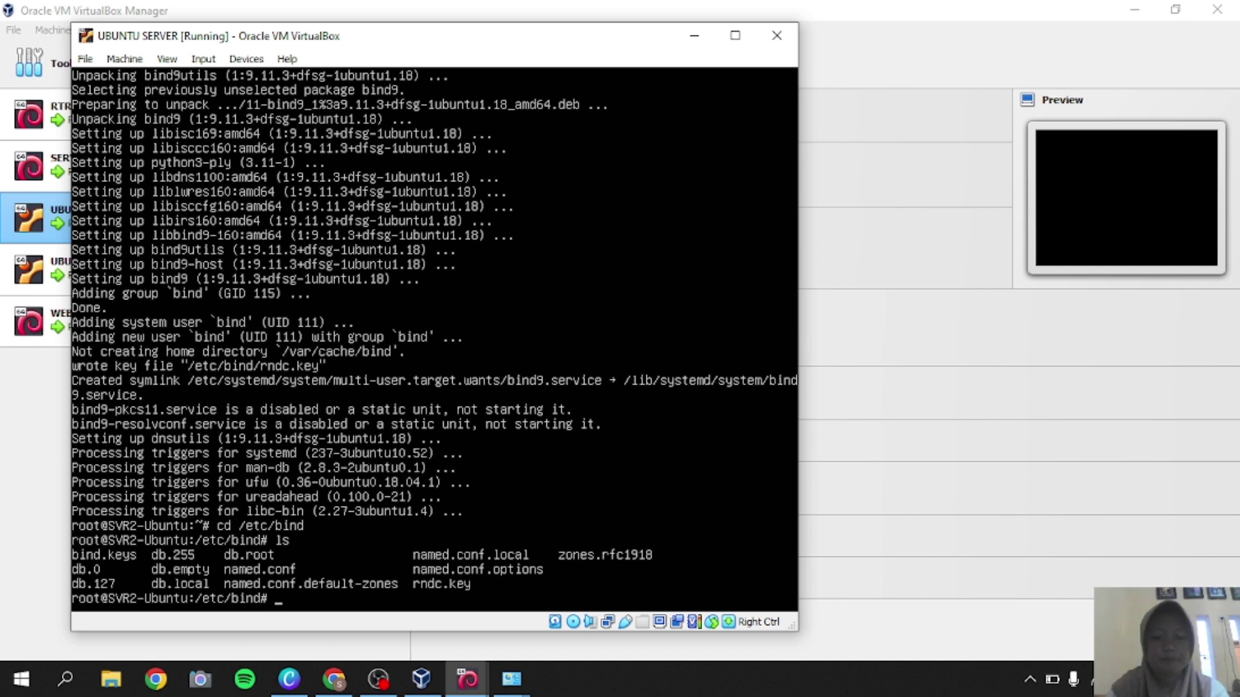
- Open named.conf.local for editing in nano with sudo
{"action": "type", "text": "sudo nan"}
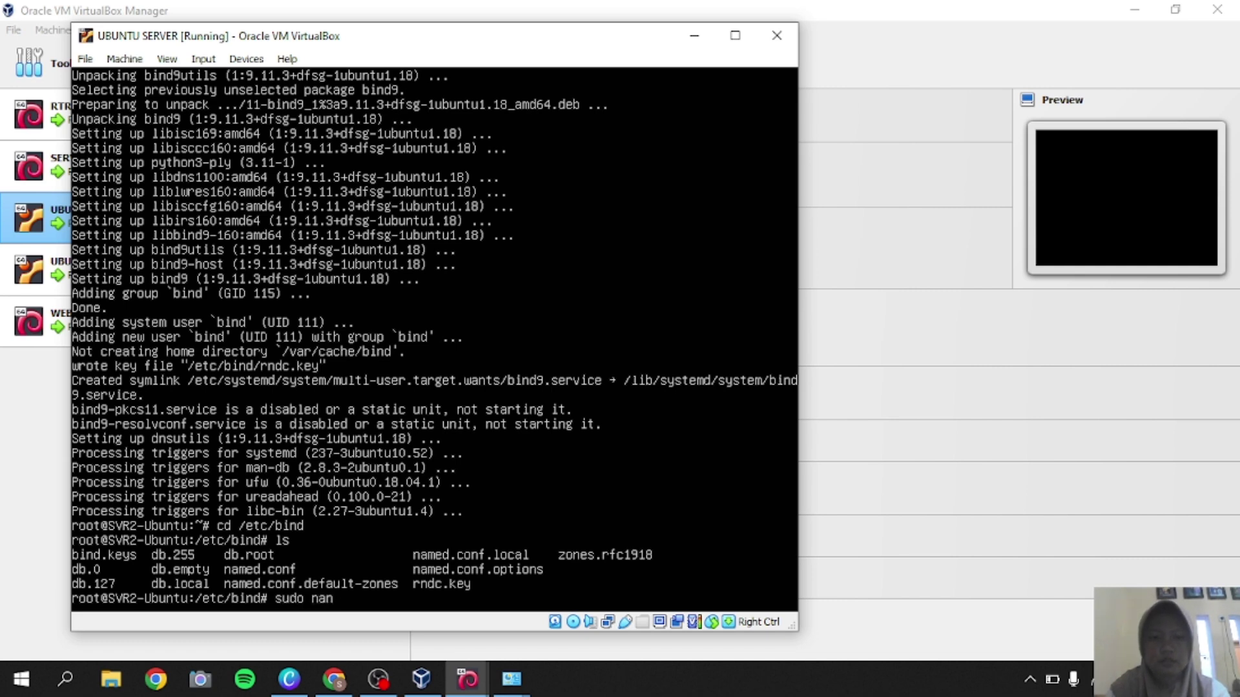
{"action": "type", "text": "o named.con"}
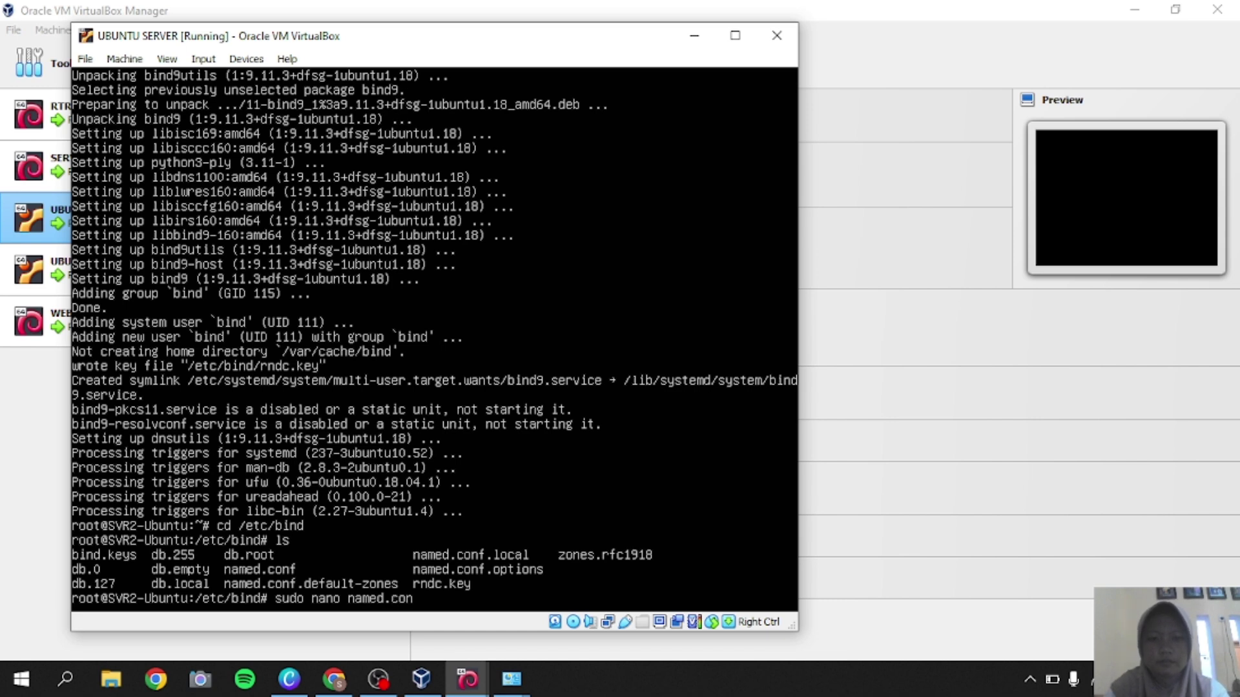
{"action": "type", "text": "f.local"}
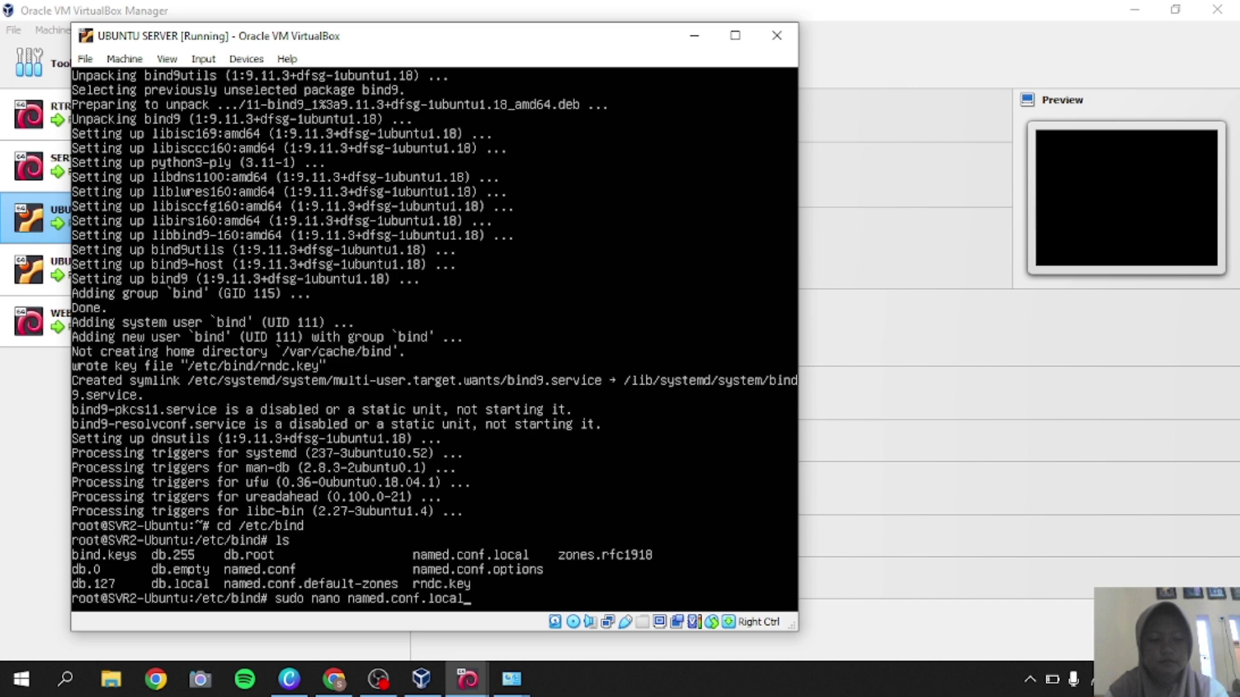
{"action": "key", "text": "Return"}
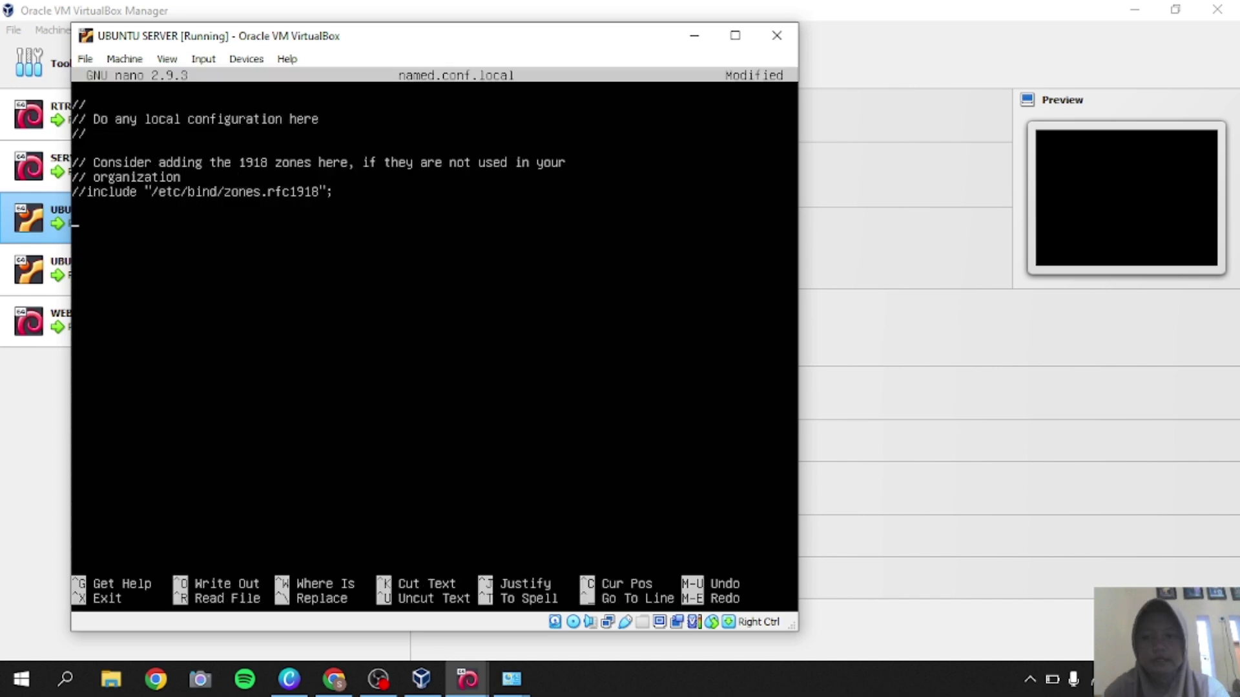
- Start a zone block for "sefy.com" below the include comment and declare it as type slave
{"action": "type", "text": "zone"}
{"action": "type", "text": "\"sefy"}
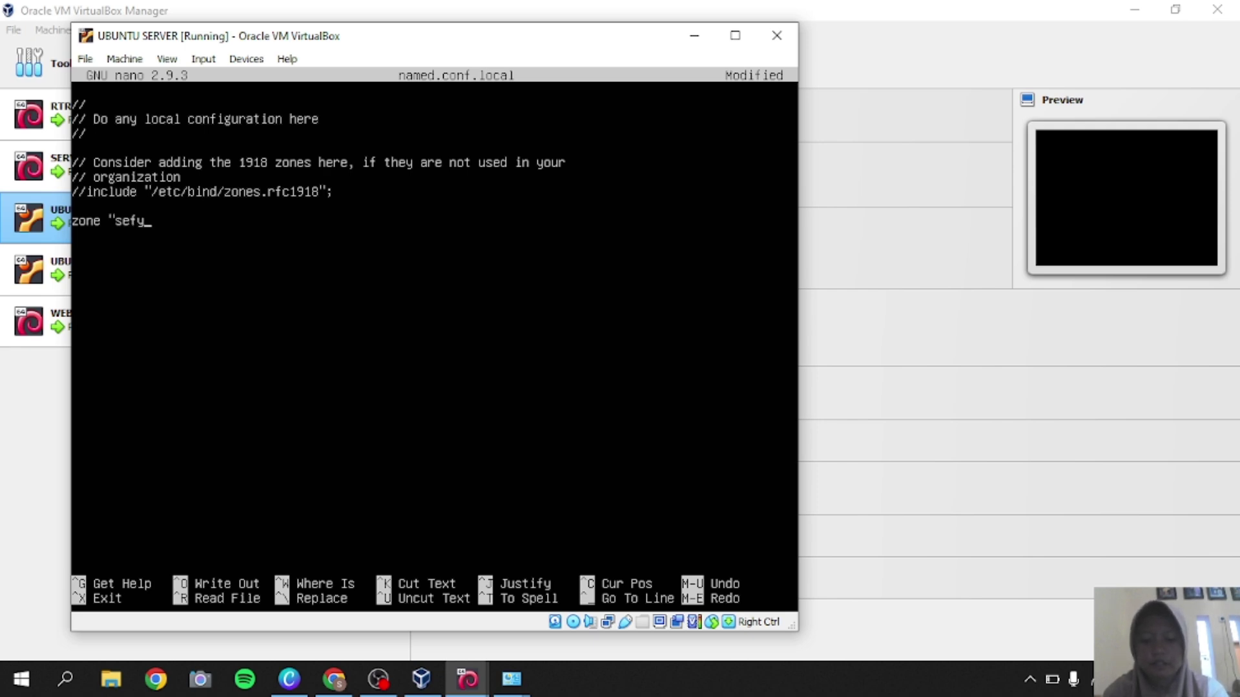
{"action": "type", "text": ".com"}
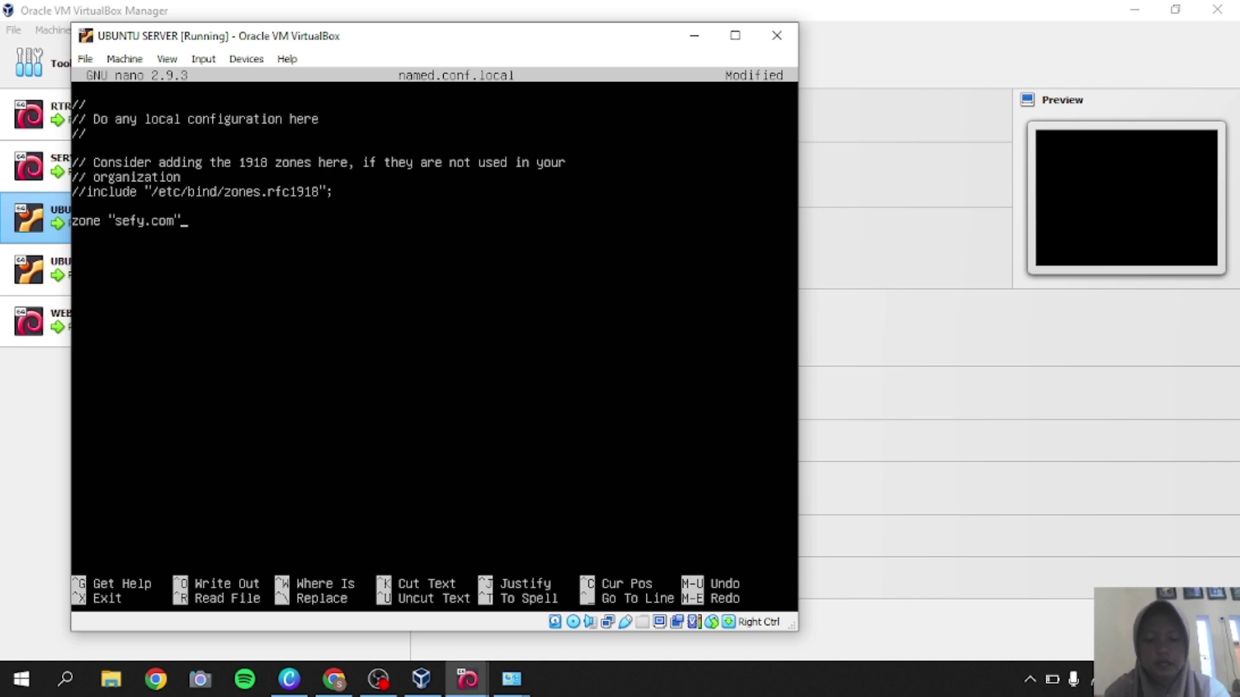
{"action": "type", "text": "\" {"}
{"action": "key", "text": "Return"}
{"action": "key", "text": "Tab"}
{"action": "type", "text": "type"}
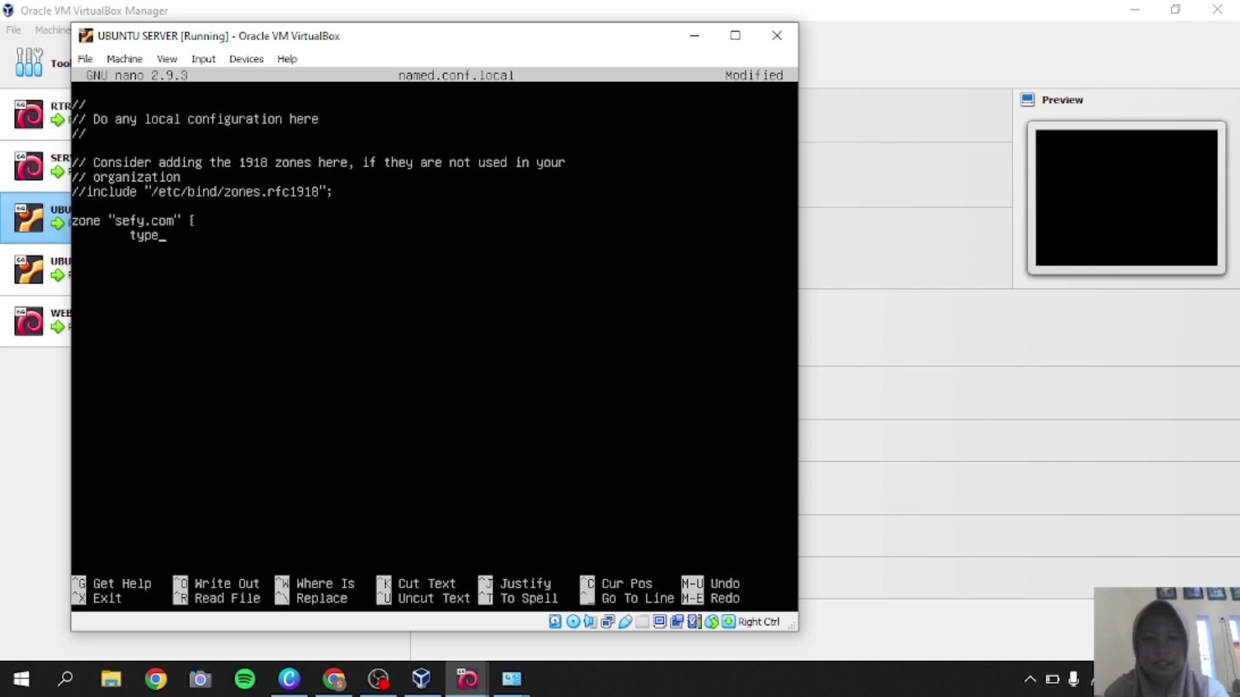
{"action": "type", "text": " slave"}
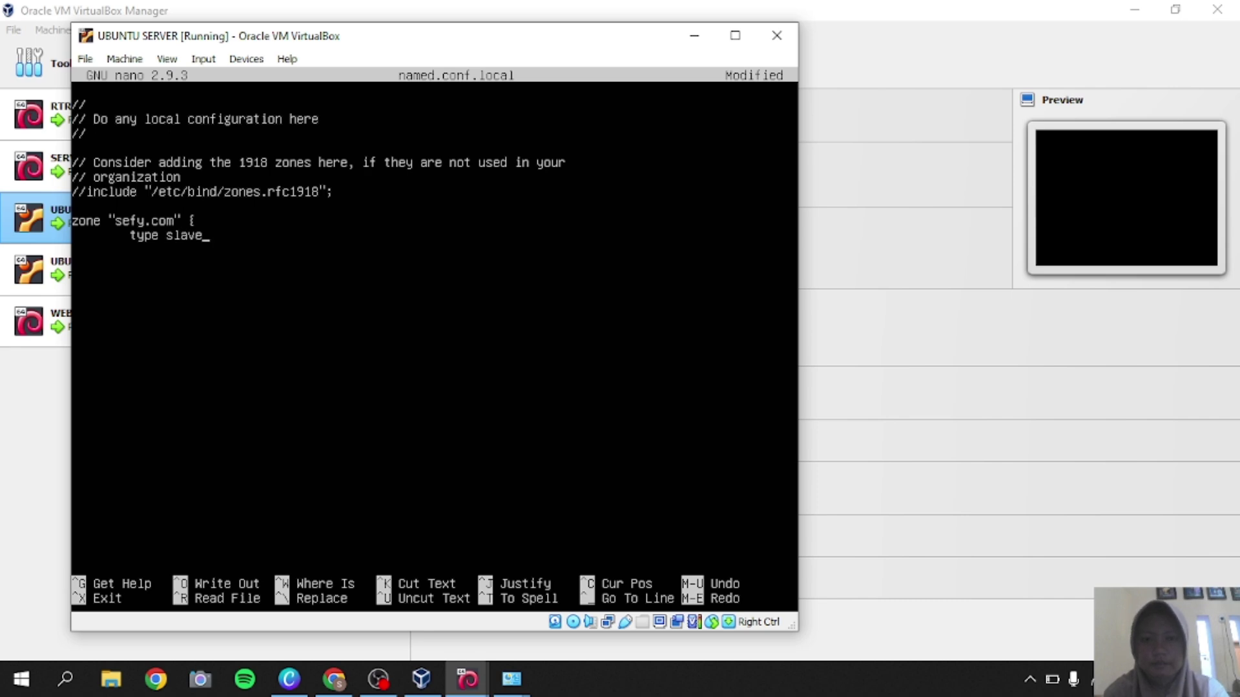
{"action": "type", "text": "; \t"}
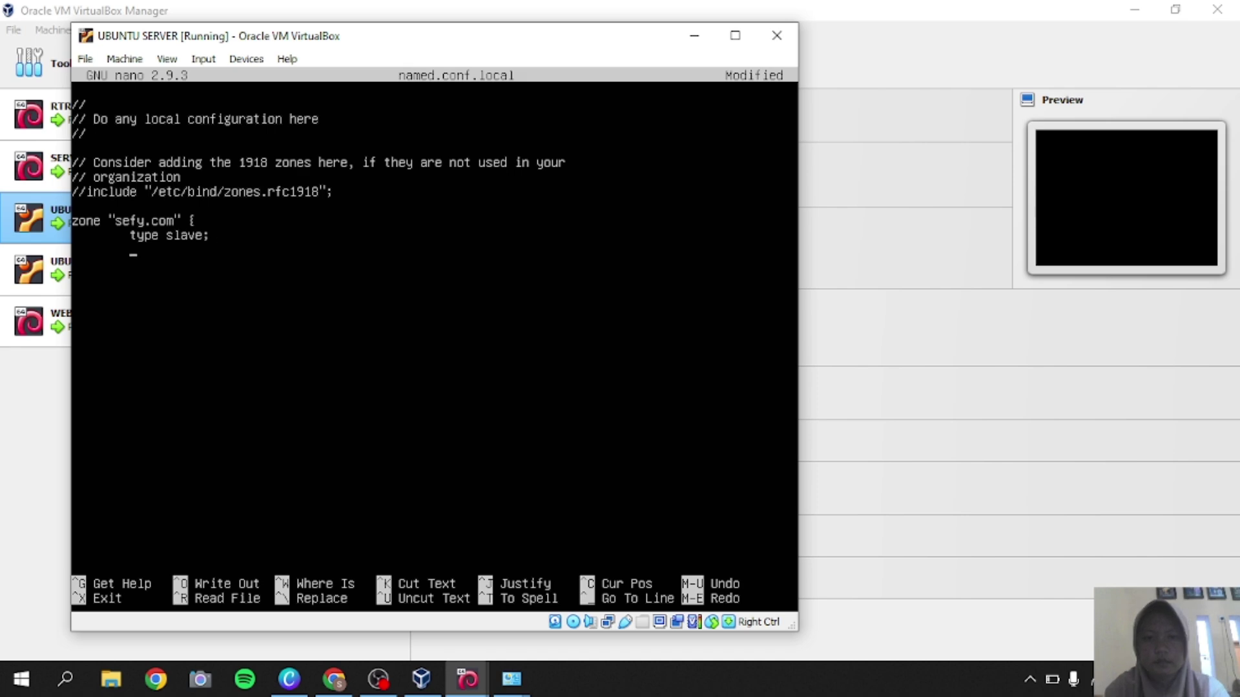
- Complete the sefy.com block with file "db.sefy" and masters 10.10.10.2, then close the block
{"action": "type", "text": "file"}
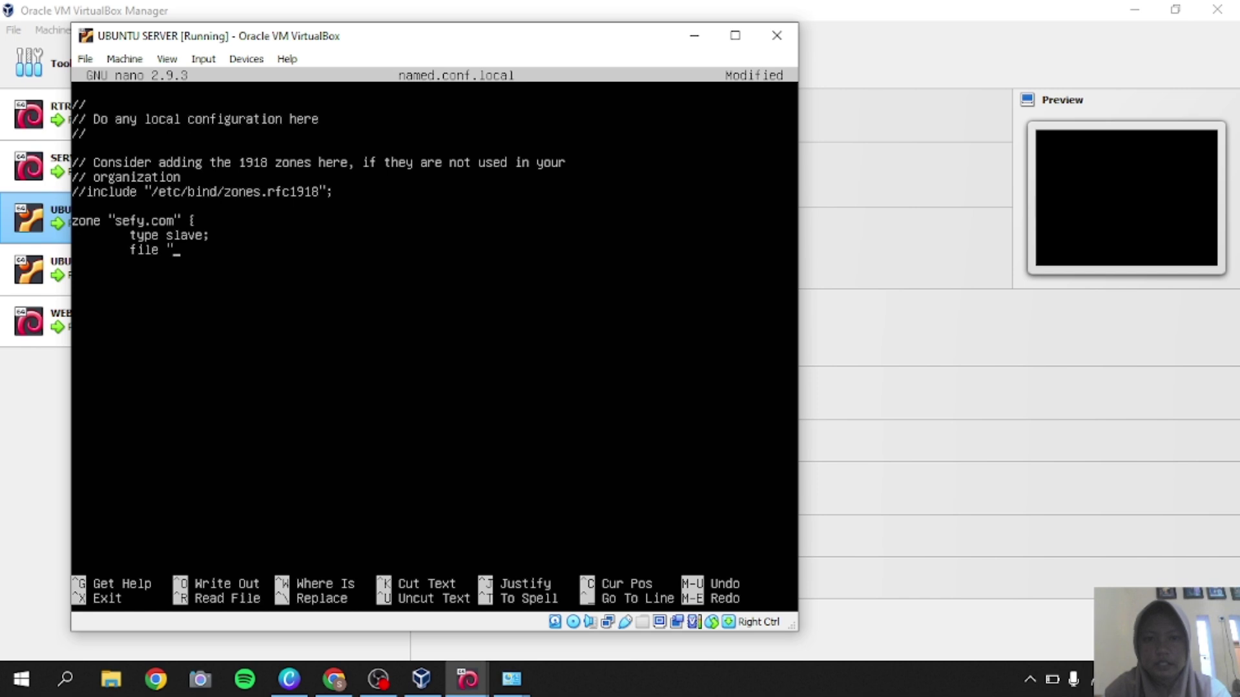
{"action": "type", "text": " \"db.sefy"}
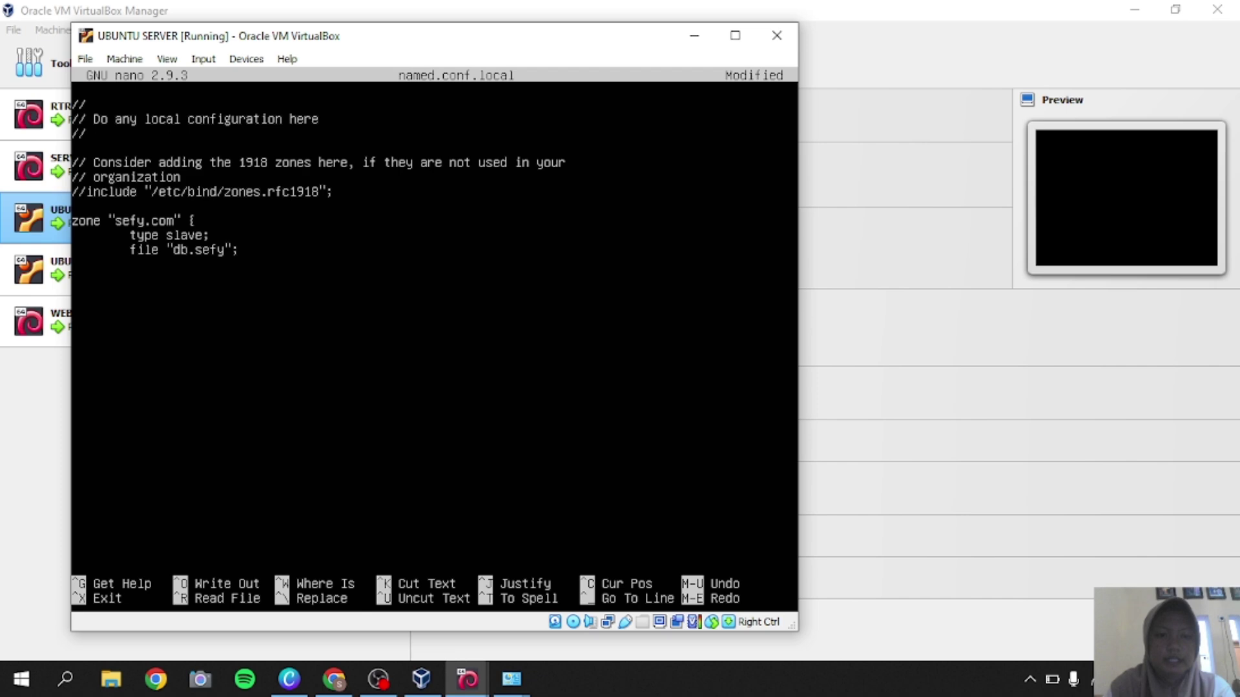
{"action": "type", "text": "master"}
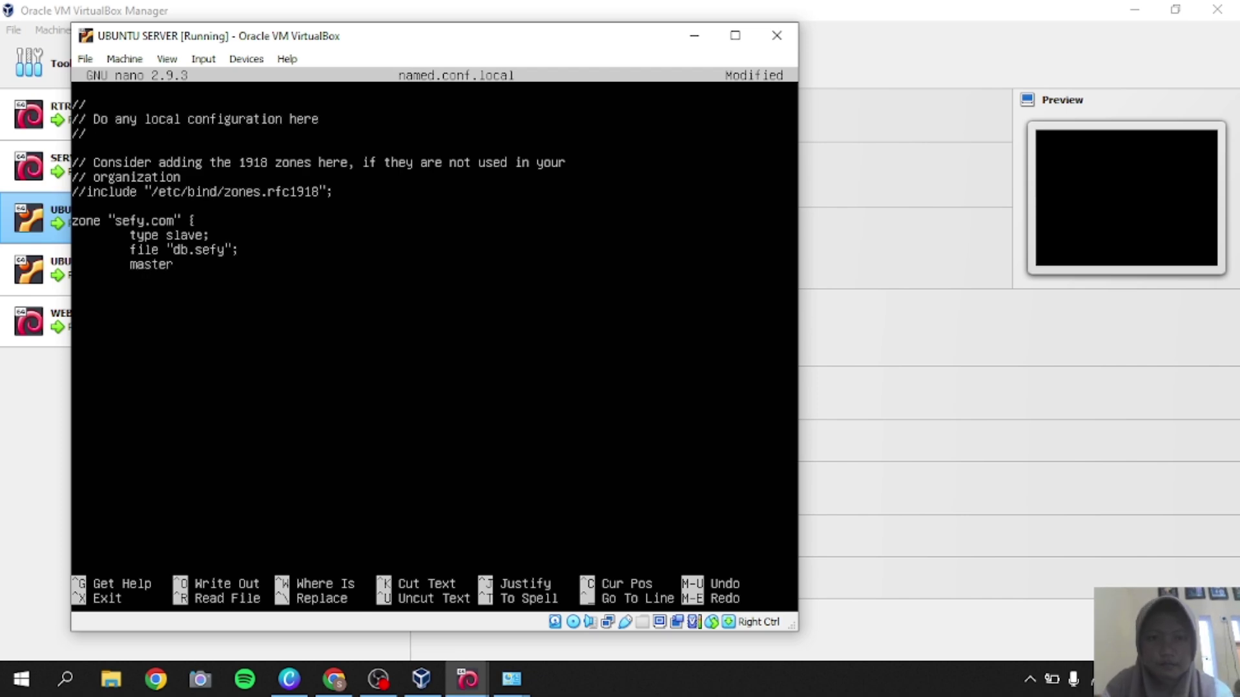
{"action": "type", "text": "s {1"}
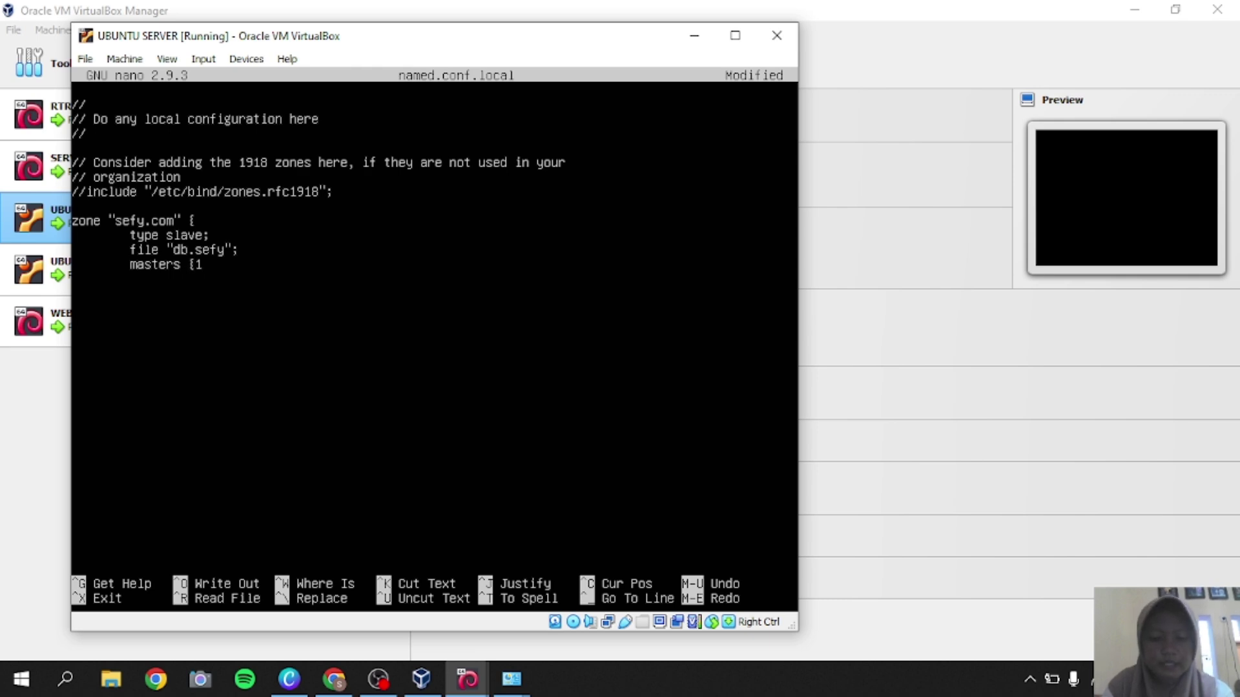
{"action": "type", "text": "0.10.10.10"}
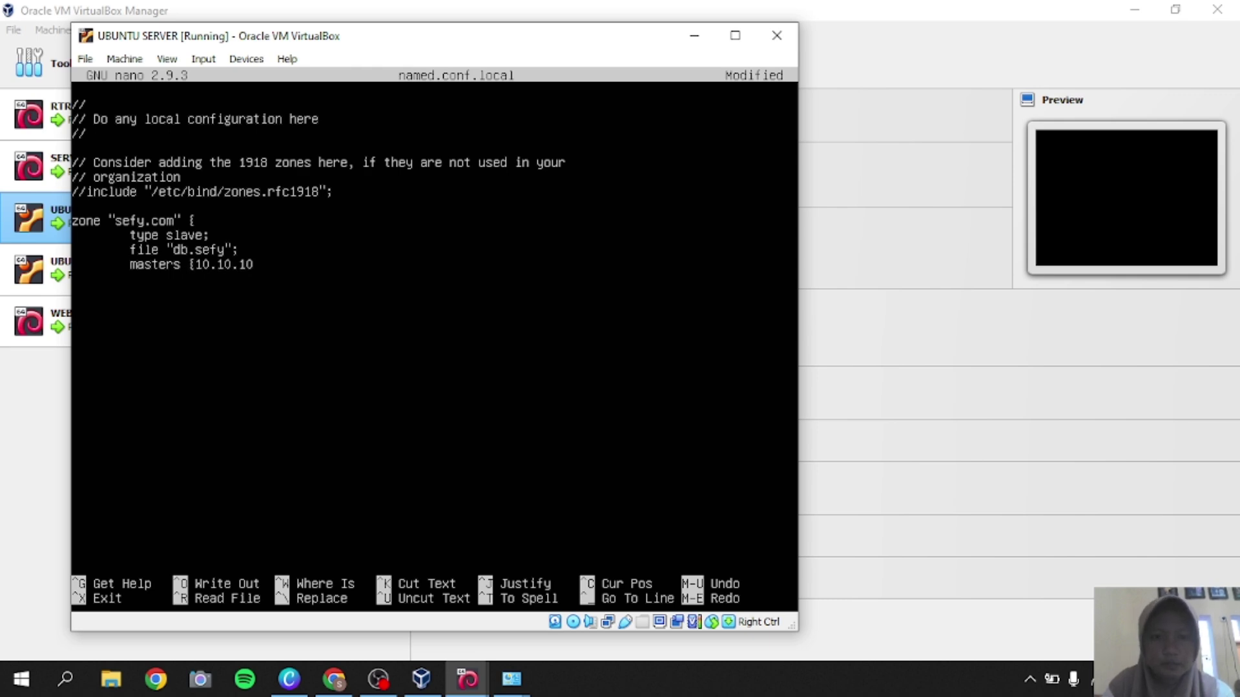
{"action": "type", "text": ".2;"}
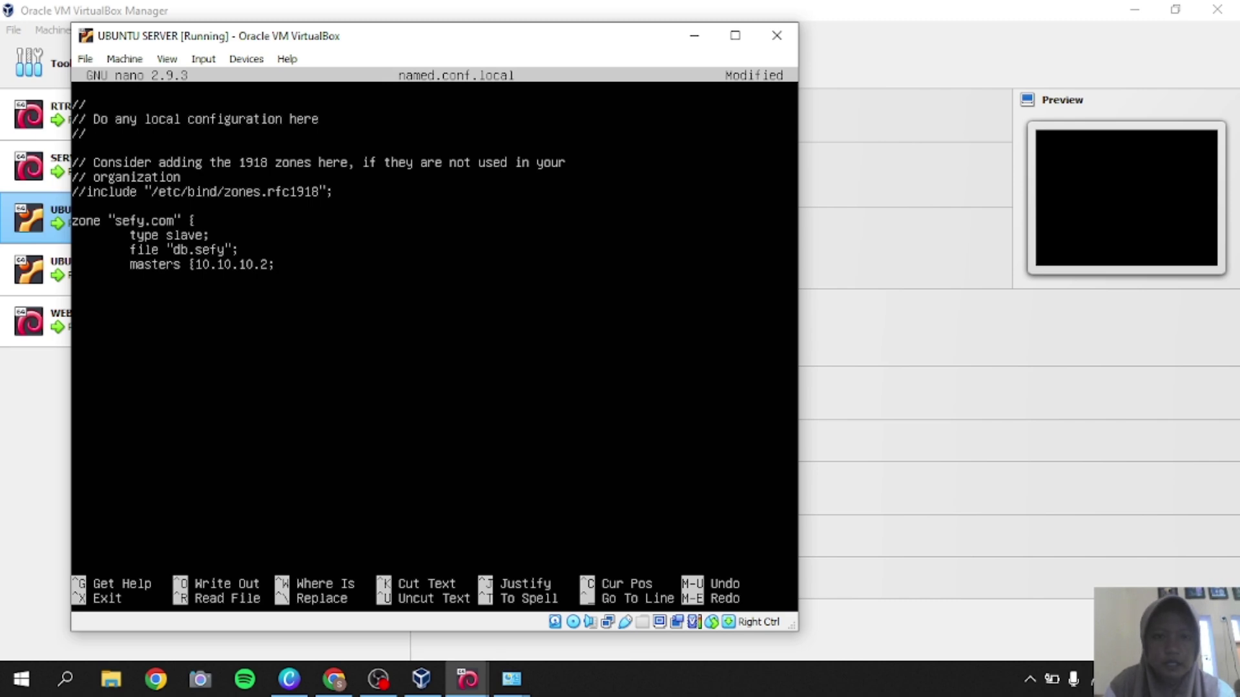
{"action": "type", "text": " };"}
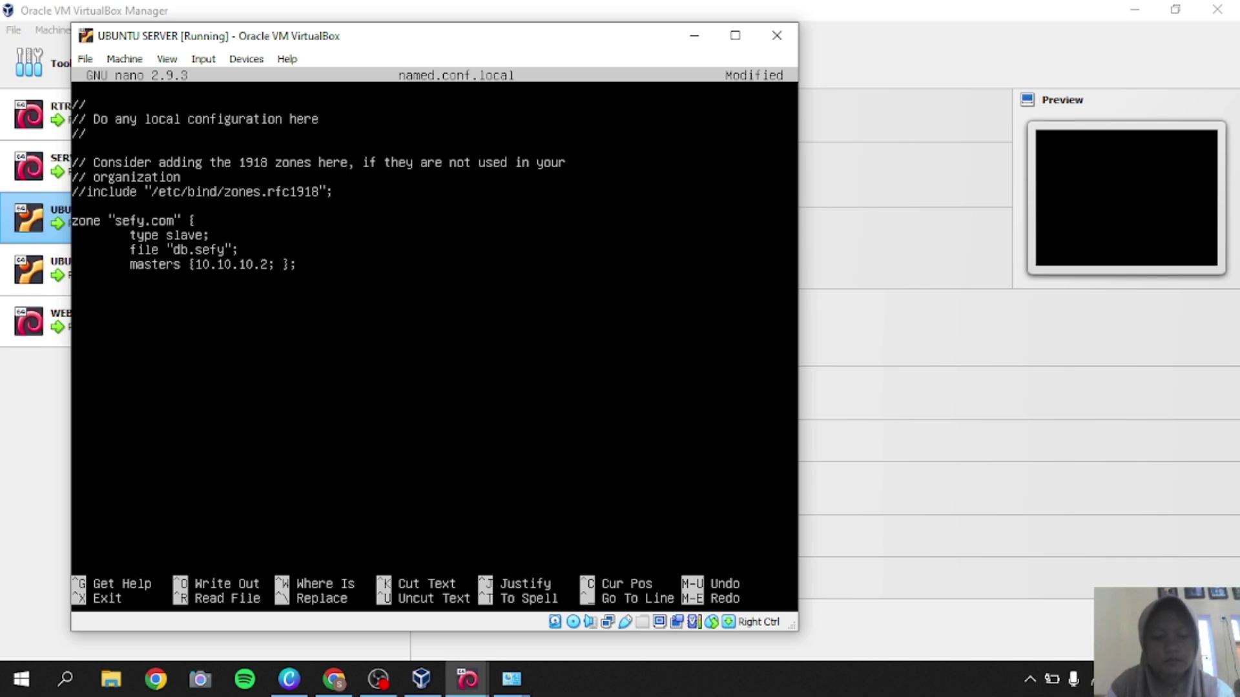
{"action": "type", "text": "};"}
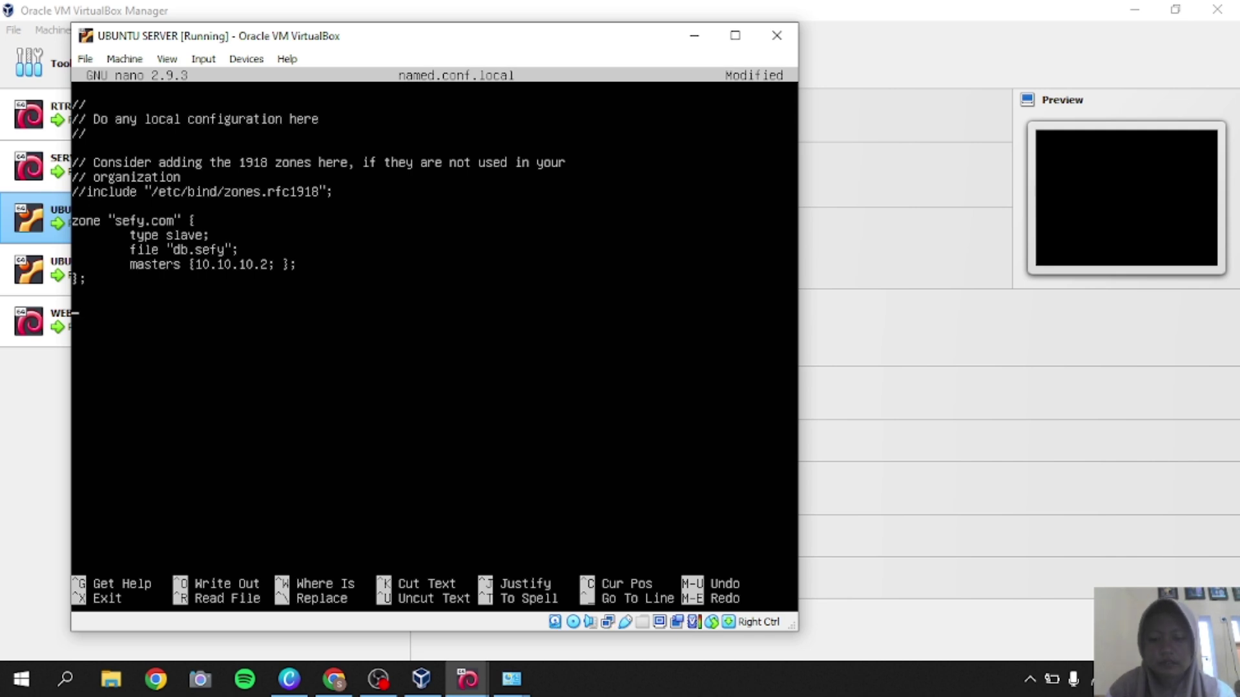
- Open a reverse zone block for "10.10.10.in-addr.arpa" below the sefy.com block
{"action": "type", "text": "zone"}
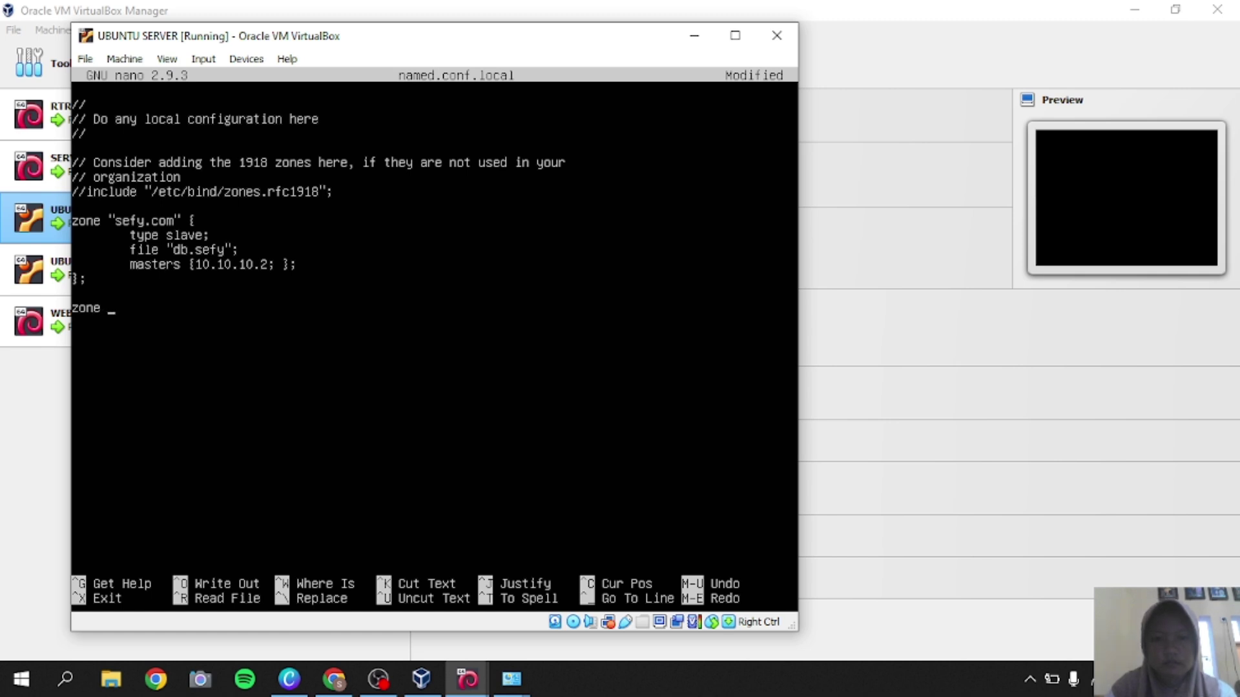
{"action": "type", "text": " \"10.10.10"}
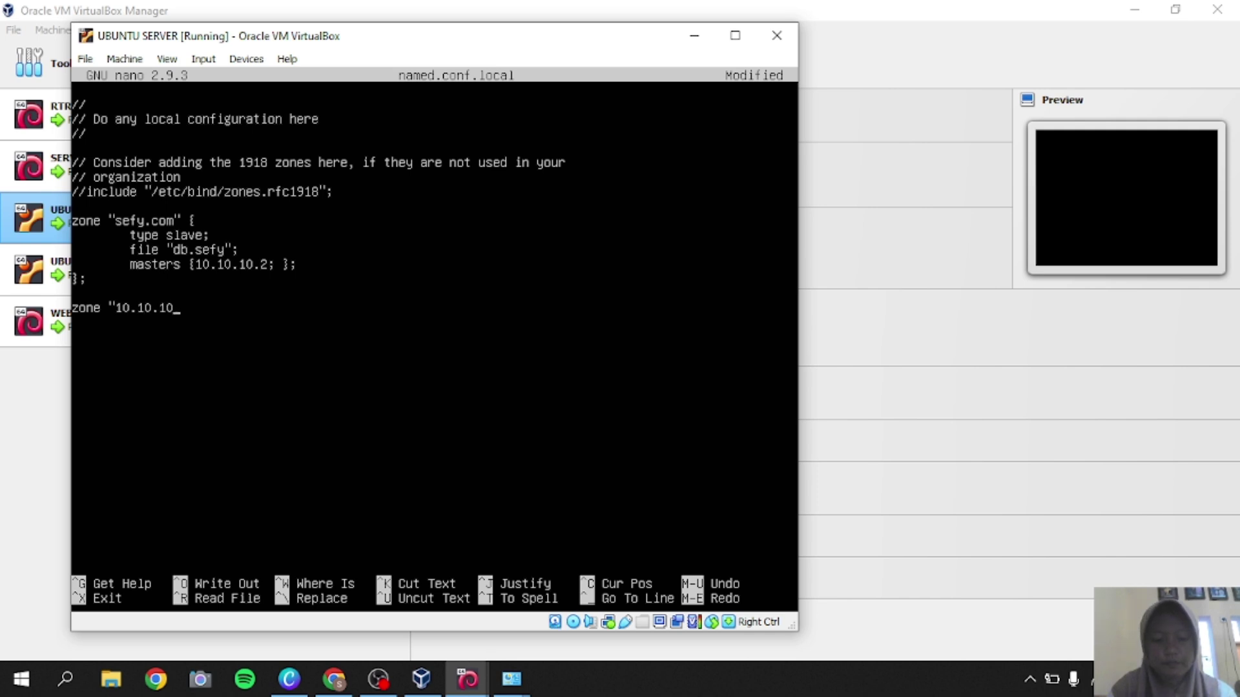
{"action": "type", "text": "."}
{"action": "type", "text": "i"}
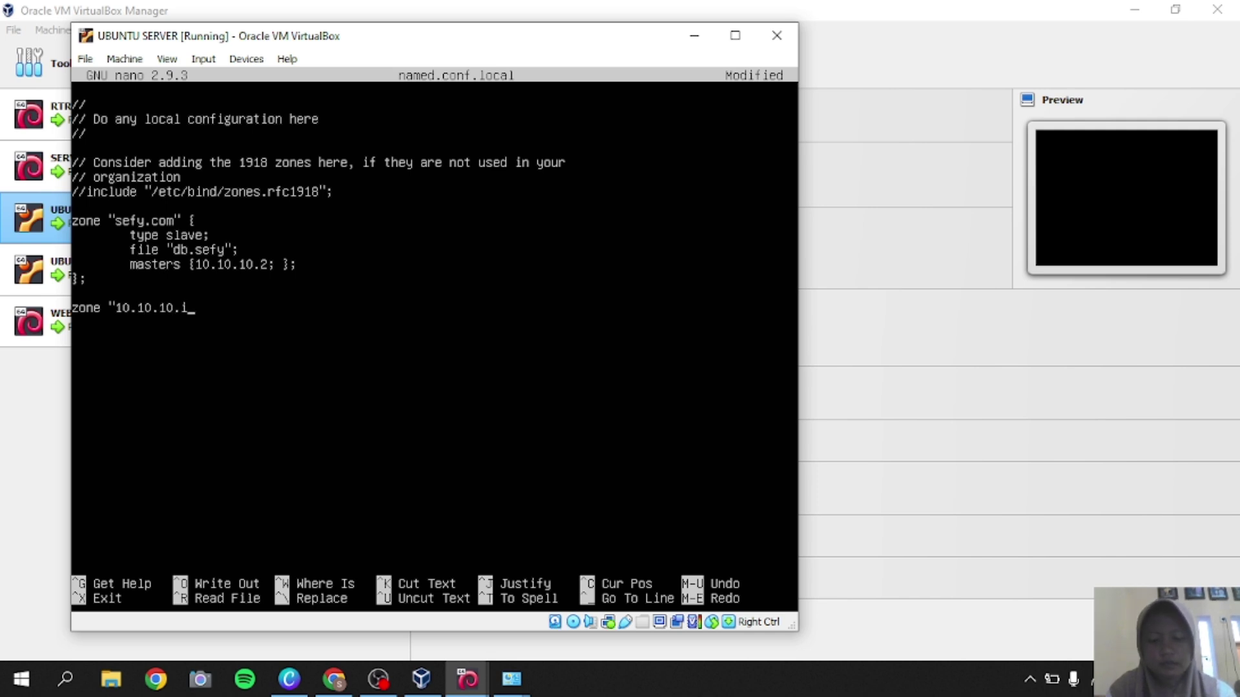
{"action": "type", "text": "n-addr"}
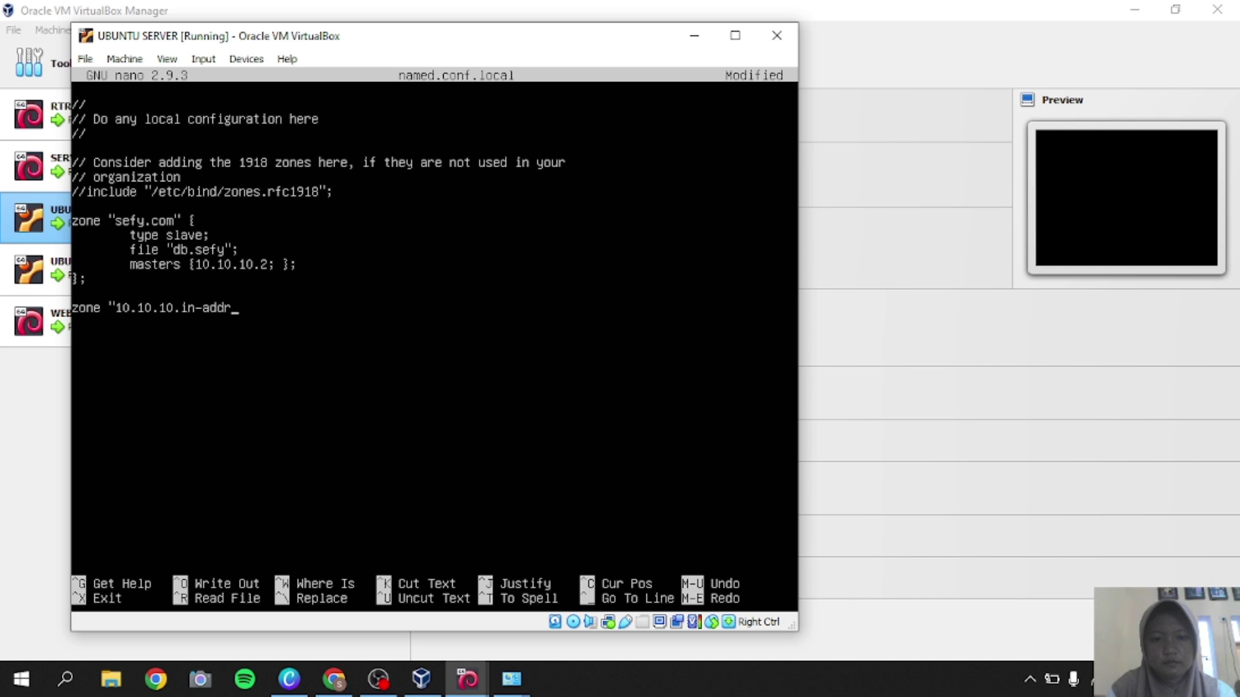
{"action": "type", "text": ".ar"}
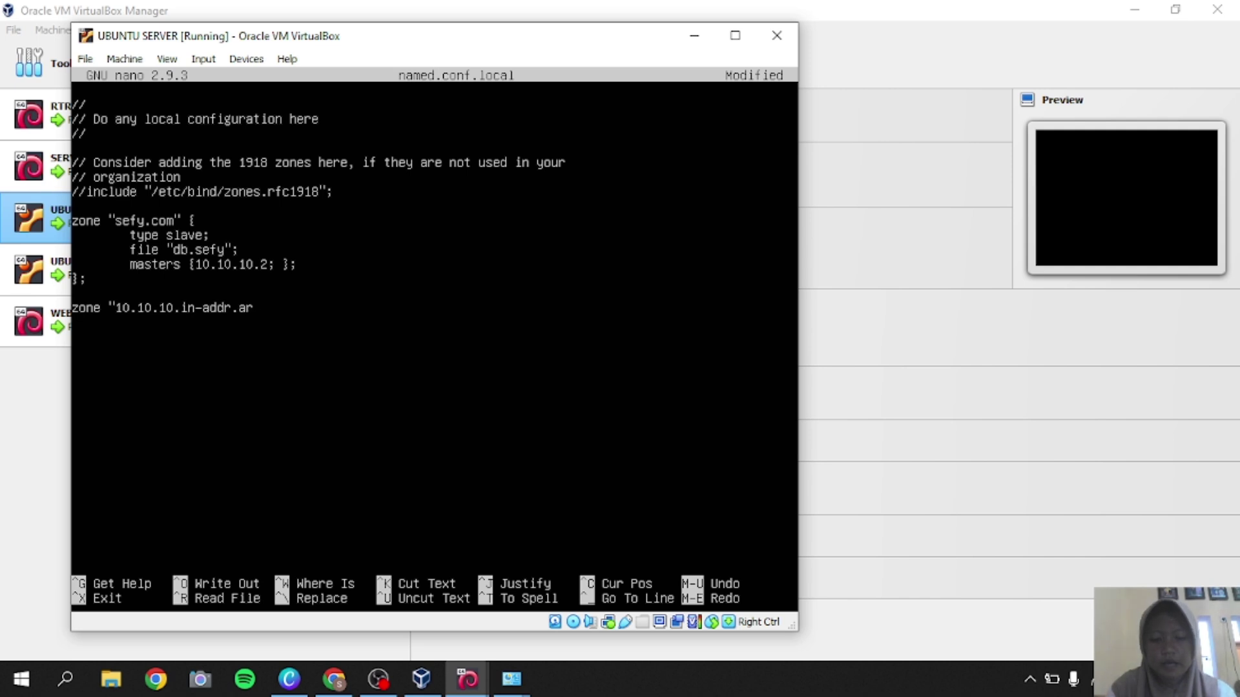
{"action": "type", "text": "pa"}
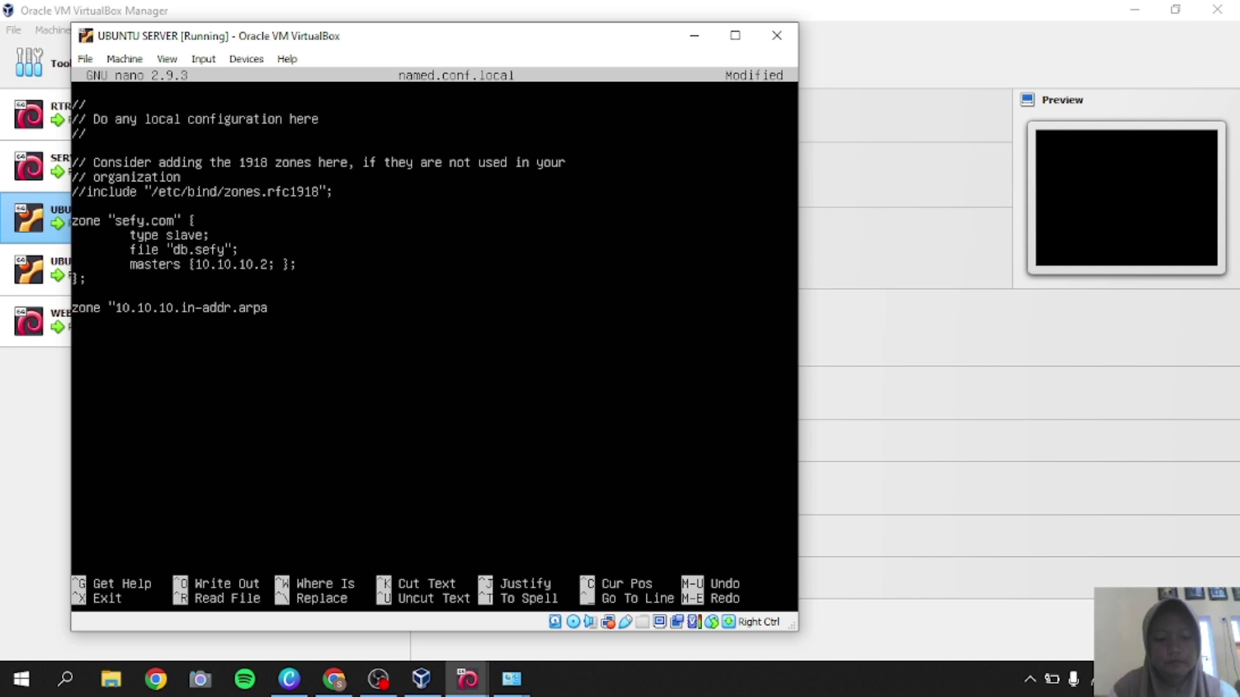
{"action": "type", "text": "\""}
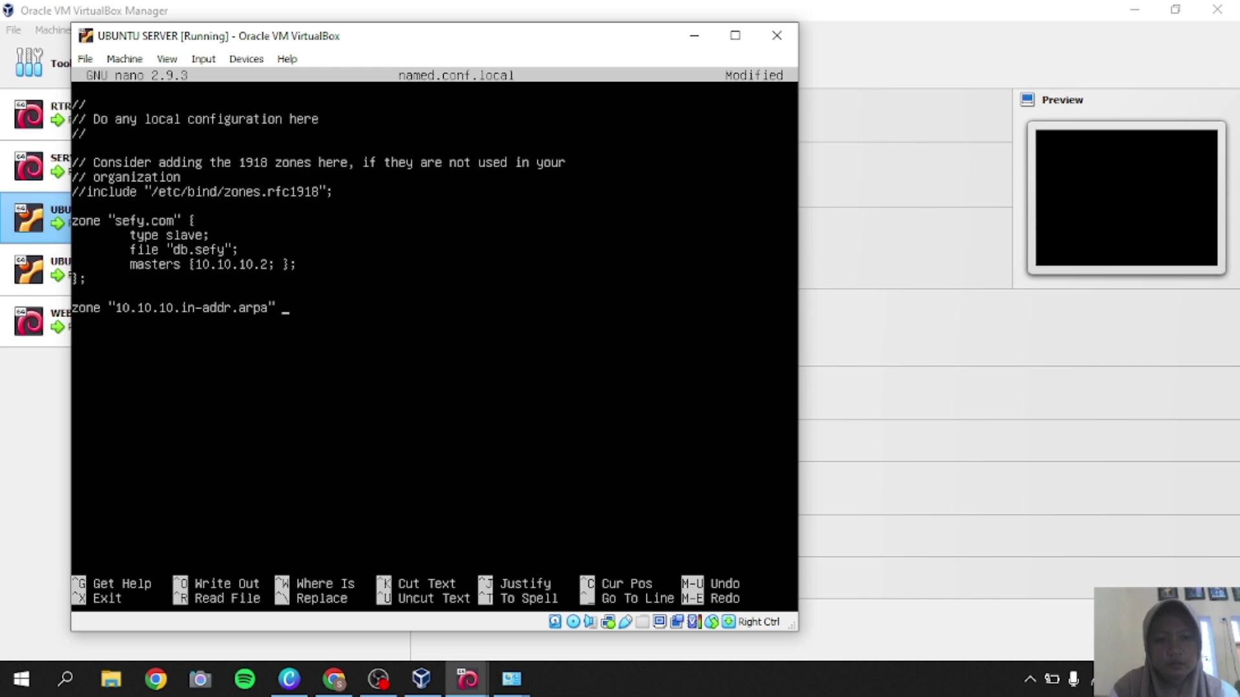
{"action": "type", "text": " {"}
{"action": "key", "text": "Return"}
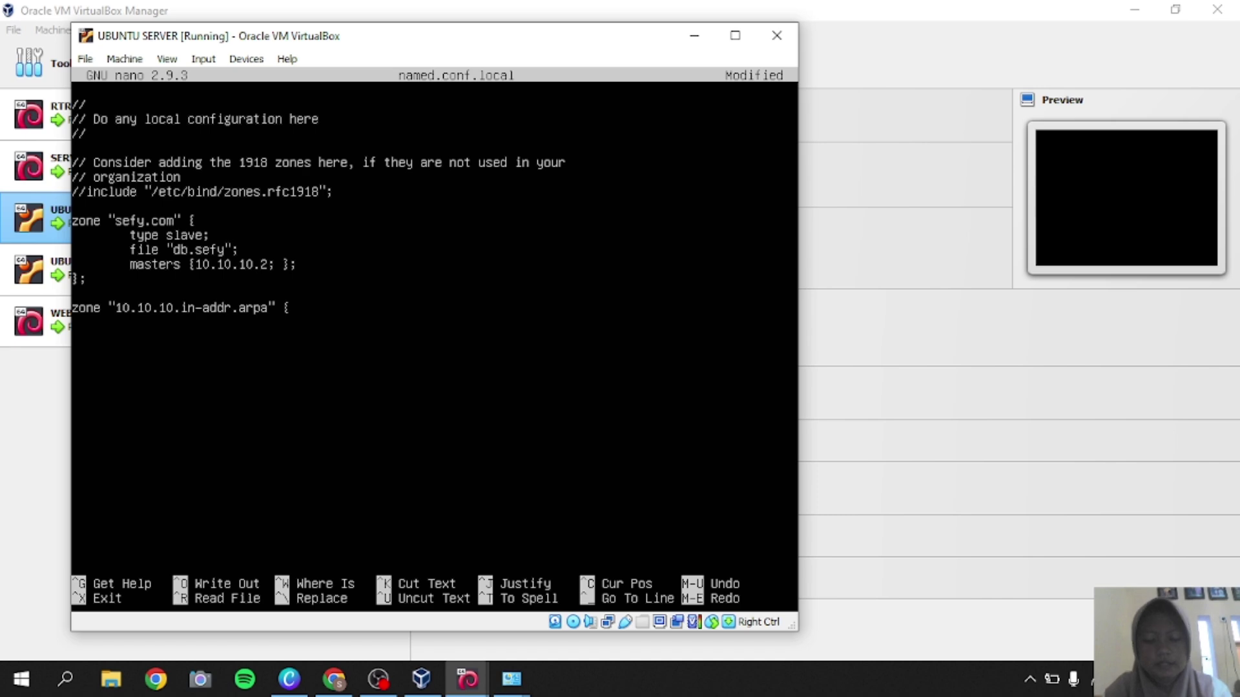
- Declare the 10.10.10.in-addr.arpa zone as type slave with file "db.10"
{"action": "key", "text": "Tab"}
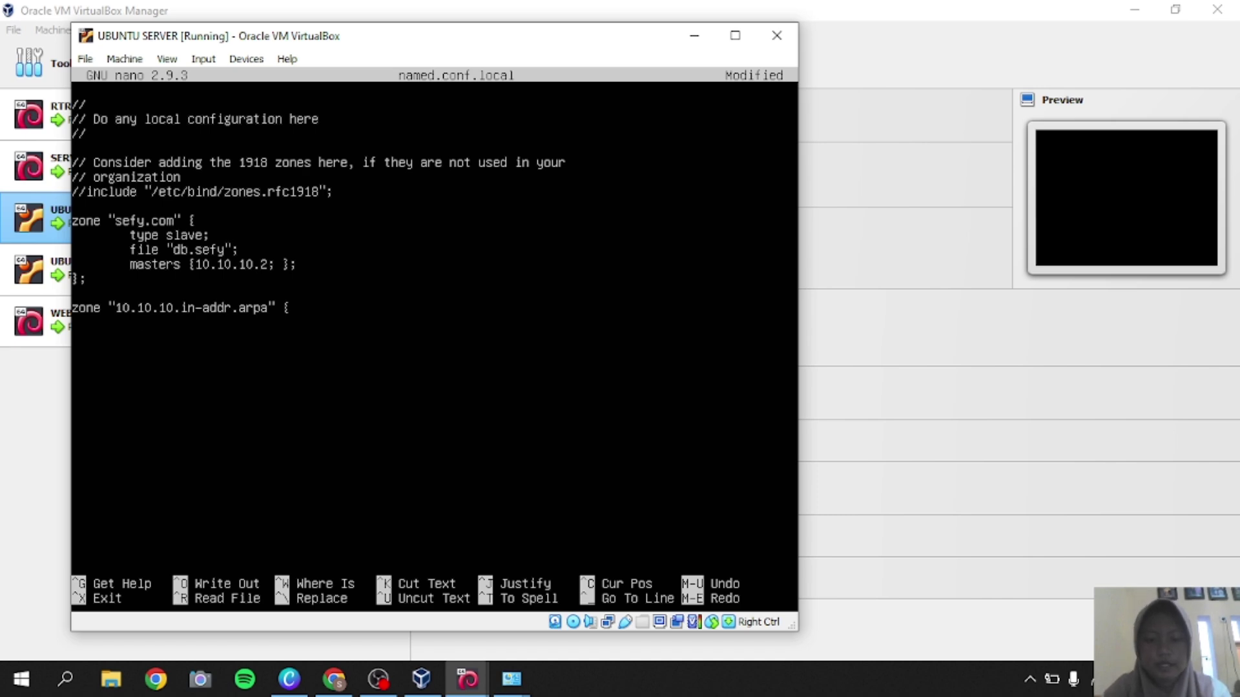
{"action": "type", "text": "type"}
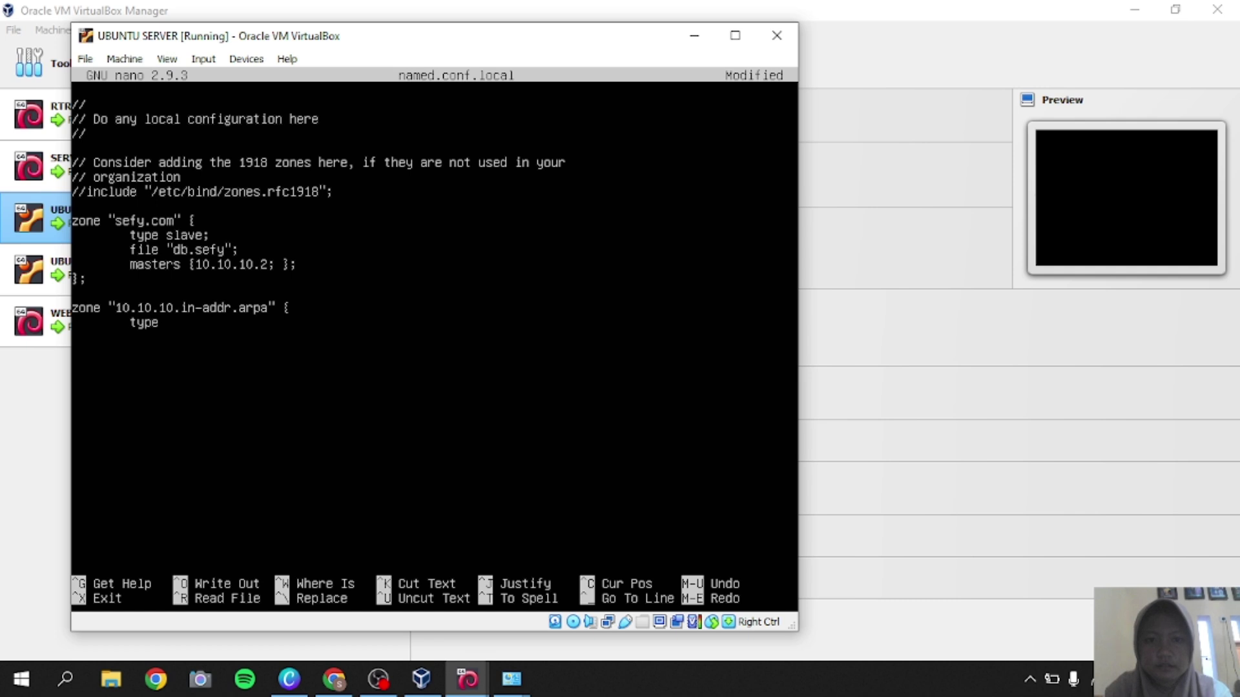
{"action": "type", "text": " sl"}
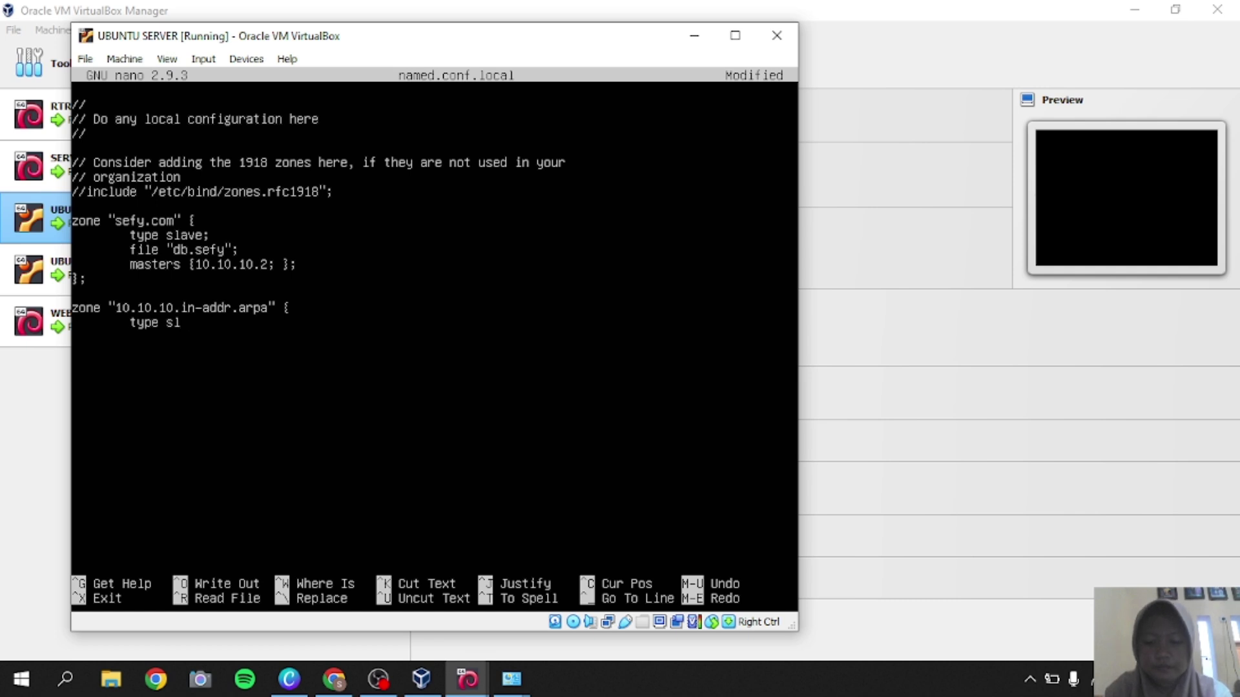
{"action": "type", "text": "ave;"}
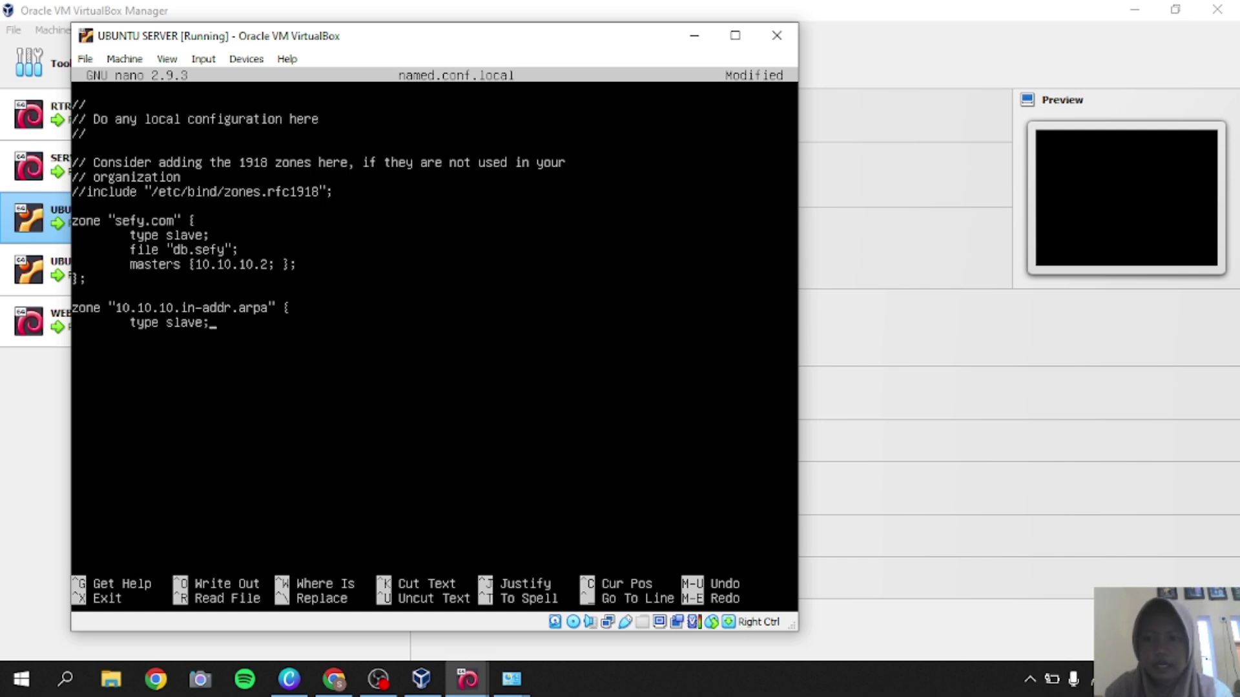
{"action": "key", "text": "Tab"}
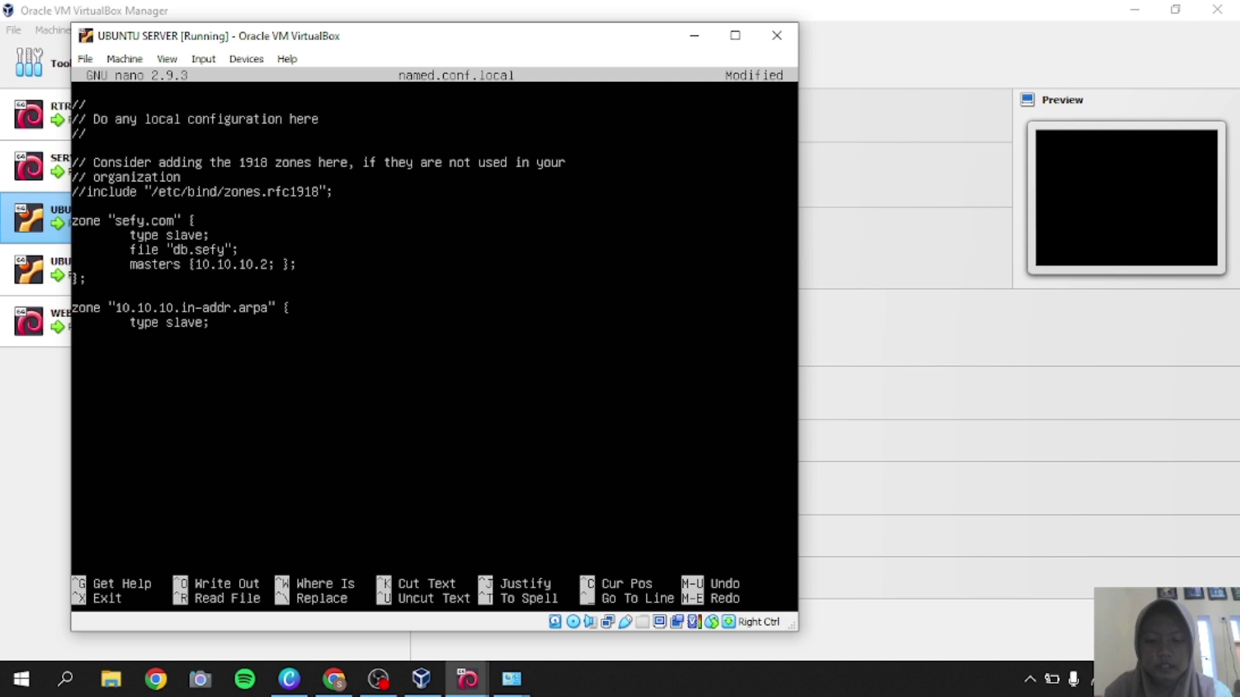
{"action": "type", "text": "file "}
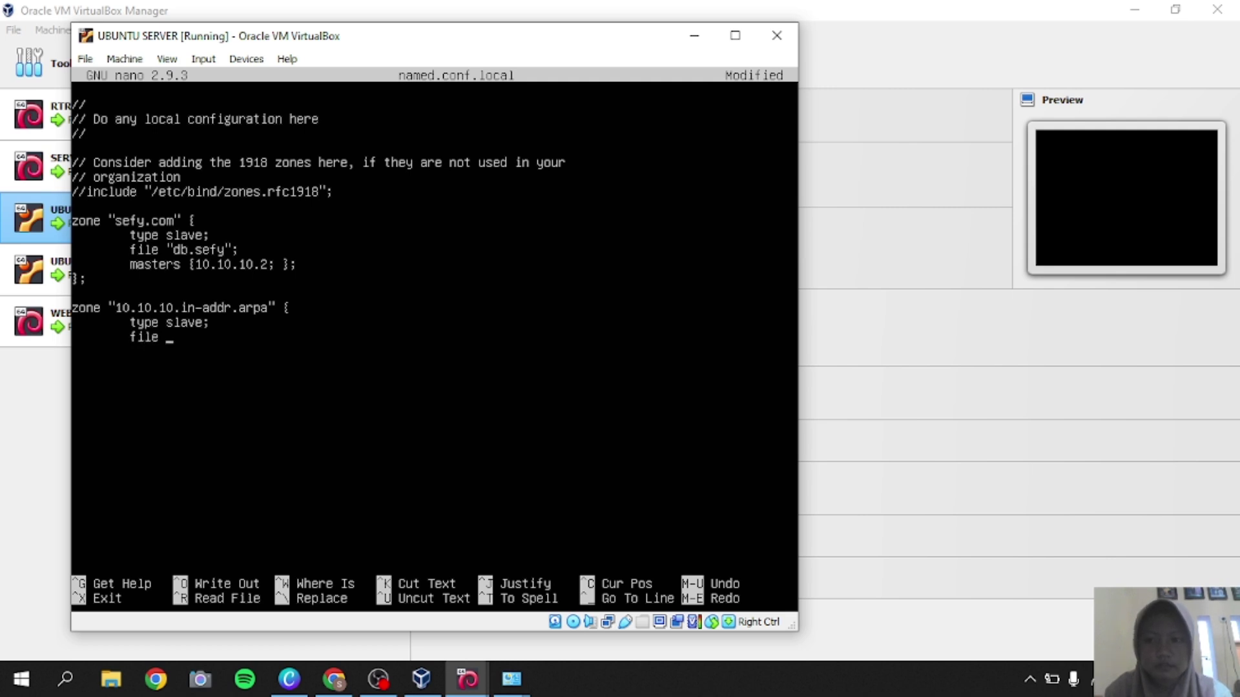
{"action": "type", "text": "\"db.10"}
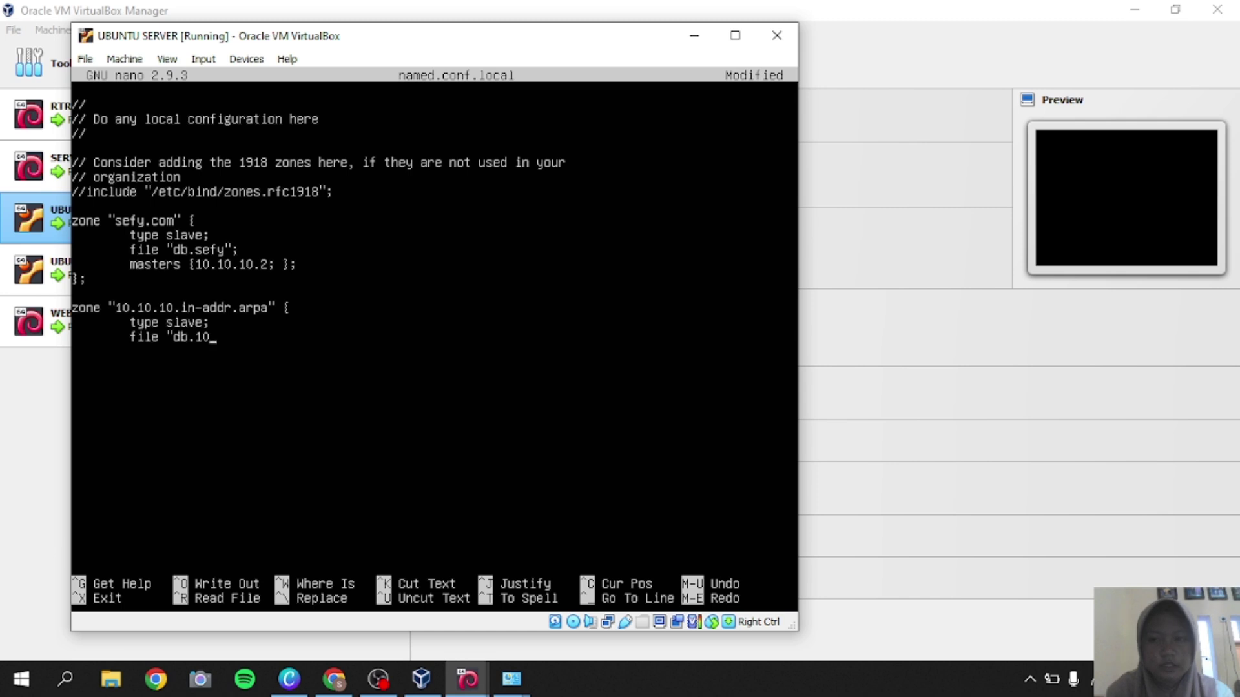
{"action": "type", "text": "\""}
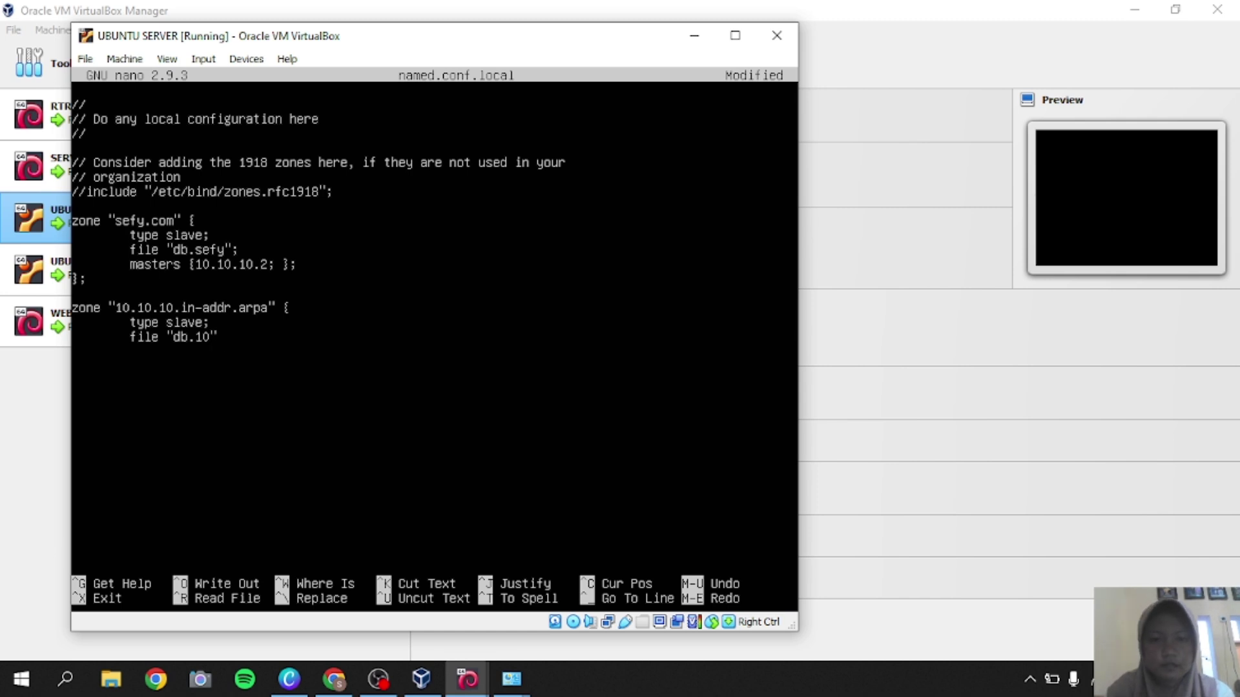
{"action": "type", "text": ";"}
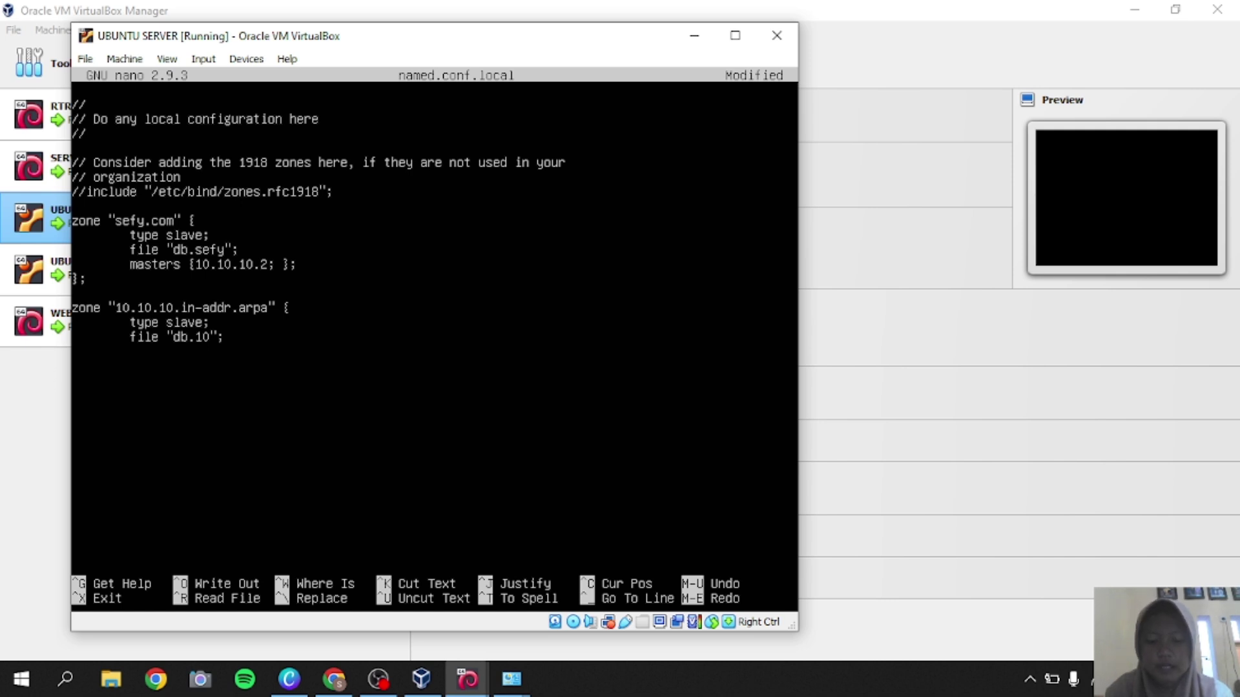
- Add masters 10.10.10.2 to the reverse zone and close its block
{"action": "type", "text": "maste"}
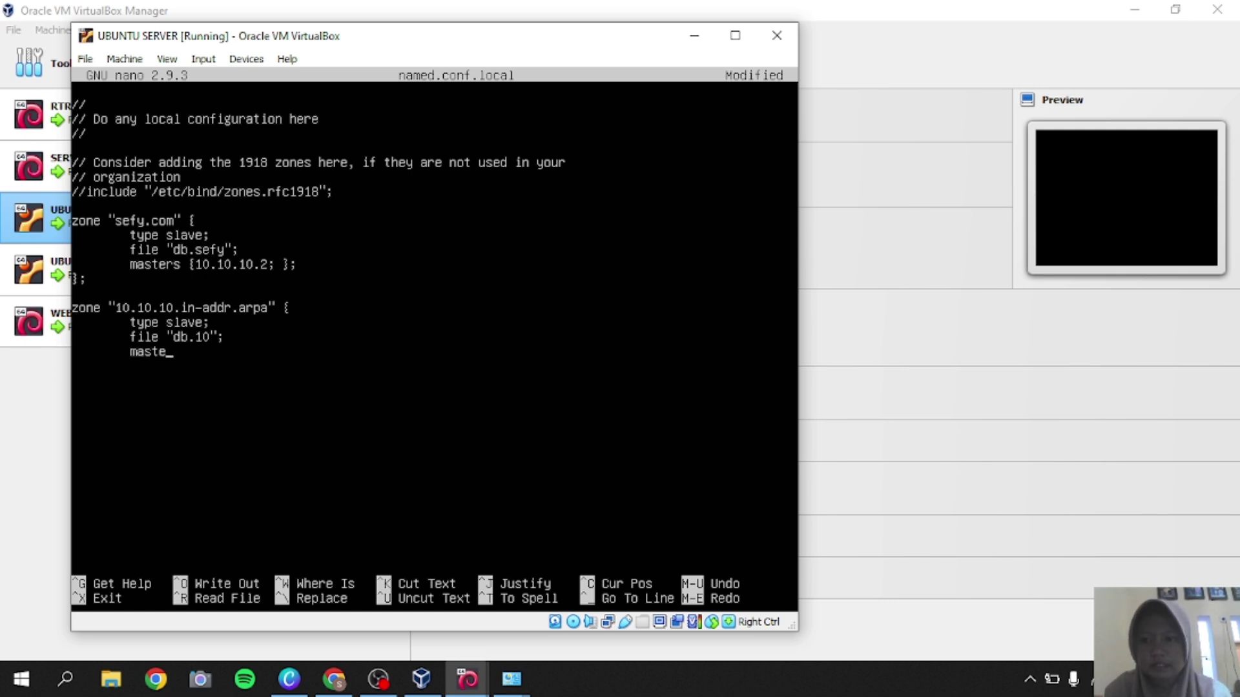
{"action": "type", "text": "rs"}
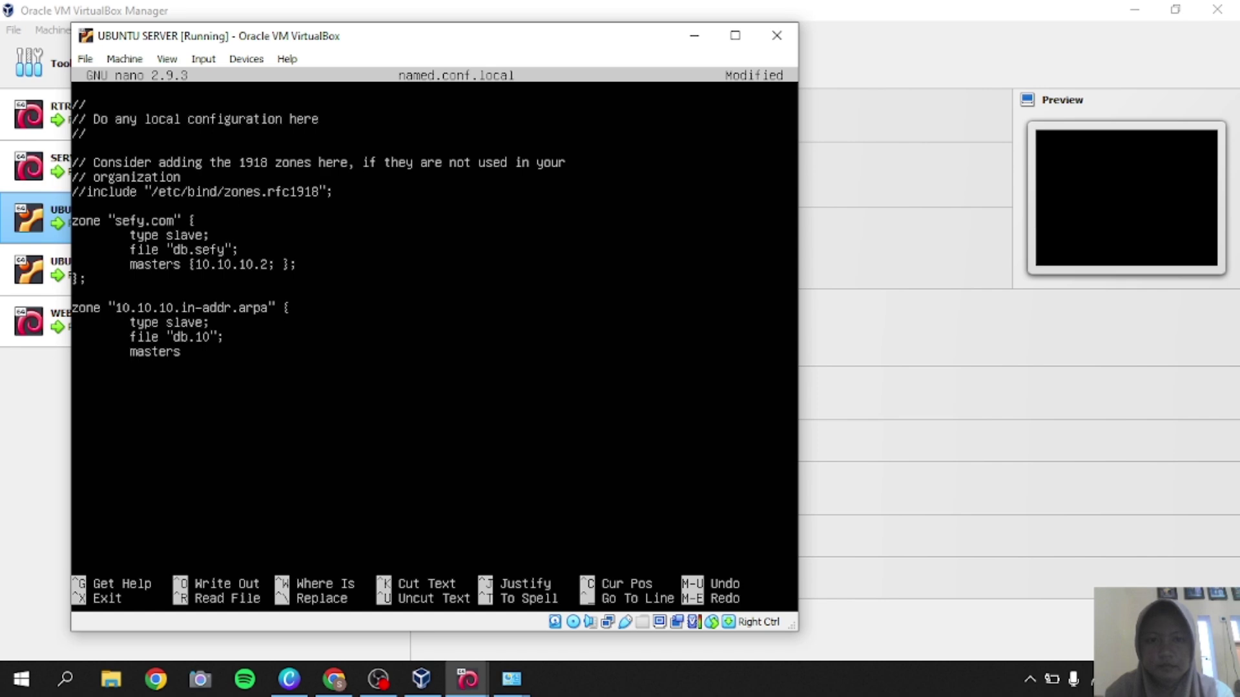
{"action": "type", "text": "{10.10."}
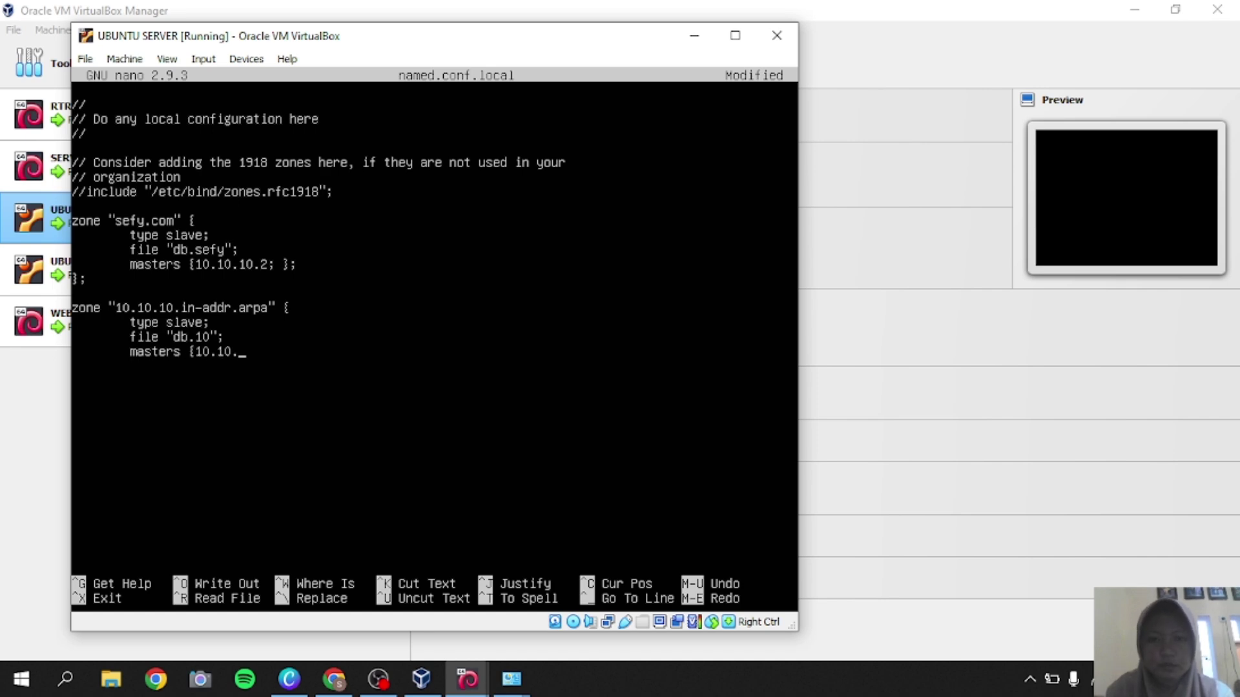
{"action": "type", "text": "10.2"}
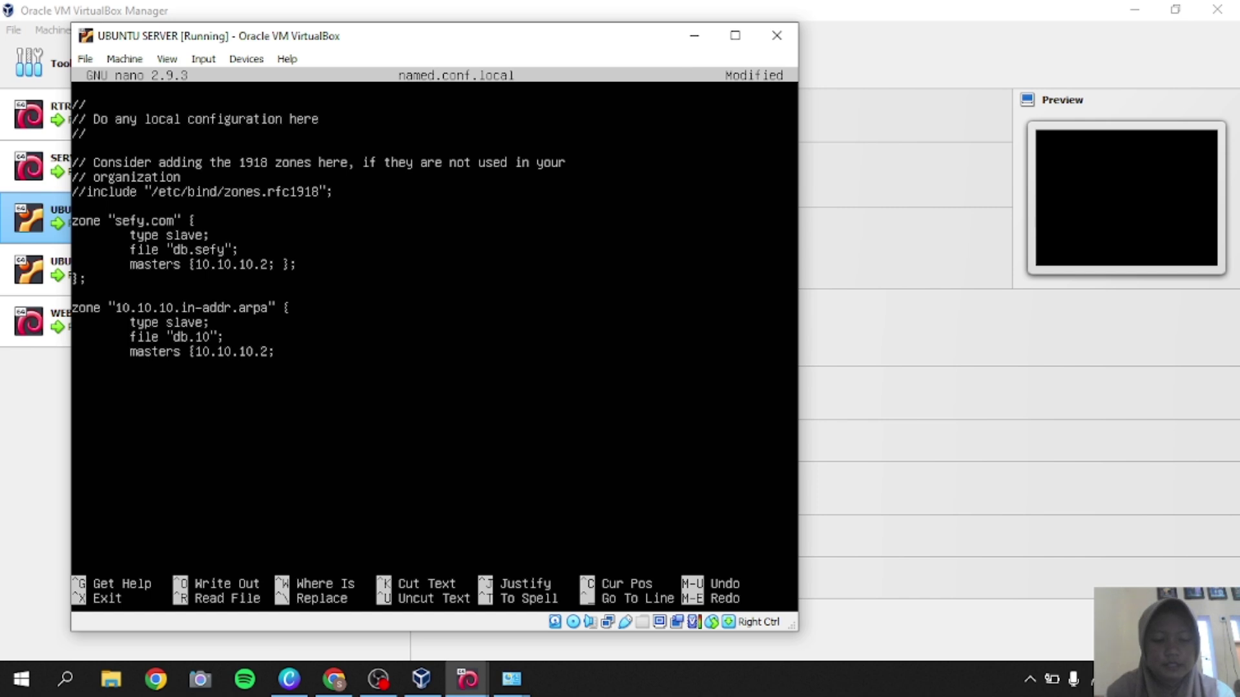
{"action": "type", "text": "; };"}
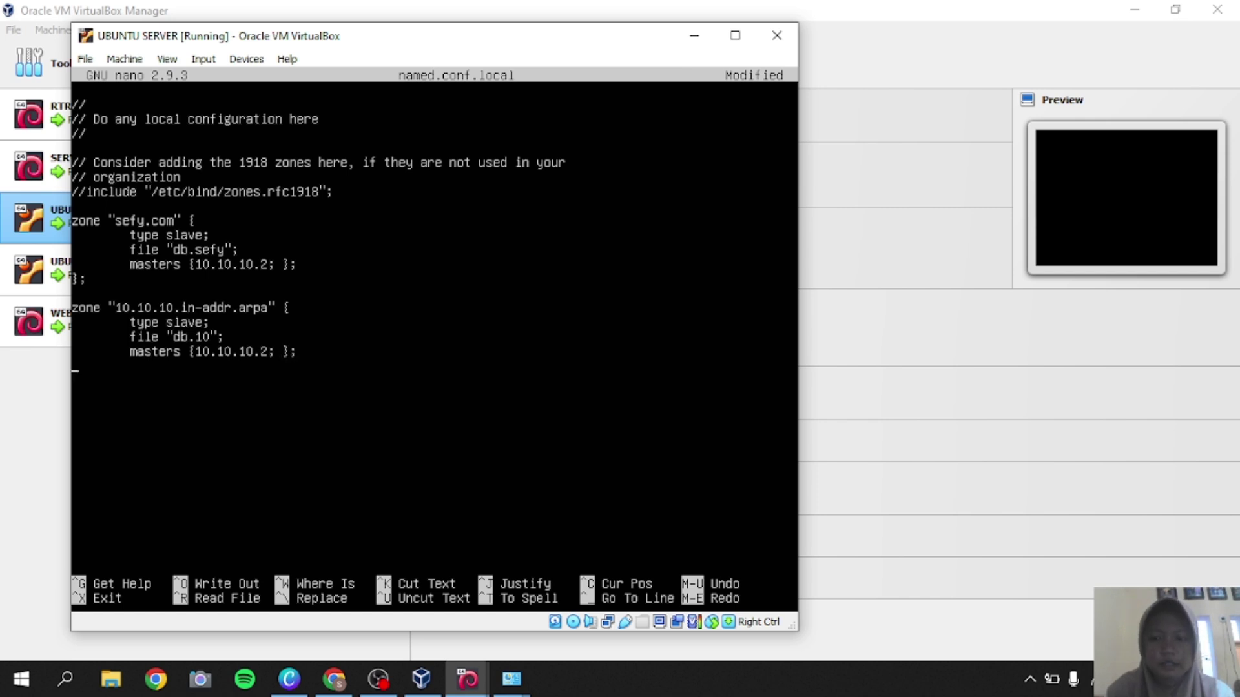
{"action": "key", "text": "Return"}
{"action": "type", "text": "}"}
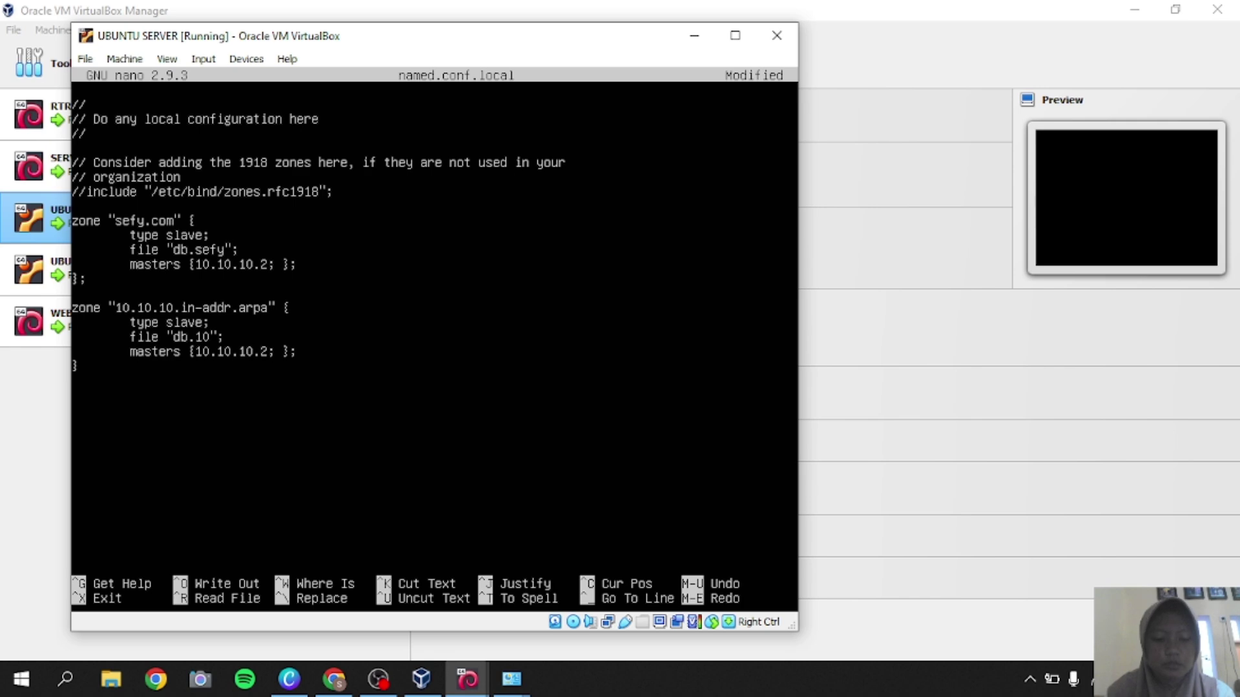
{"action": "type", "text": ";"}
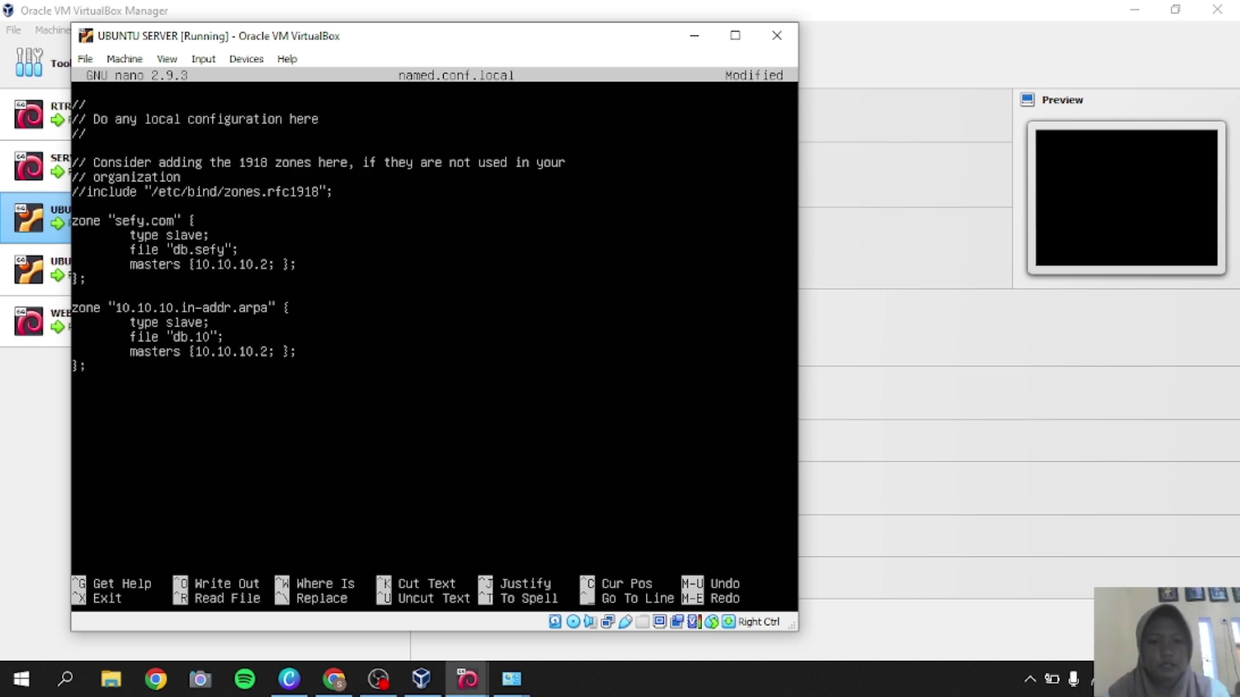
- Save named.conf.local under its existing name and exit nano
{"action": "key", "text": "ctrl+x"}
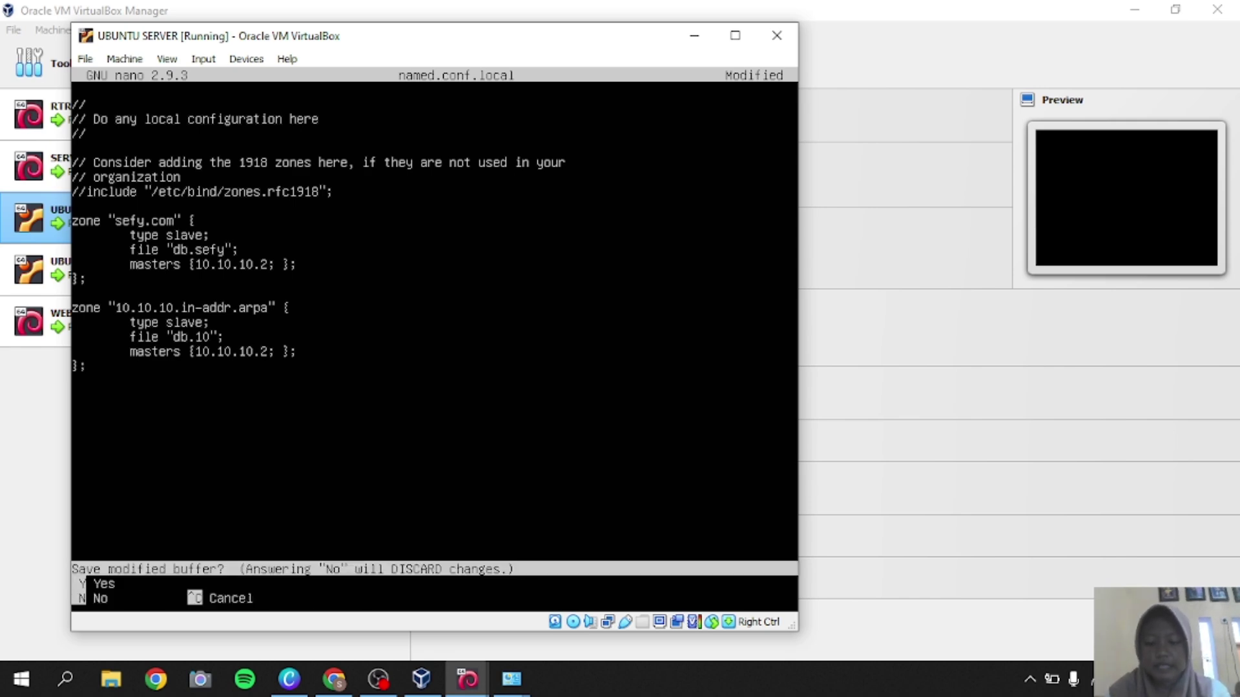
{"action": "key", "text": "y"}
{"action": "key", "text": "Return"}
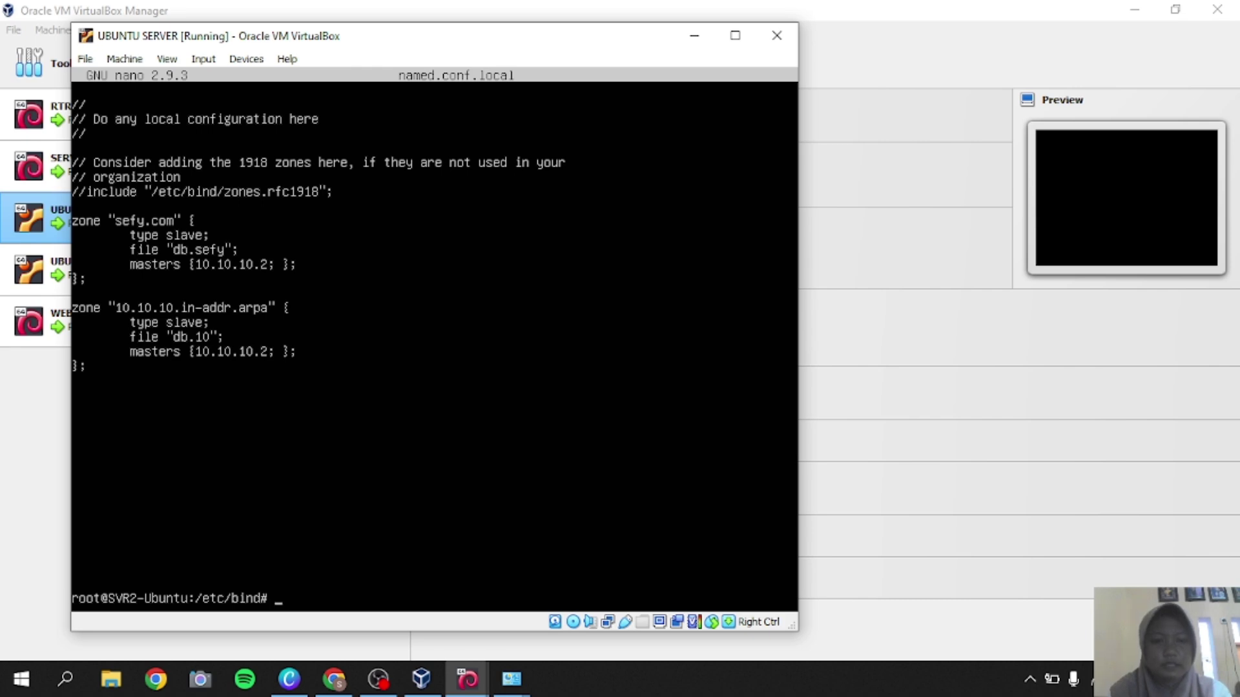
- Check the BIND configuration syntax on the Ubuntu server with sudo named-checkconf
{"action": "type", "text": "sudo"}
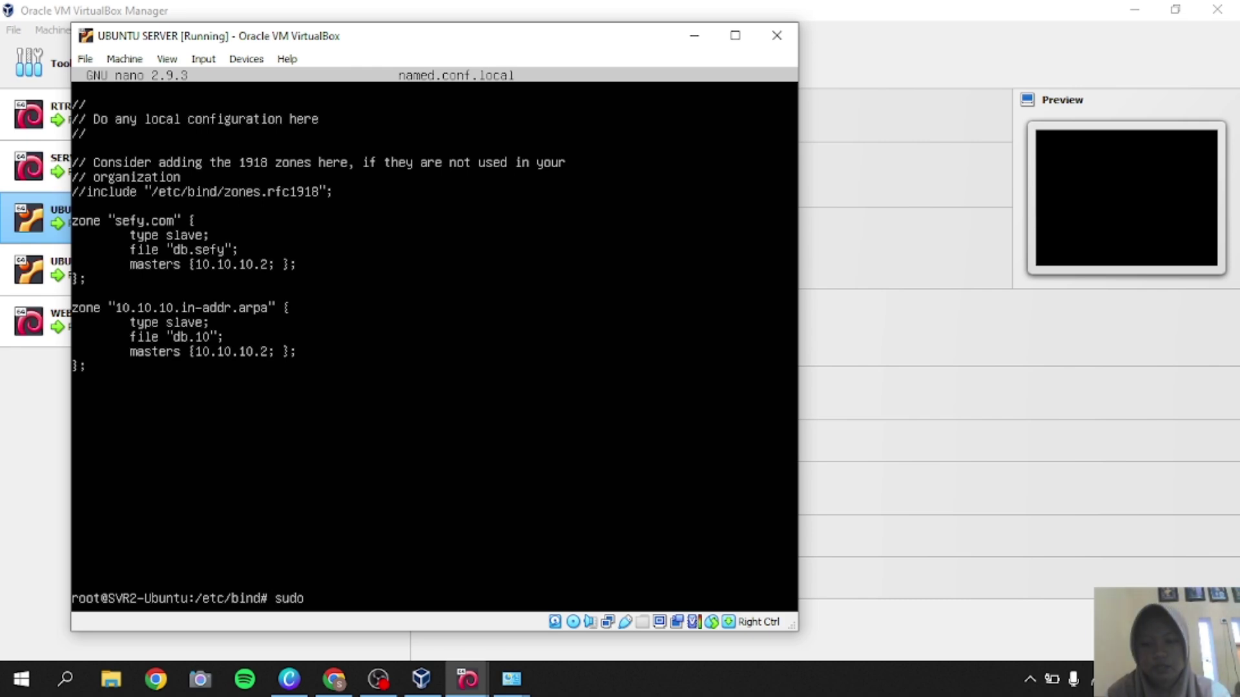
{"action": "type", "text": " named"}
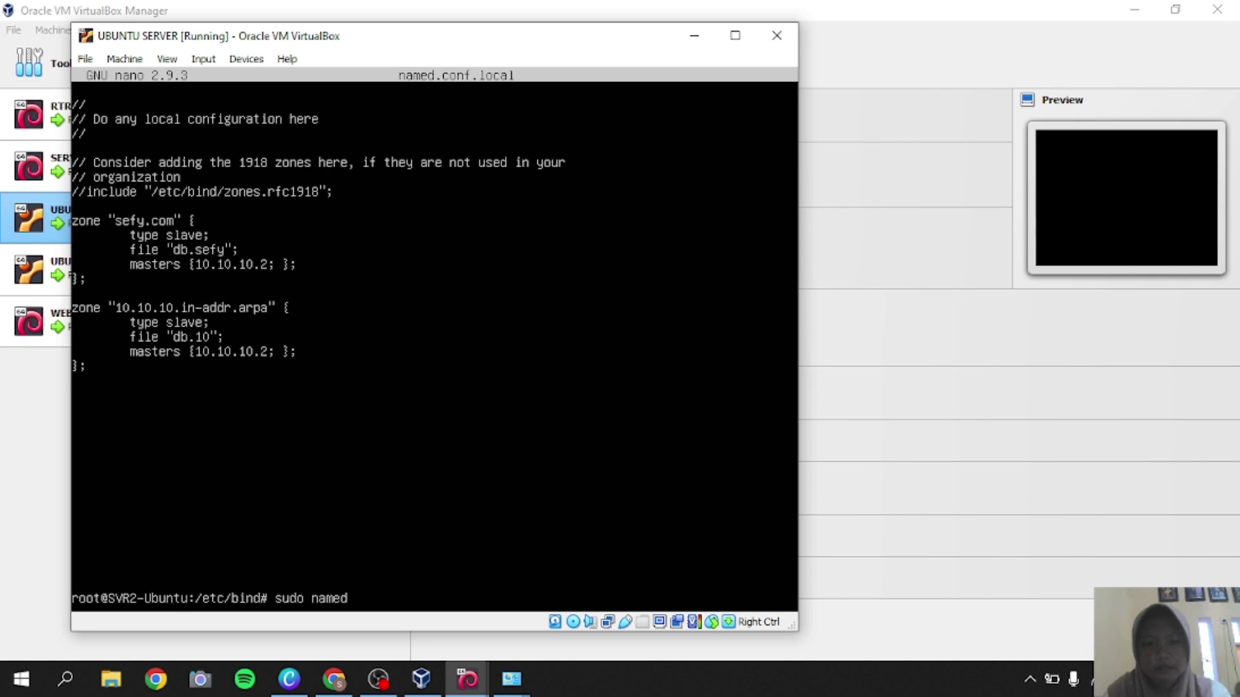
{"action": "type", "text": "-"}
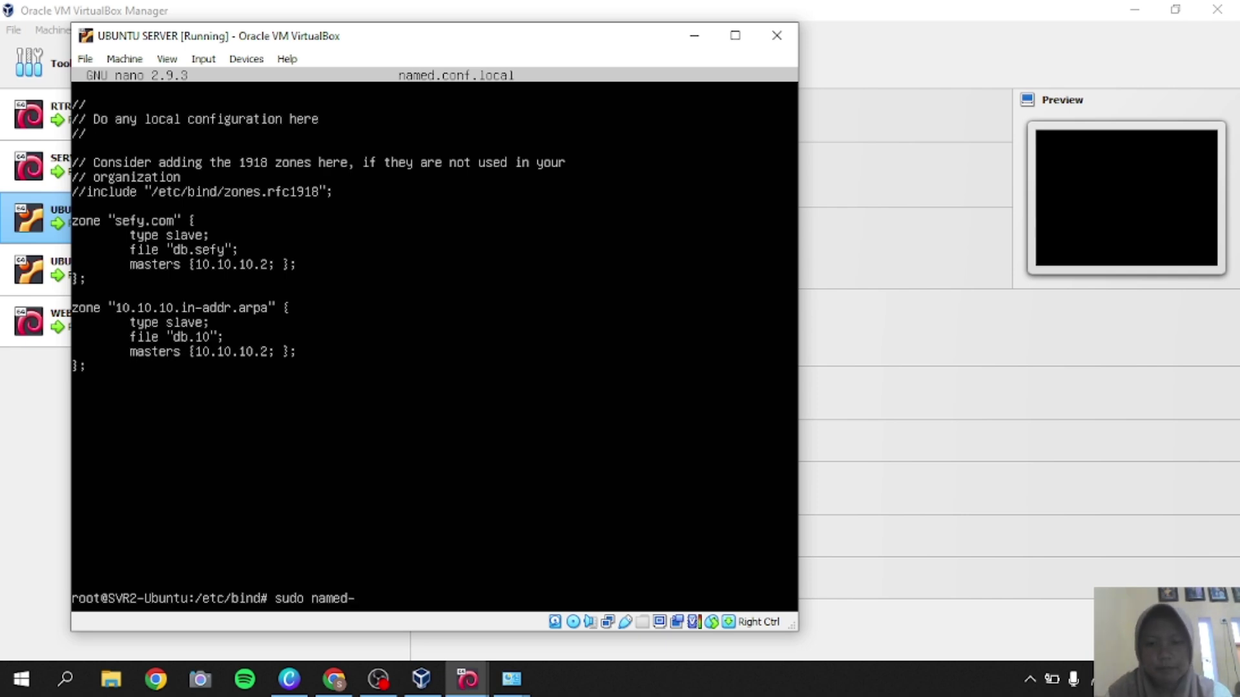
{"action": "type", "text": "chec"}
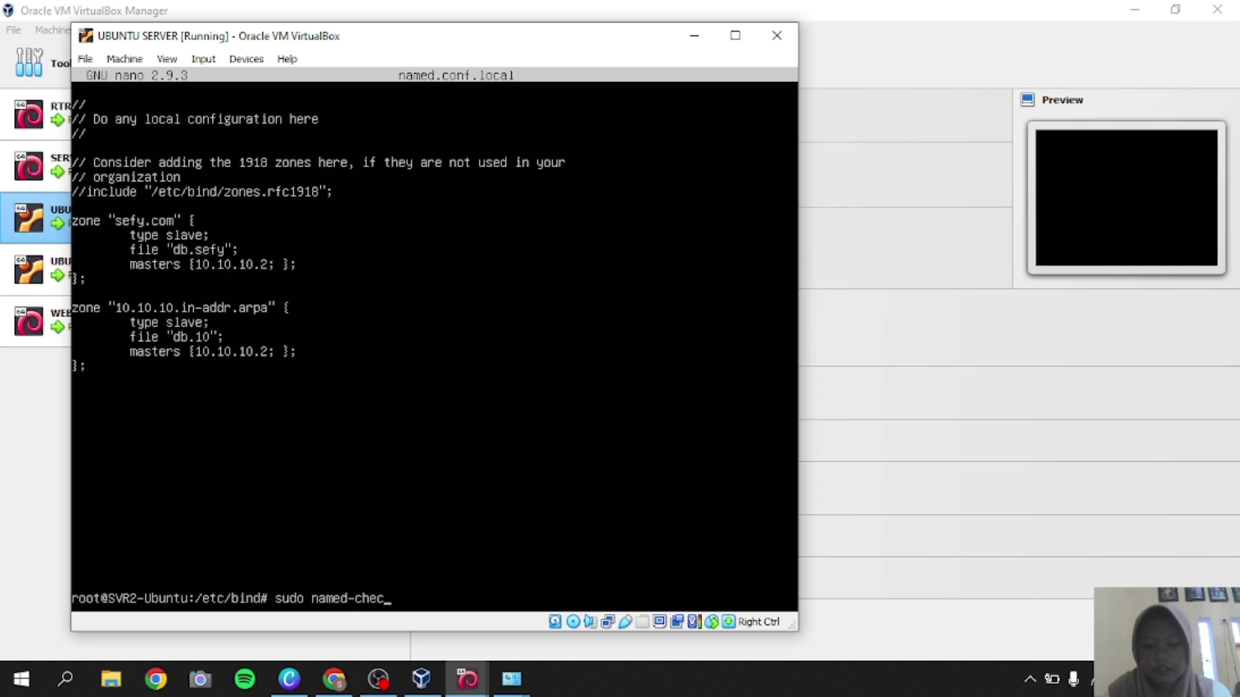
{"action": "type", "text": "kconf"}
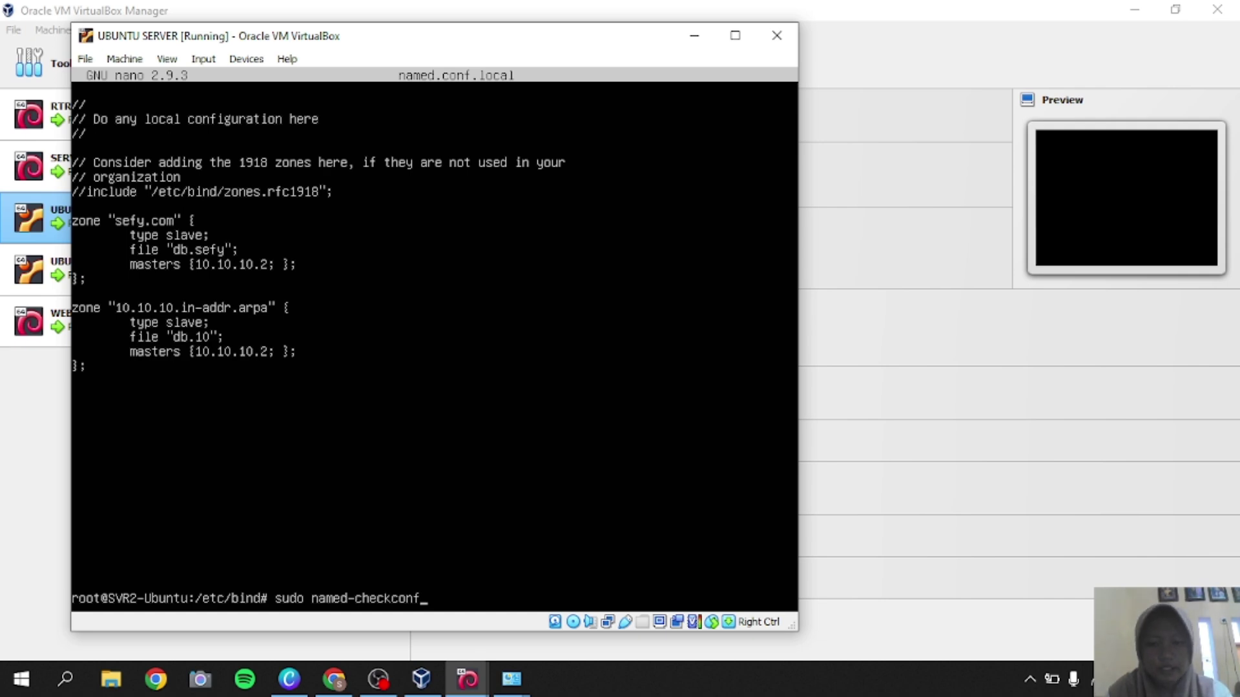
{"action": "key", "text": "Return"}
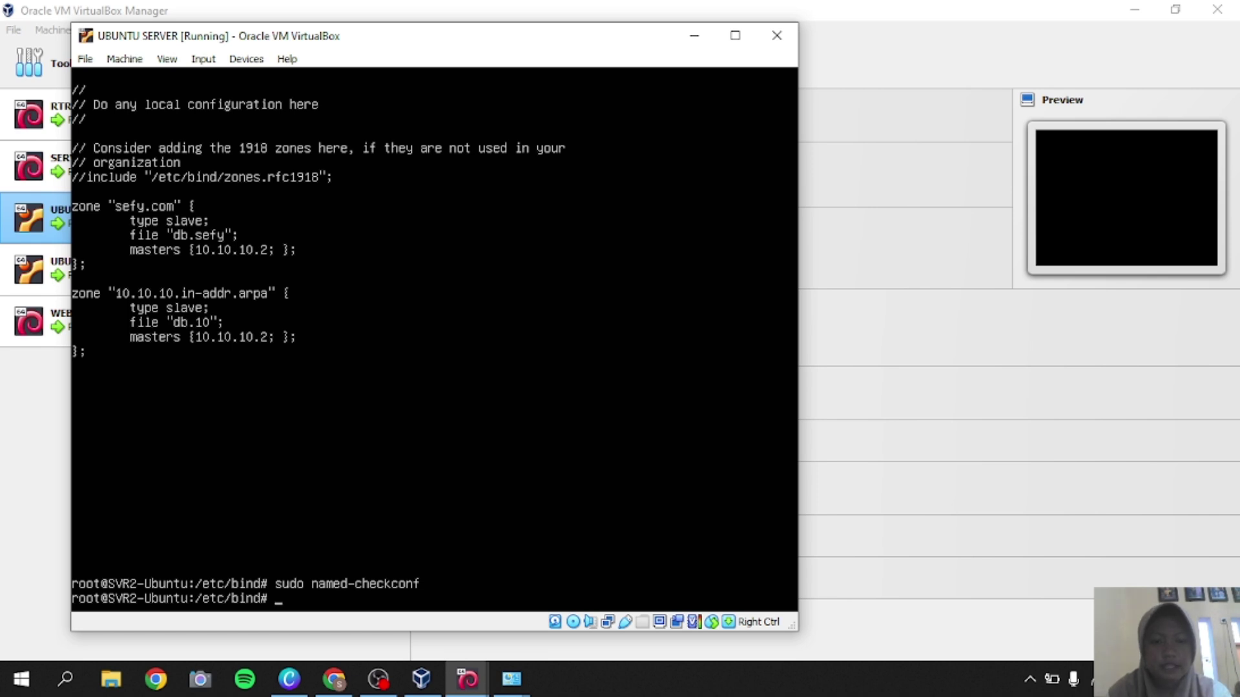
- List the contents of /var/cache/bind on the Ubuntu server
{"action": "type", "text": "ls /a"}
{"action": "key", "text": "BackSpace"}
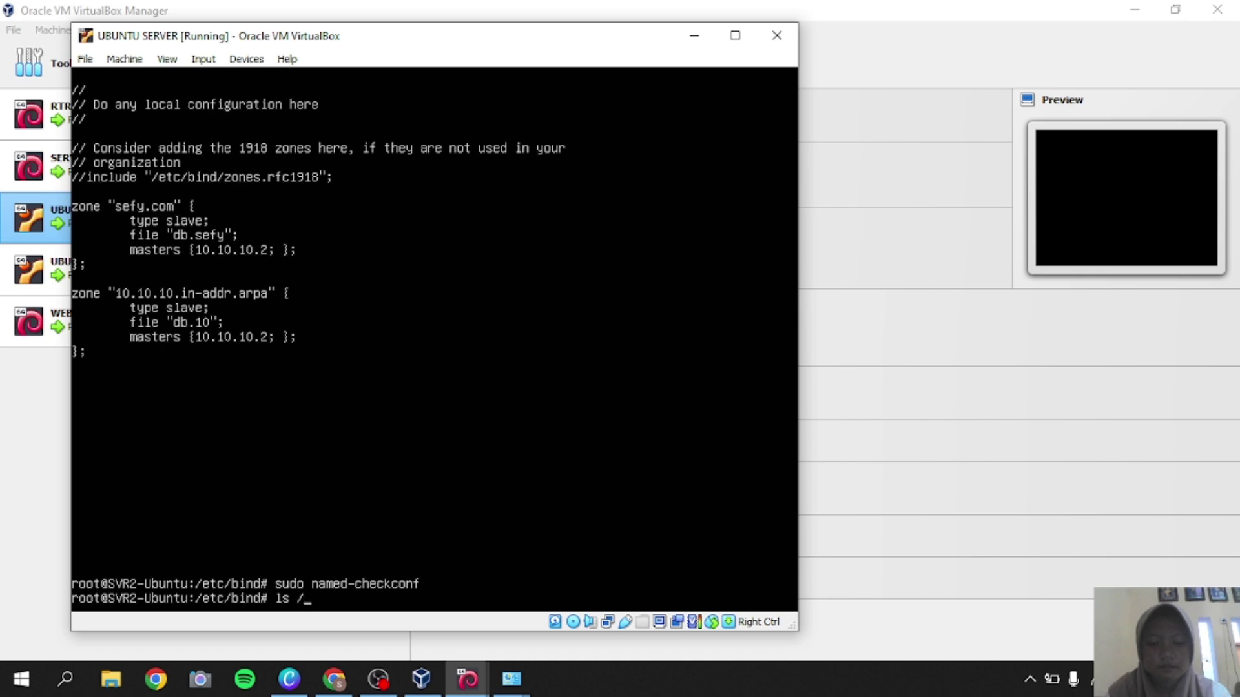
{"action": "type", "text": "var"}
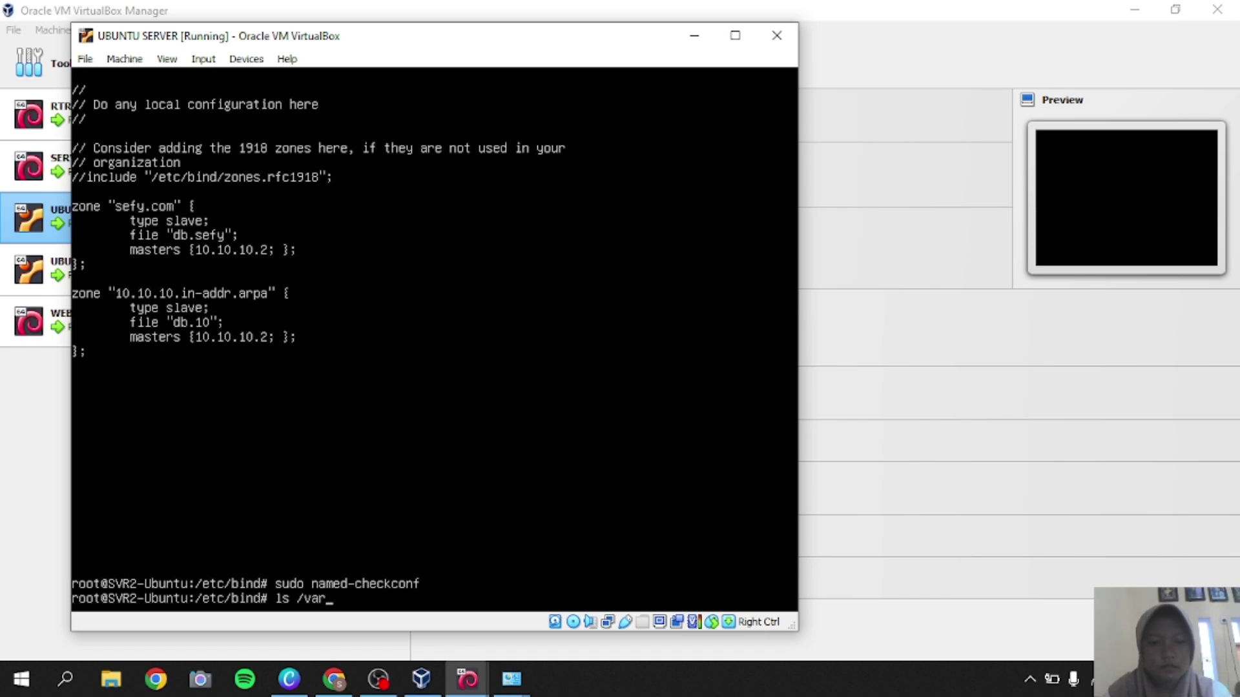
{"action": "type", "text": "/a"}
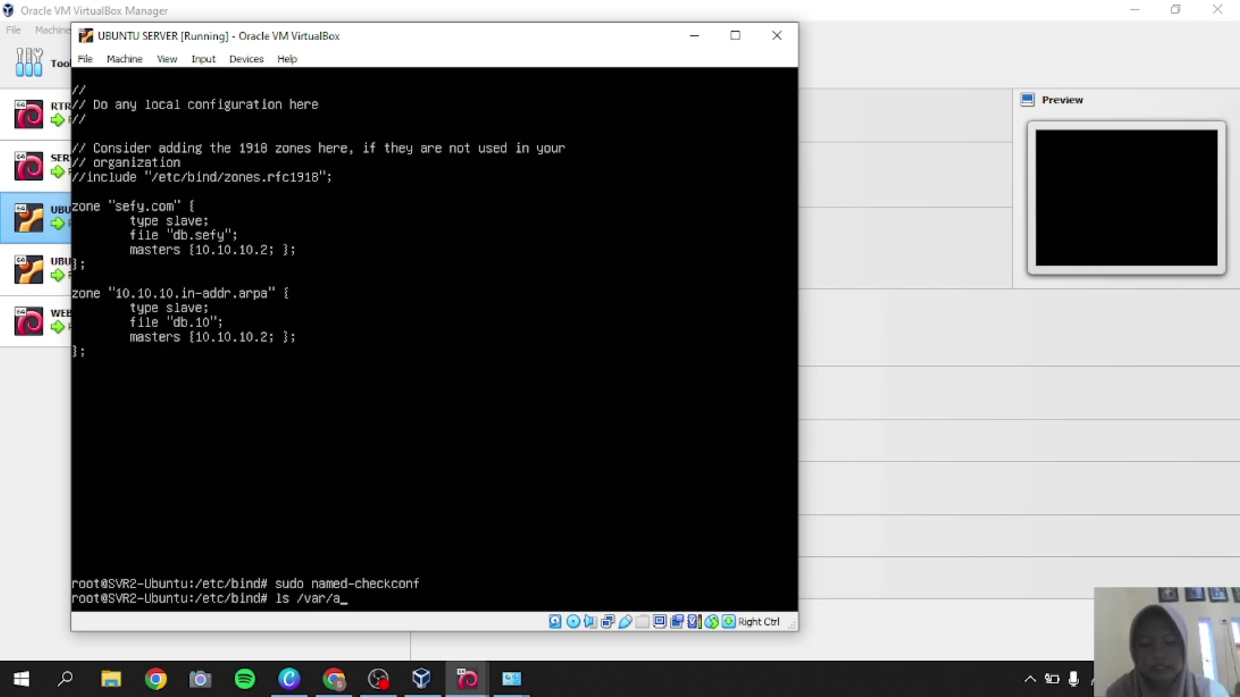
{"action": "key", "text": "BackSpace"}
{"action": "type", "text": "cache"}
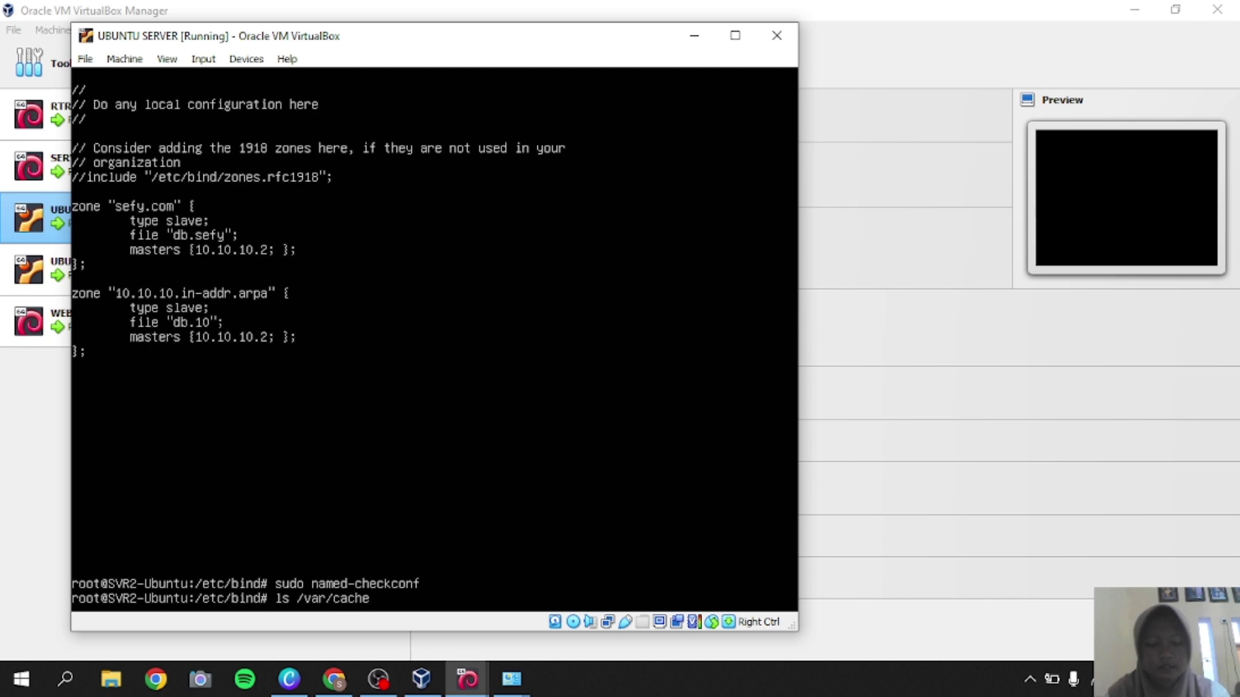
{"action": "type", "text": "/bind"}
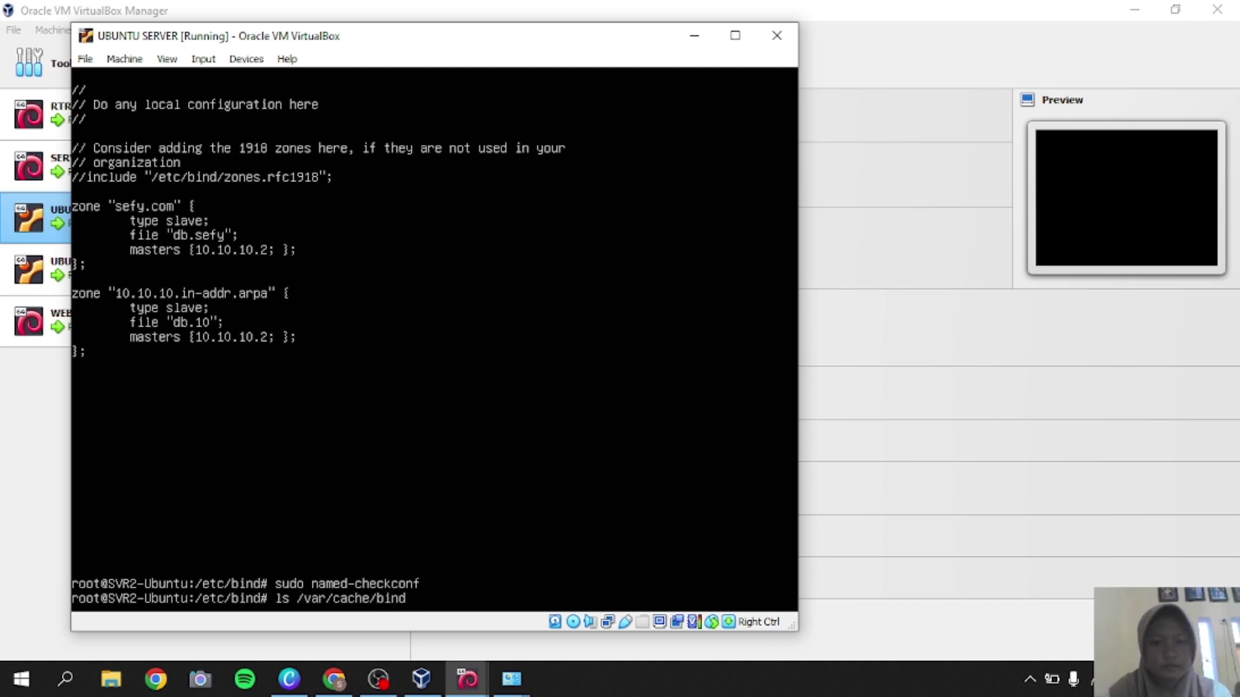
{"action": "key", "text": "Return"}
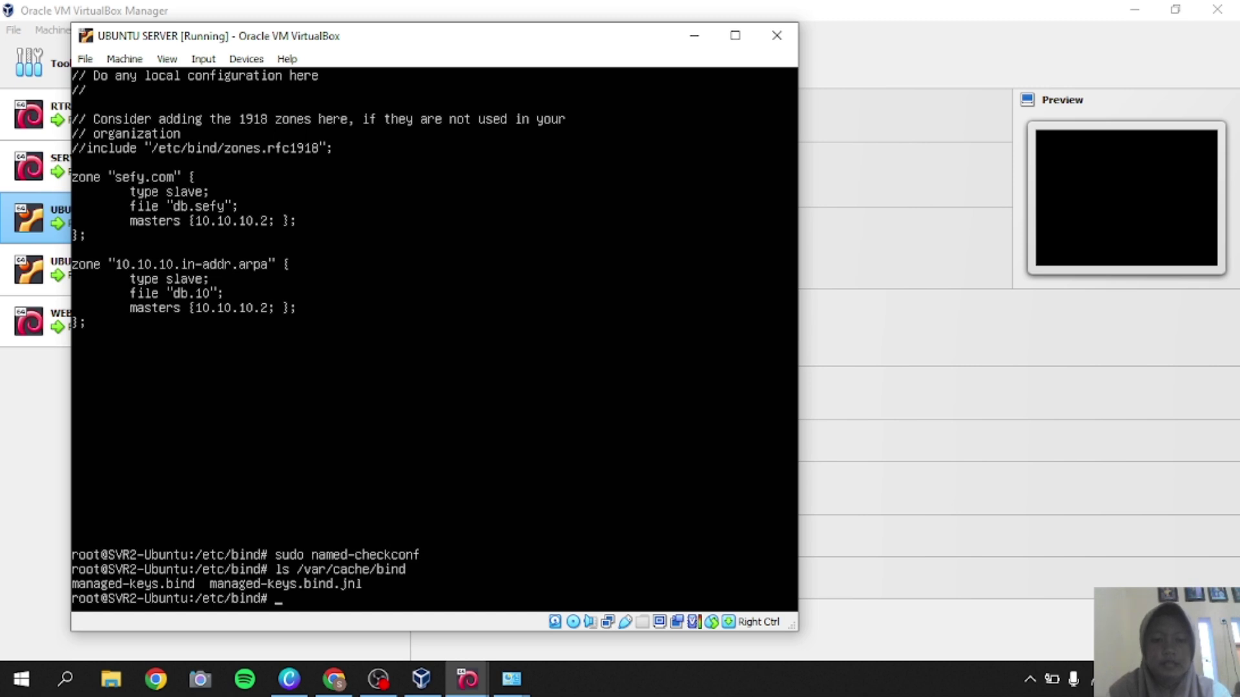
- Restart the bind9 service on the Ubuntu server with systemctl
{"action": "type", "text": "system"}
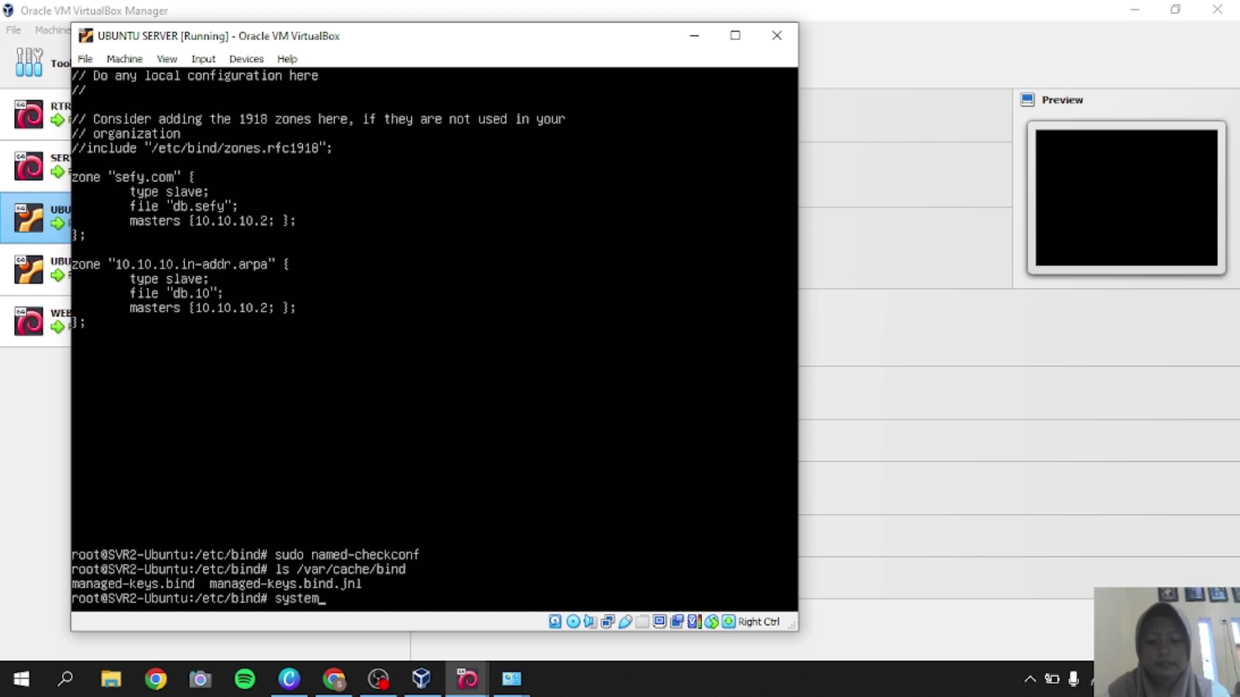
{"action": "type", "text": "ctl res"}
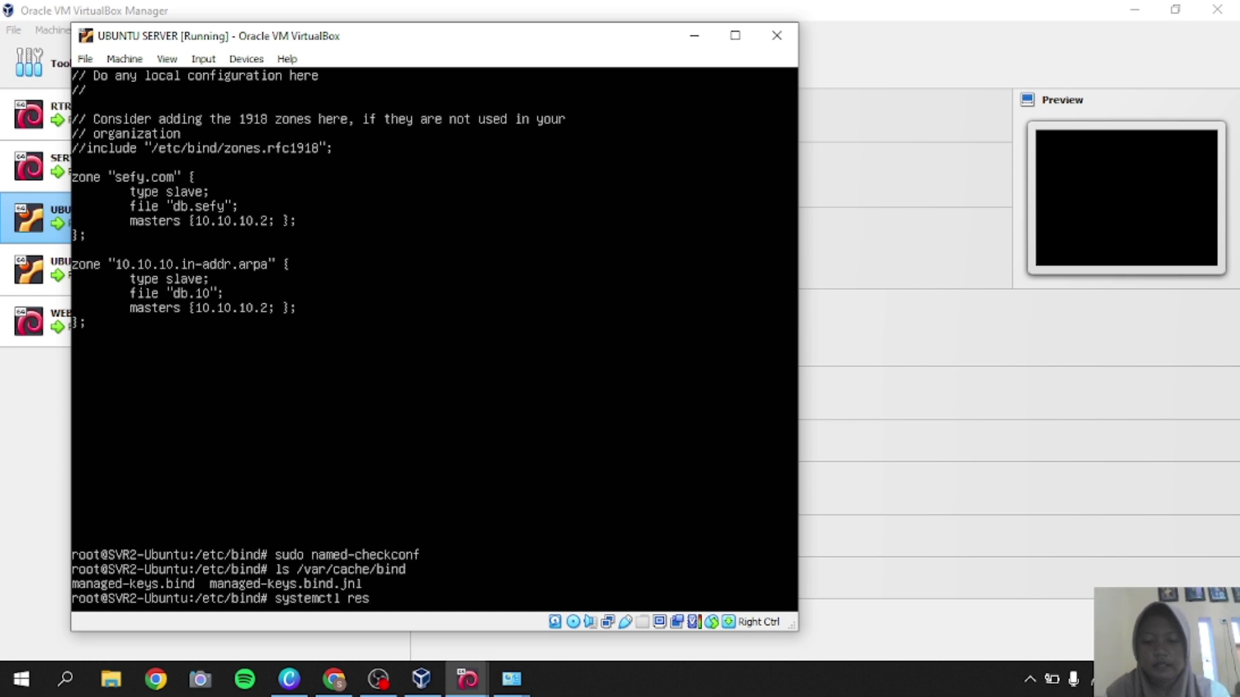
{"action": "type", "text": "tart bin"}
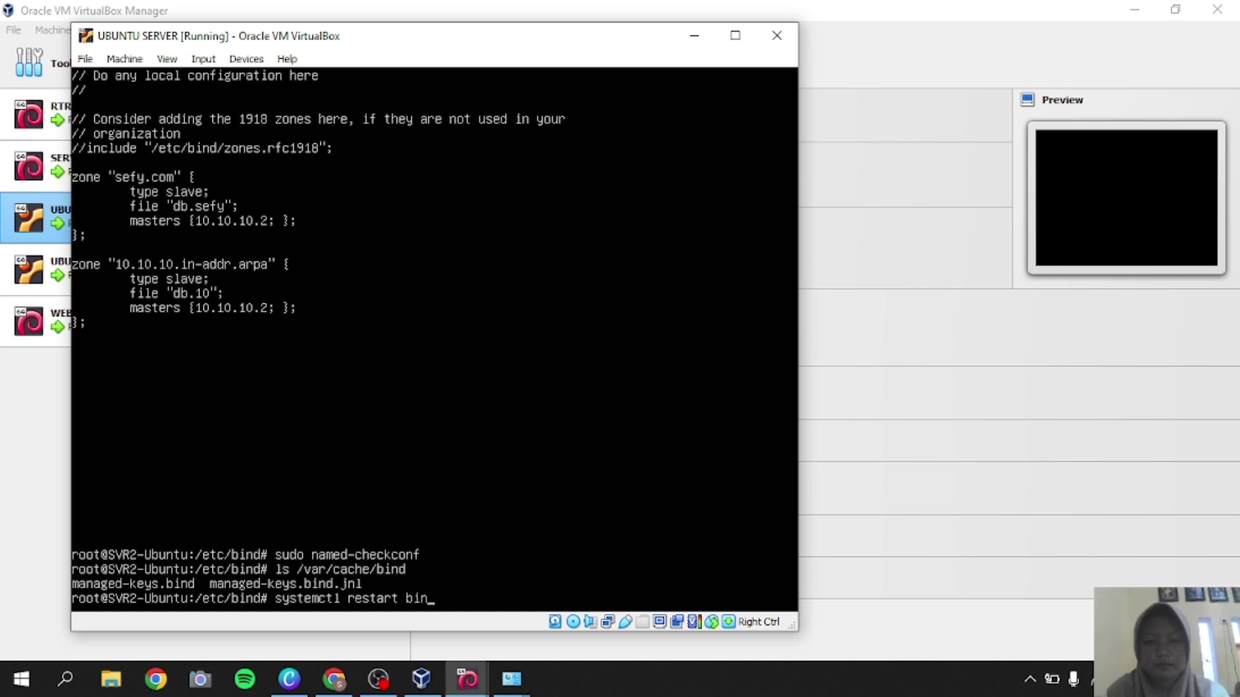
{"action": "type", "text": "d9"}
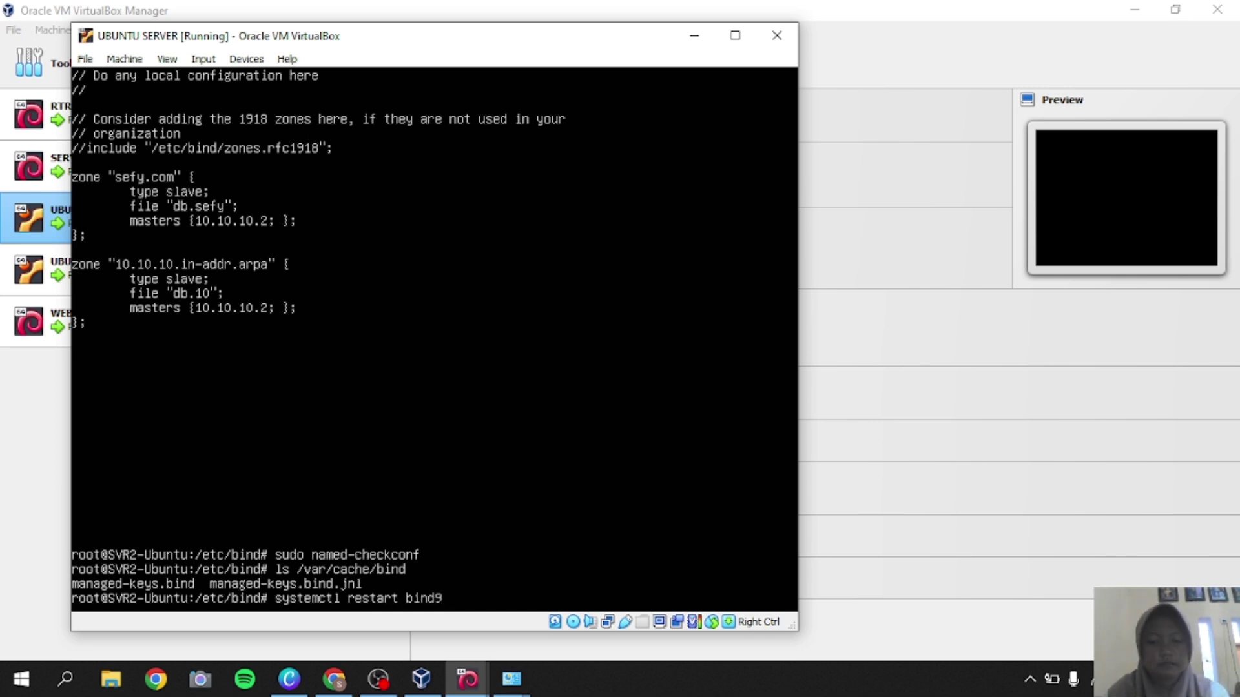
{"action": "key", "text": "Return"}
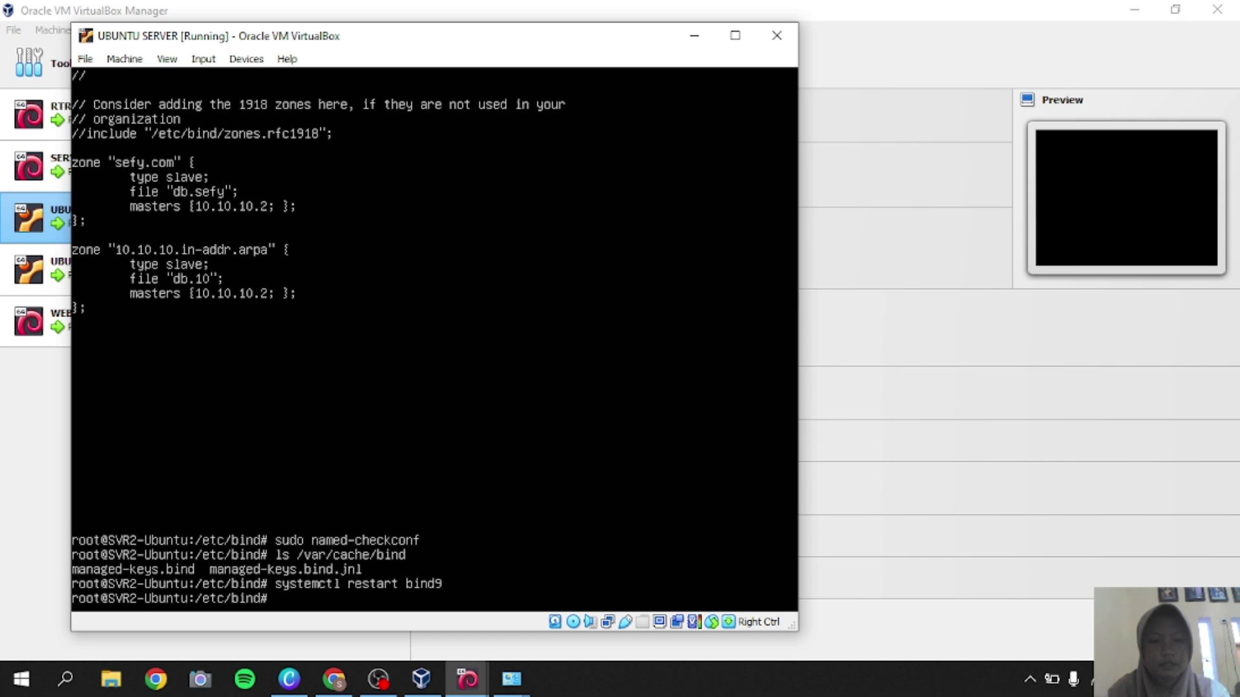
- List /var/cache/bind again to check for the transferred zone files after the service restart
{"action": "key", "text": "Up"}
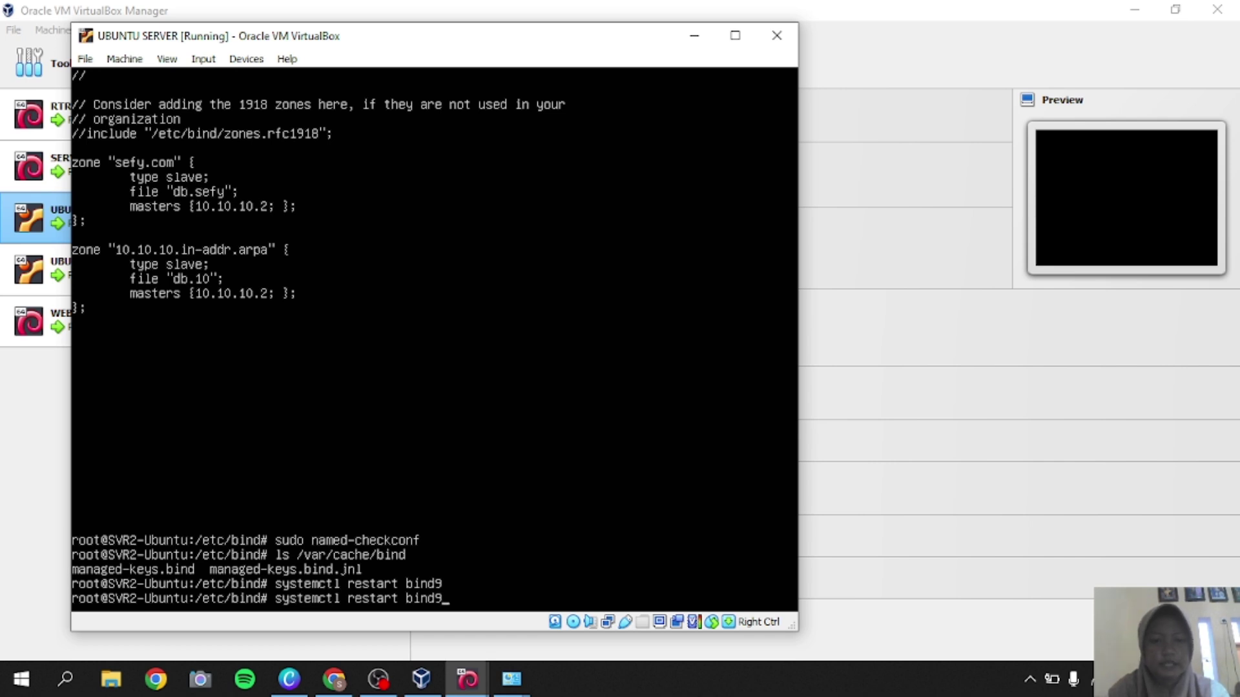
{"action": "key", "text": "Up"}
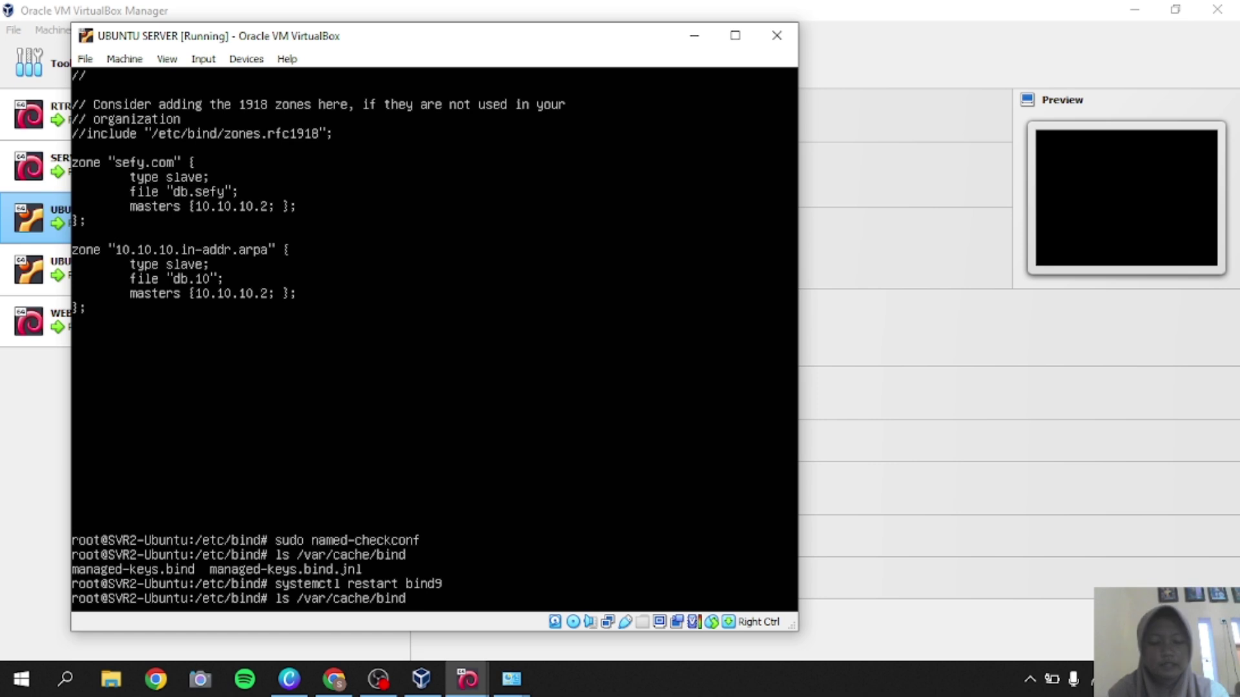
{"action": "key", "text": "Return"}
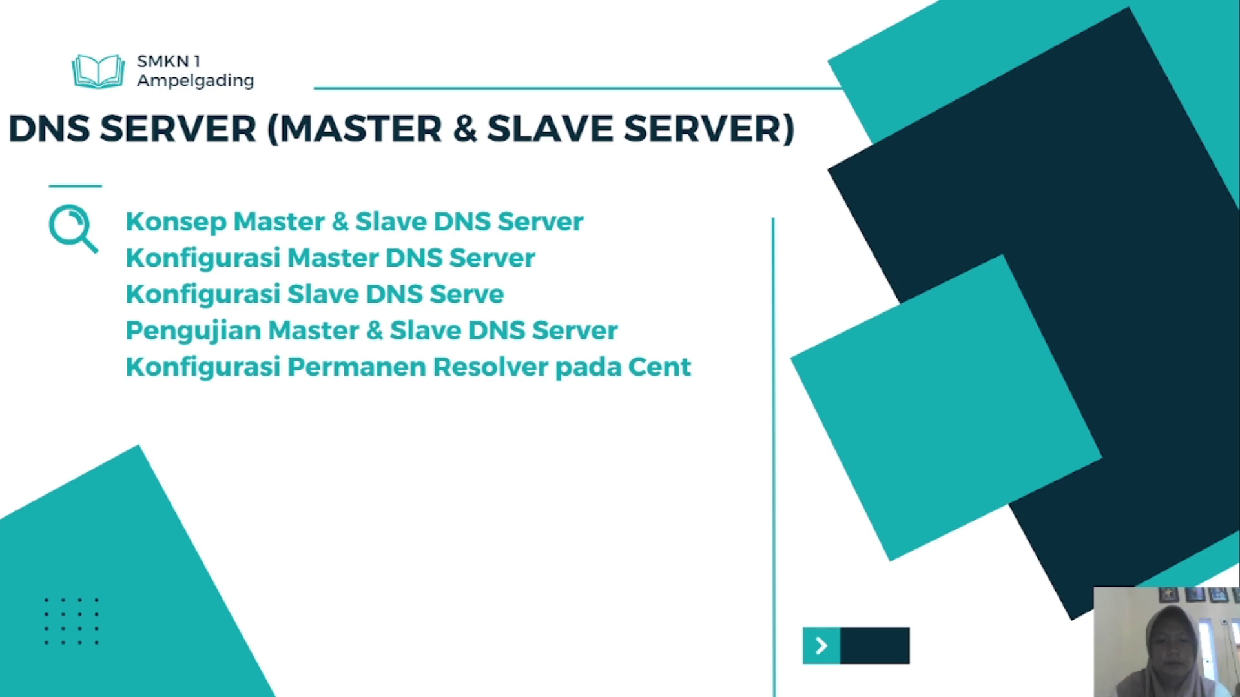
- Switch to the UBUNTU DESKTOP machine and open /etc/resolv.conf in nano with sudo
{"action": "mouse_move", "coordinate": [1047, 671]}
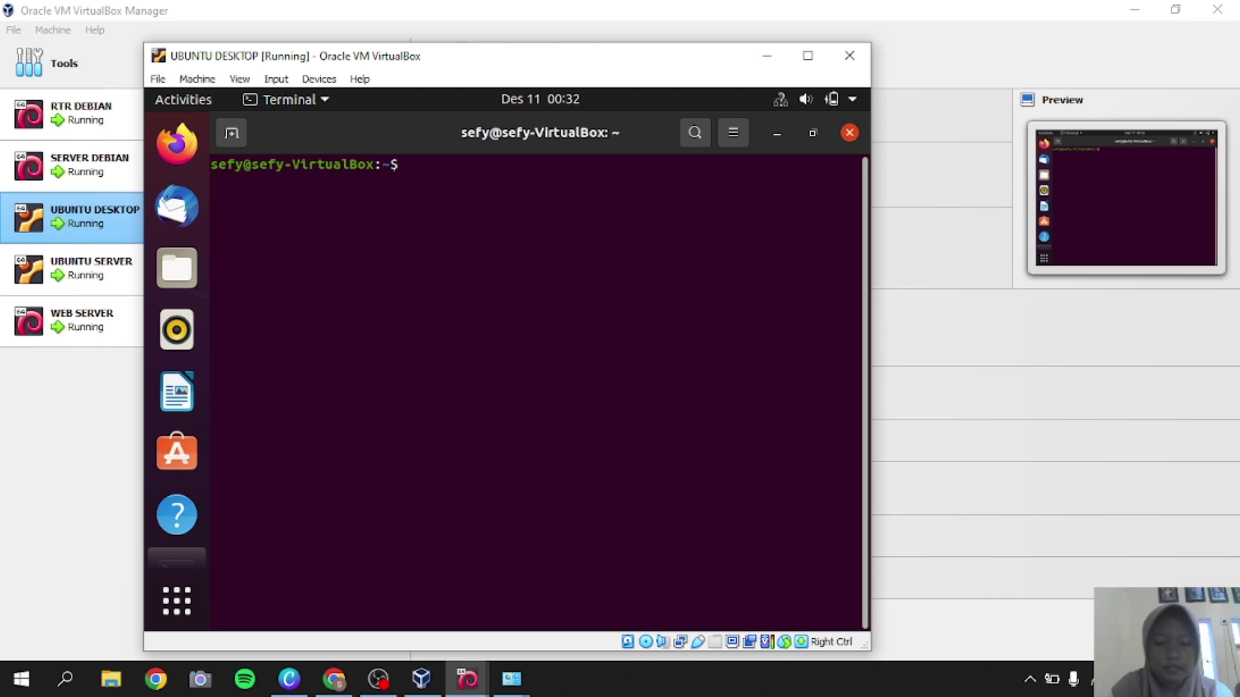
{"action": "type", "text": "sudo nano"}
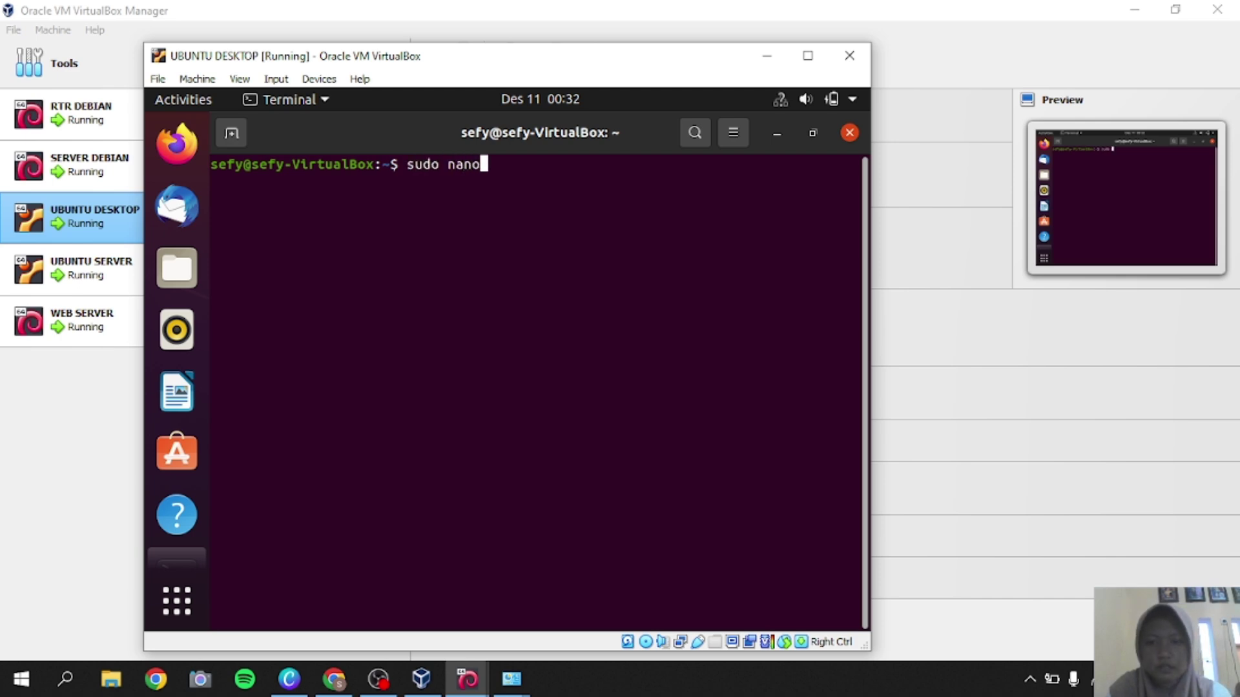
{"action": "type", "text": " /etc"}
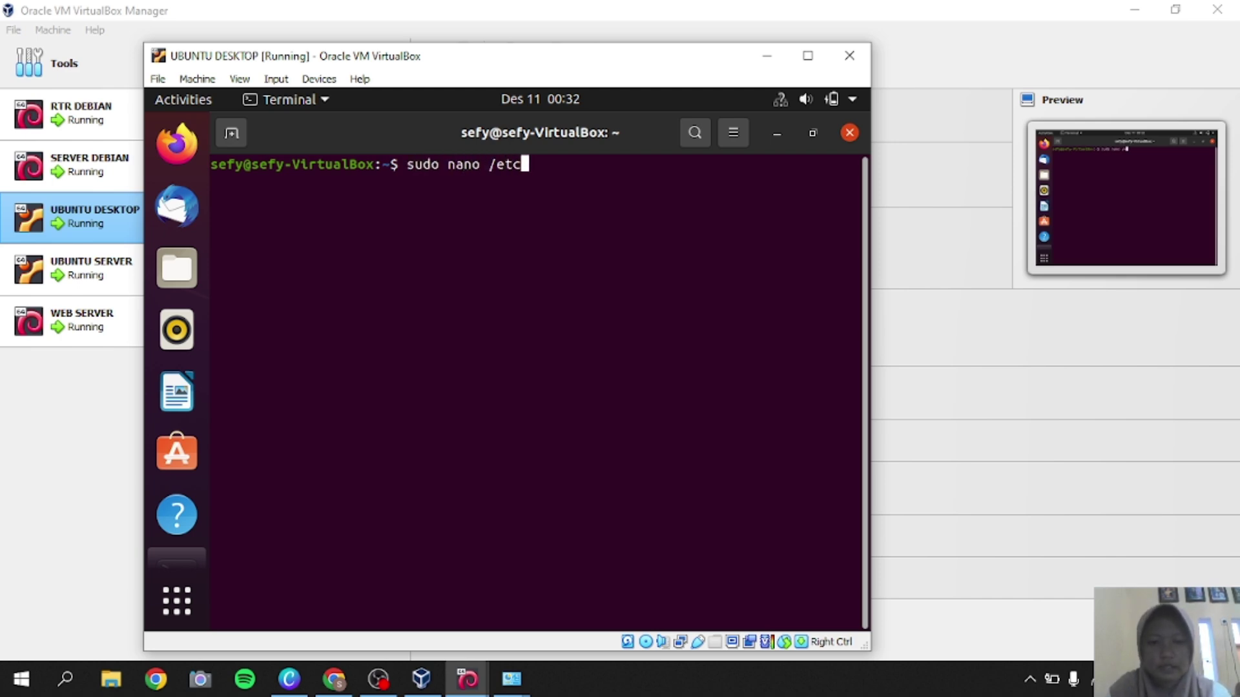
{"action": "type", "text": "/re"}
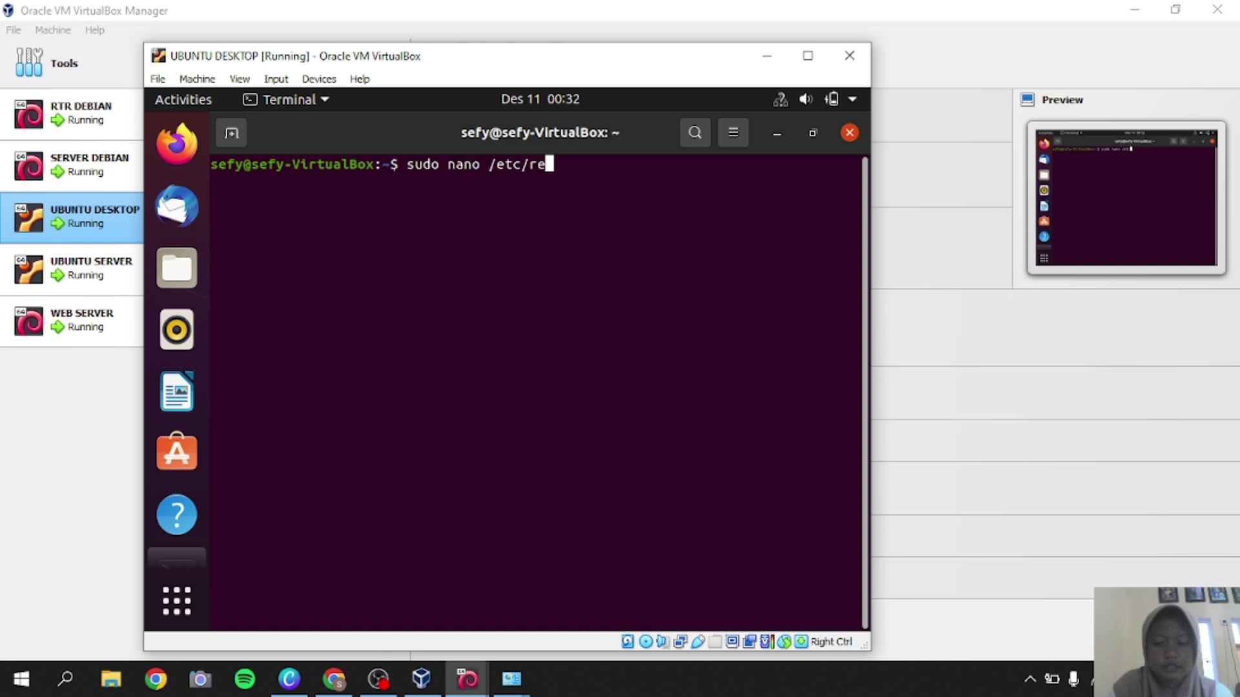
{"action": "type", "text": "solv"}
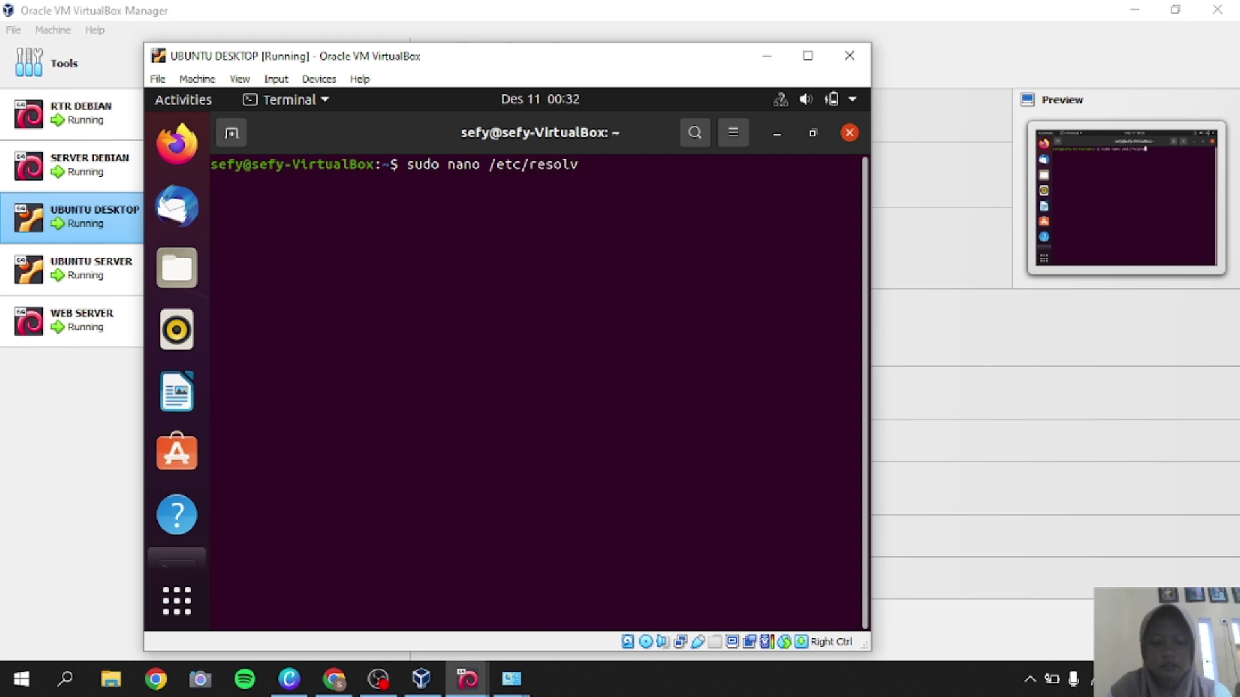
{"action": "type", "text": ".con"}
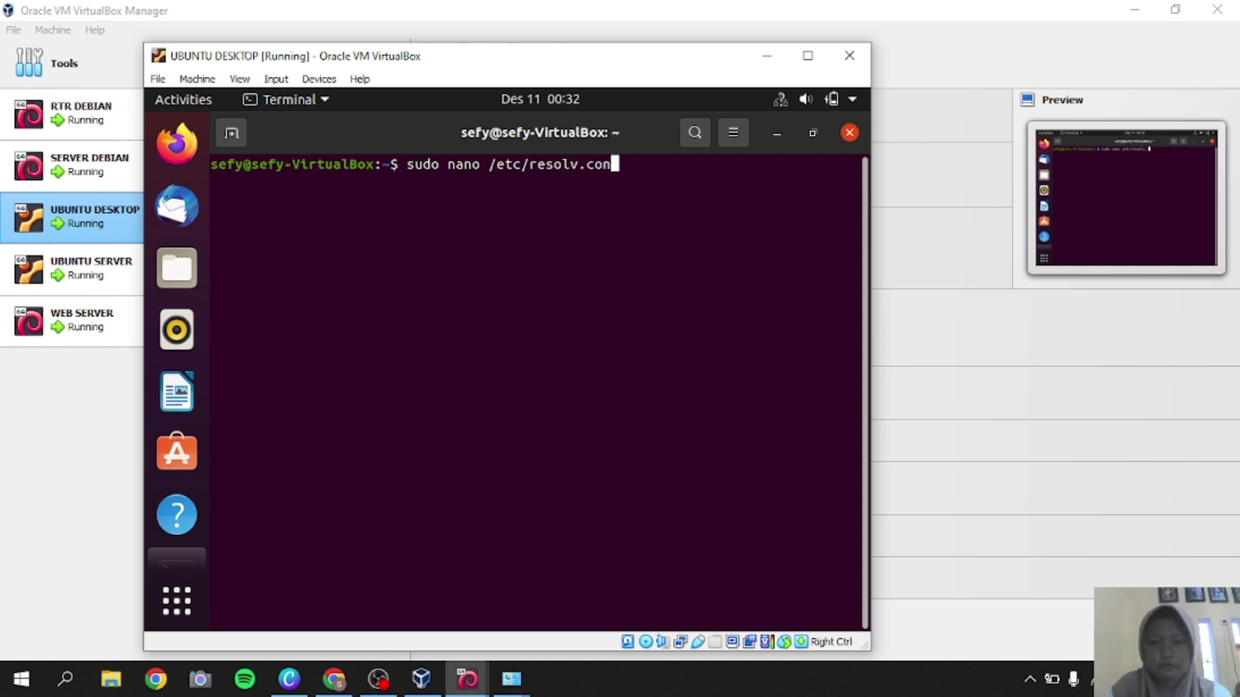
{"action": "type", "text": "f"}
{"action": "key", "text": "Return"}
{"action": "key", "text": "Return"}
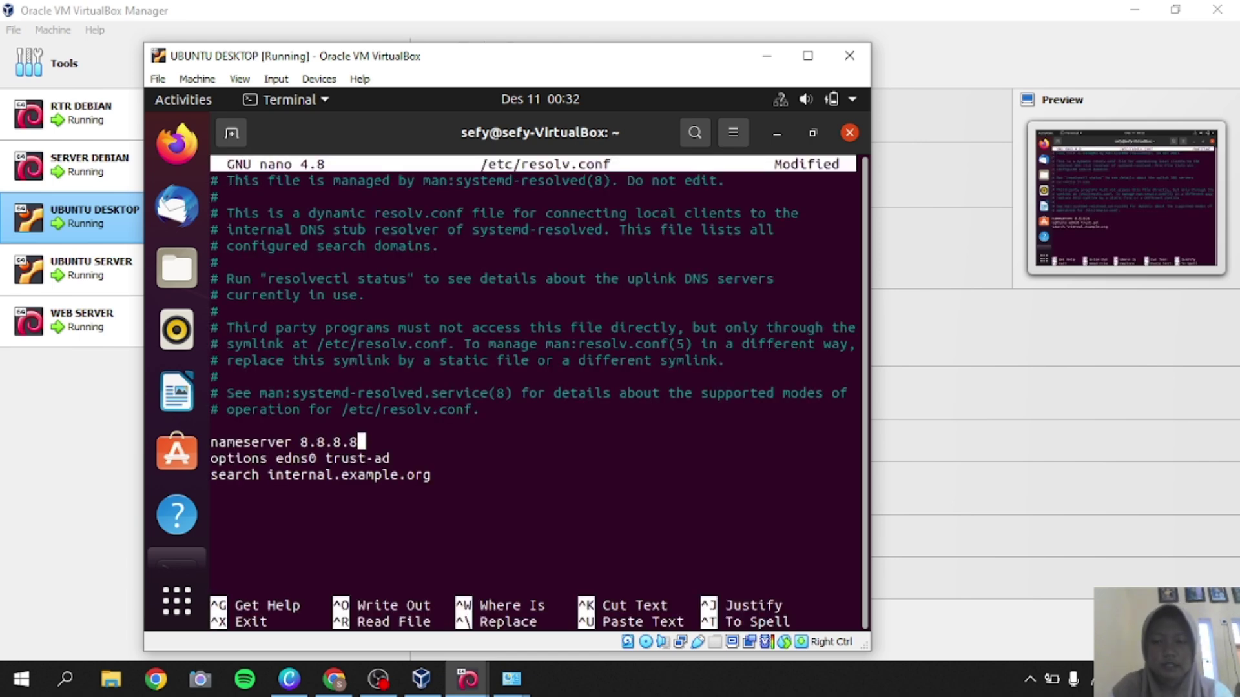
- Add nameserver lines for 10.10.10.2 and 10.10.10.3 below the 8.8.8.8 entry, and comment out the 8.8.8.8 line
{"action": "key", "text": "Return"}
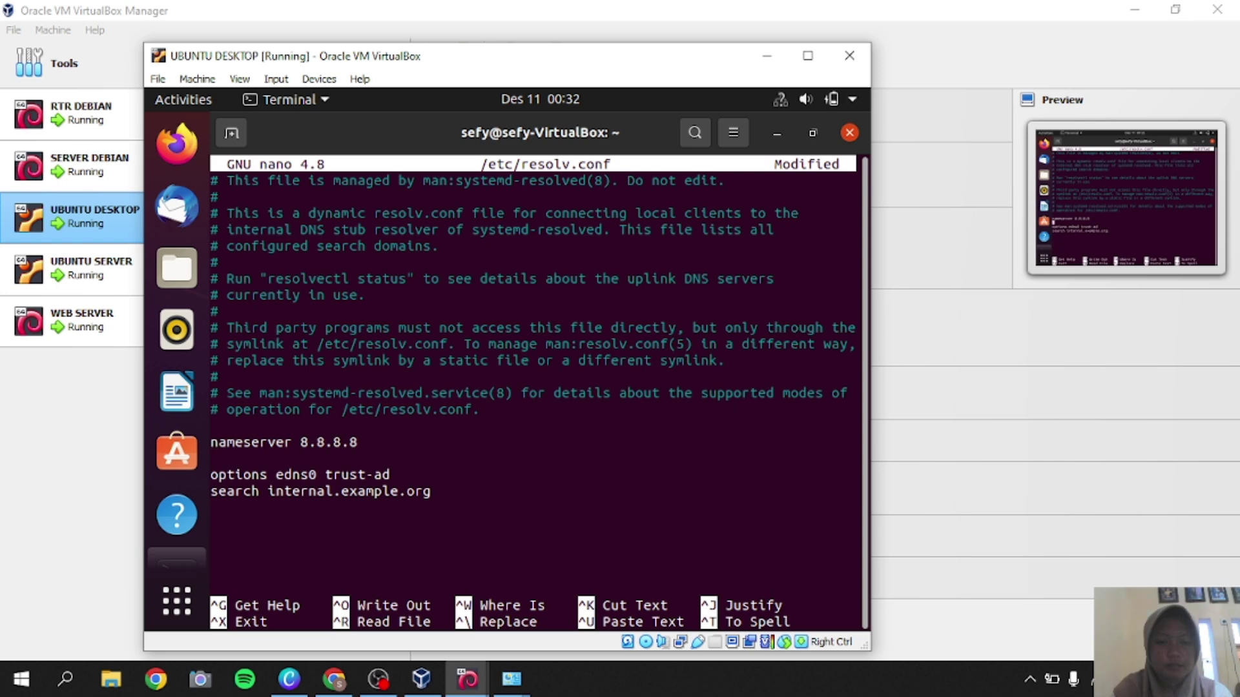
{"action": "type", "text": "name"}
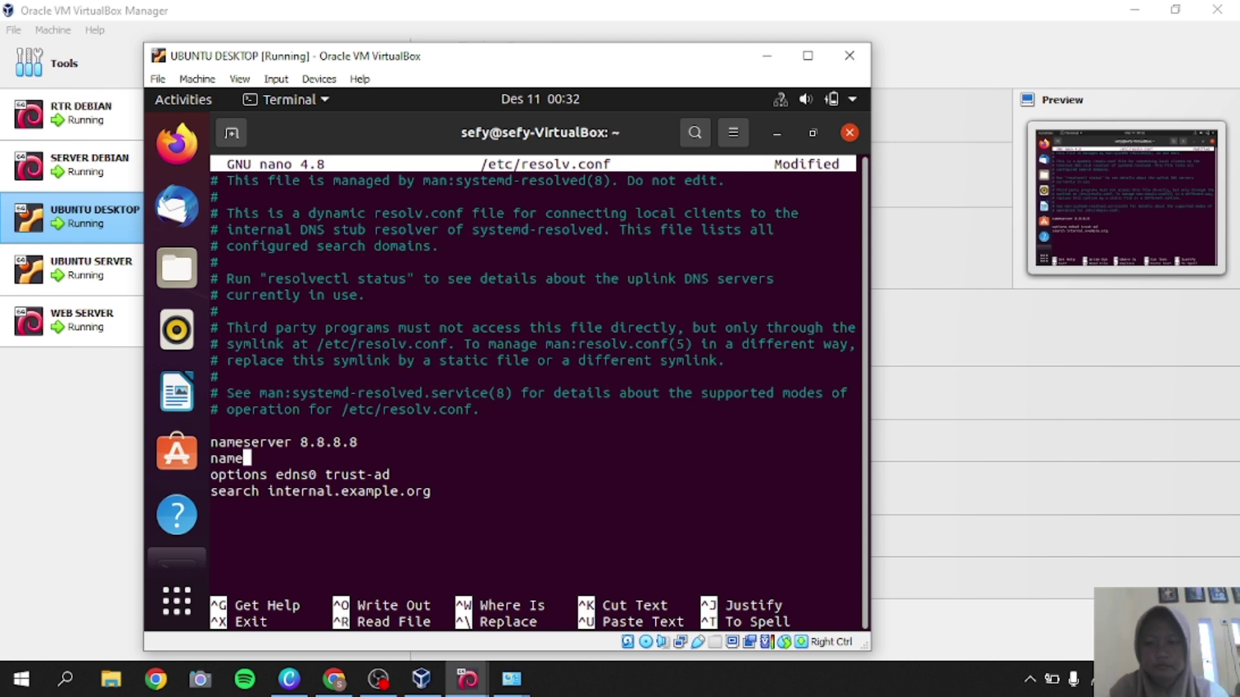
{"action": "type", "text": "serve"}
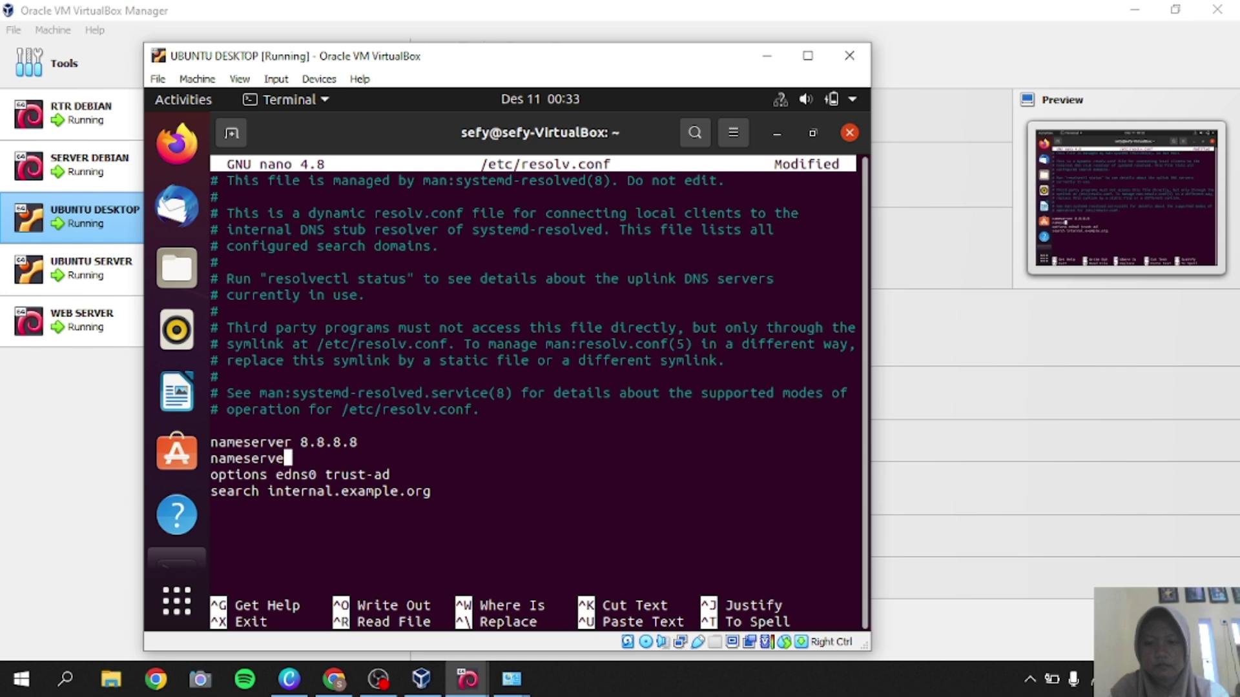
{"action": "type", "text": "r 10.10."}
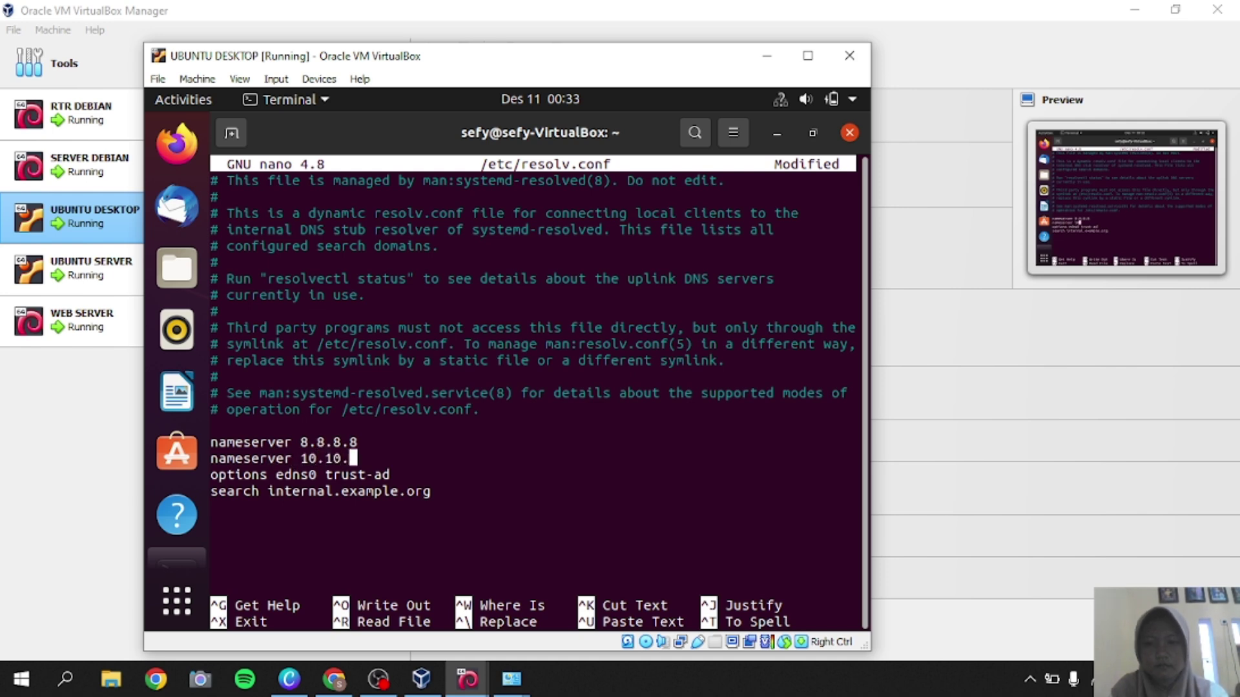
{"action": "type", "text": "10.2"}
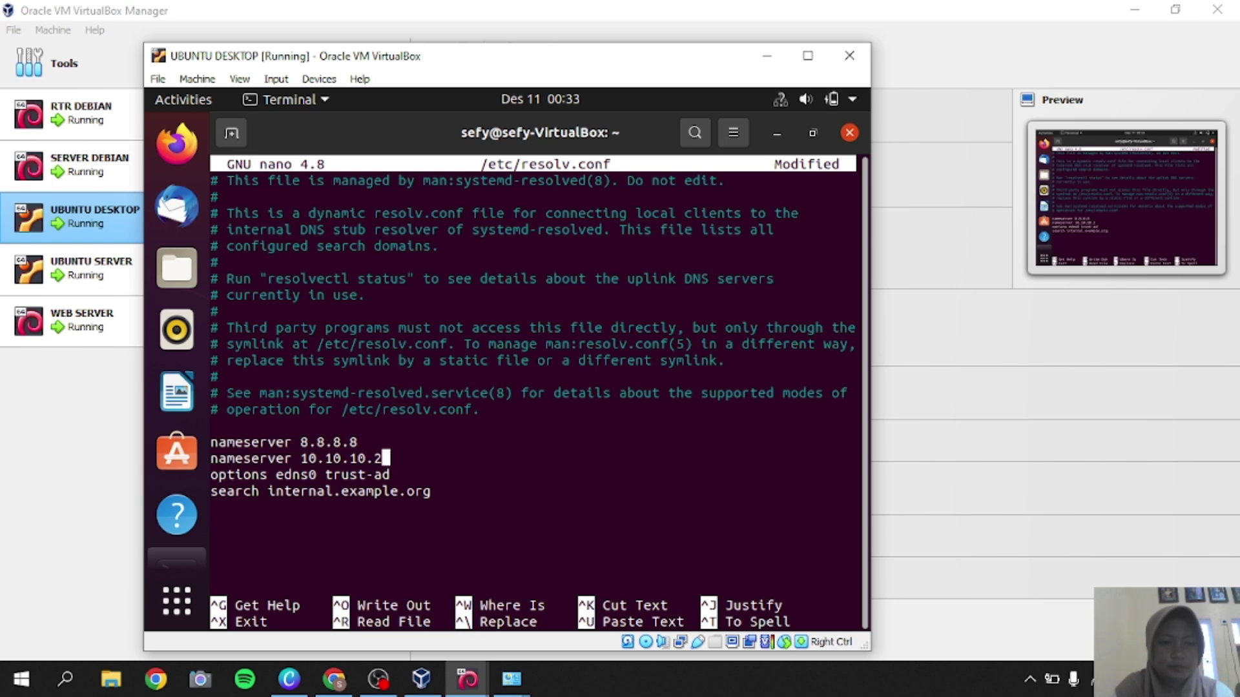
{"action": "key", "text": "Return"}
{"action": "type", "text": "nameserver 10.10.10.3"}
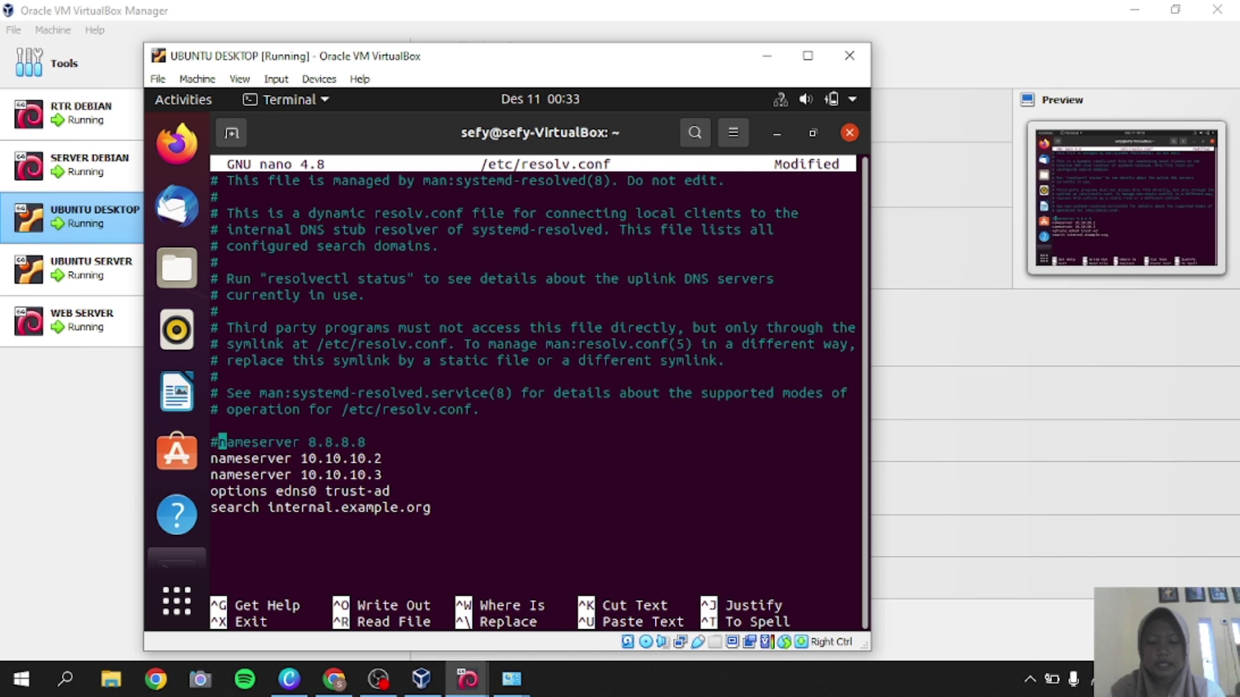
- Save resolv.conf under its existing name and exit nano
{"action": "key", "text": "ctrl+x"}
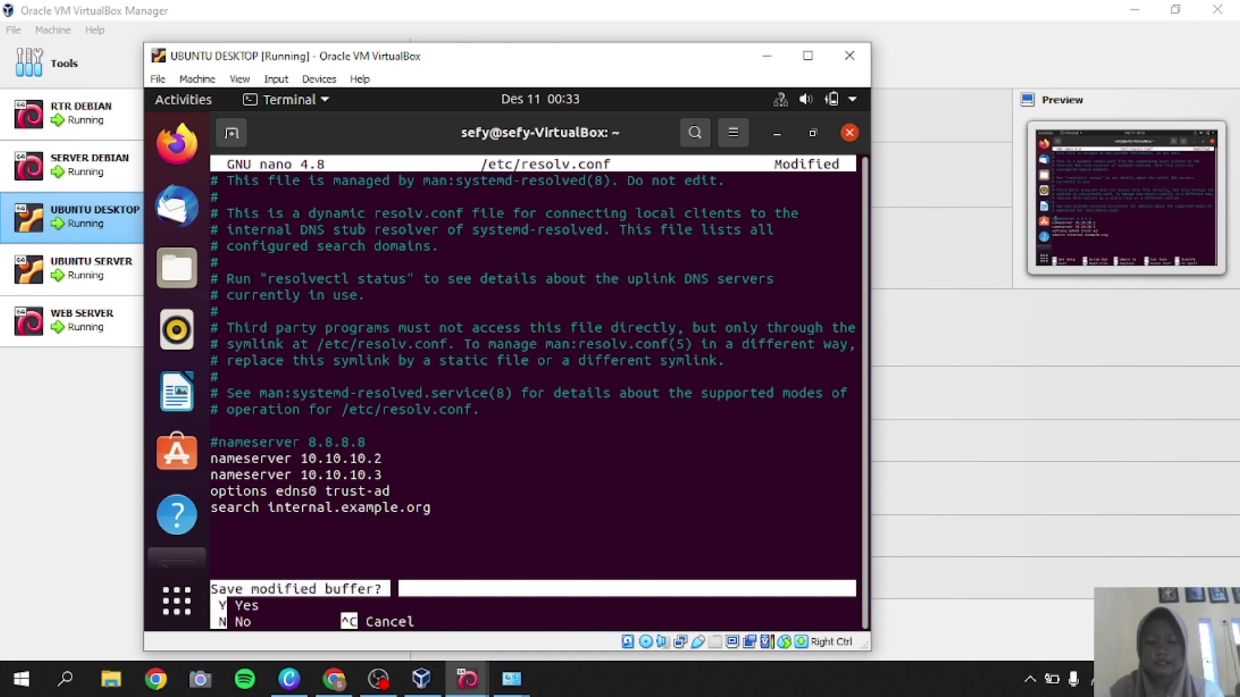
{"action": "key", "text": "y"}
{"action": "key", "text": "Return"}
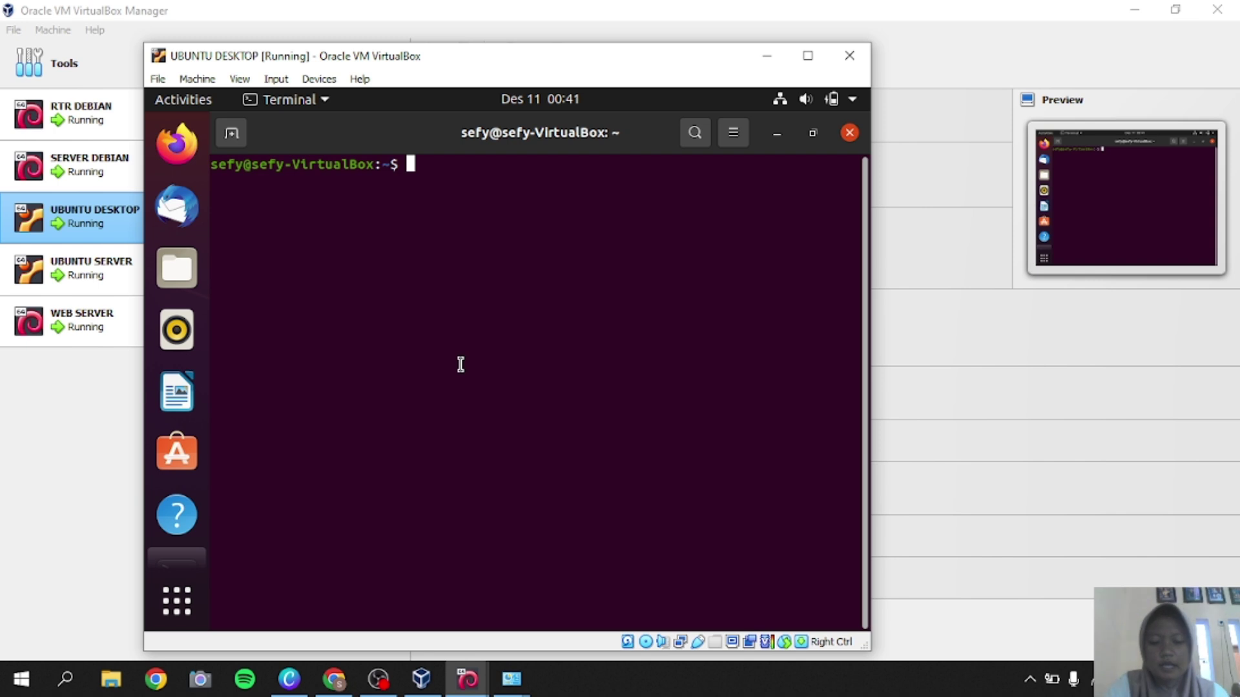
- Query the DNS records of sefy.com with dig from the Ubuntu desktop
{"action": "type", "text": "dig sefy"}
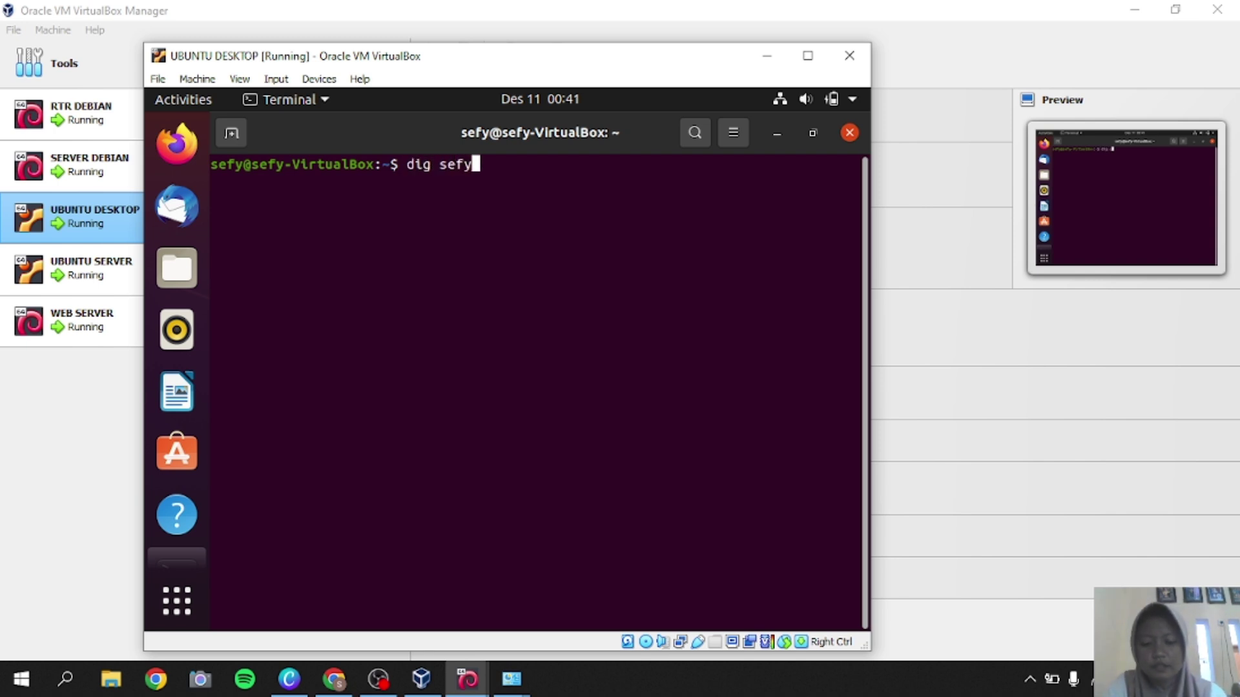
{"action": "type", "text": ".com"}
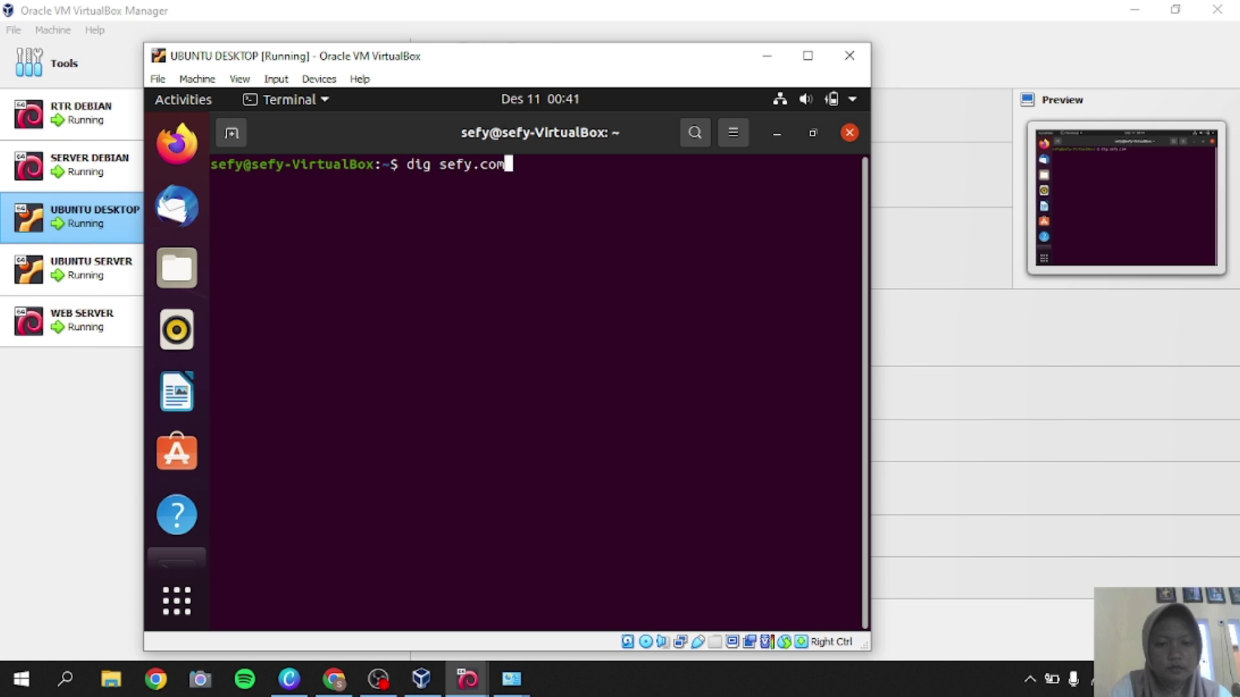
{"action": "key", "text": "Return"}
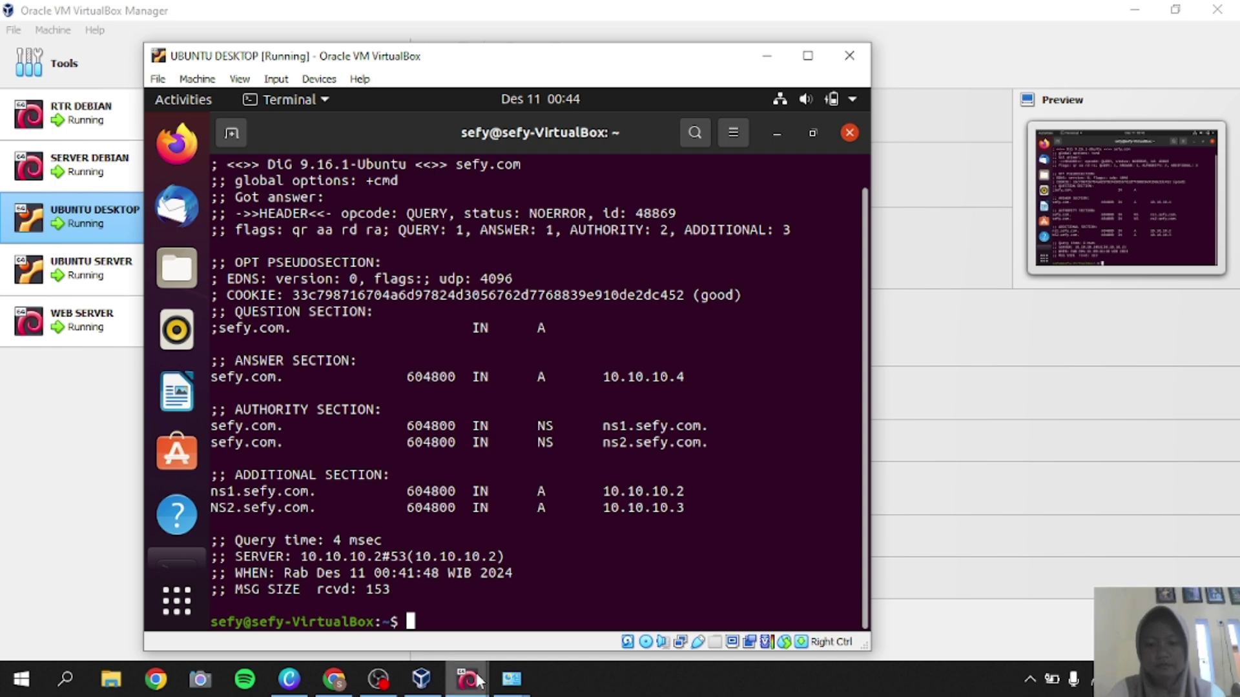
- Switch to the SERVER DEBIAN machine and close it by saving the machine state
{"action": "mouse_move", "coordinate": [478, 679]}
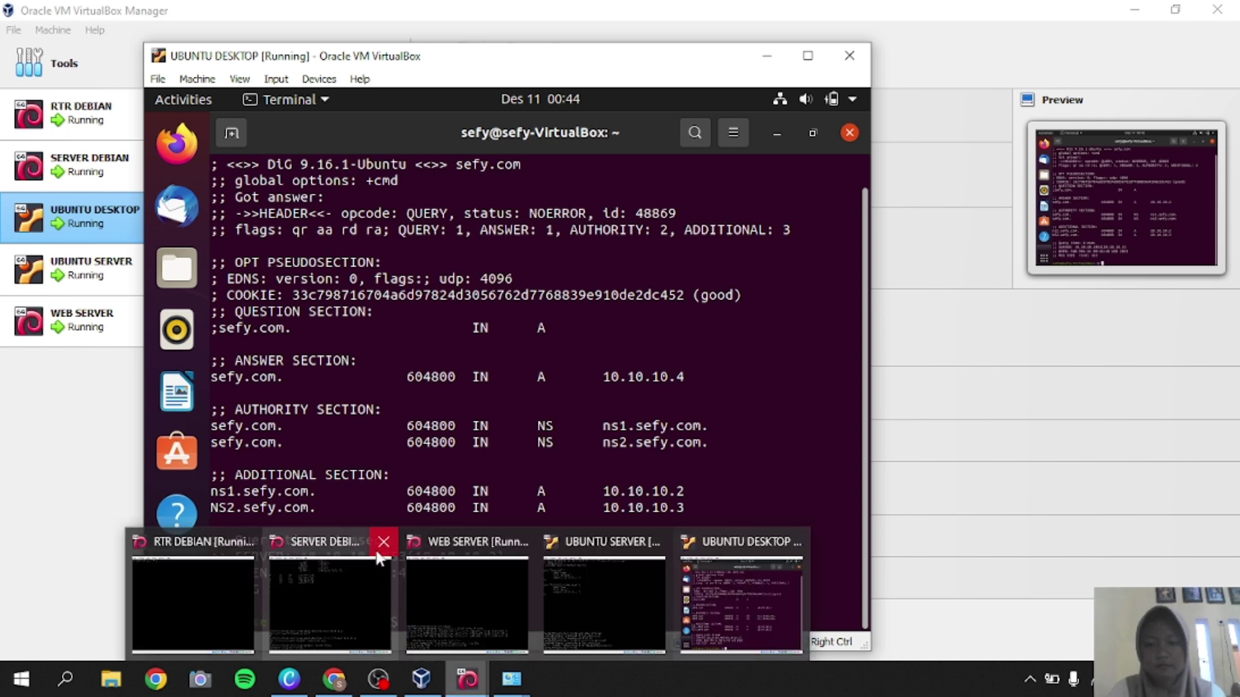
{"action": "left_click", "coordinate": [359, 567]}
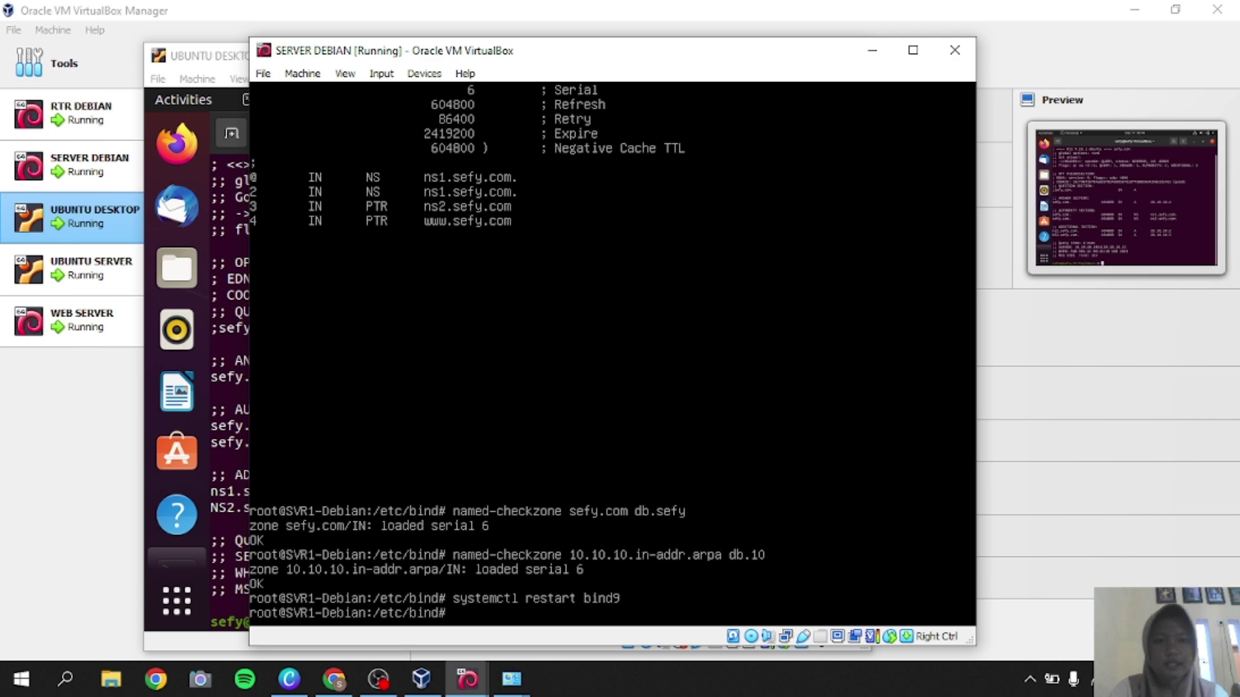
{"action": "left_click", "coordinate": [956, 51]}
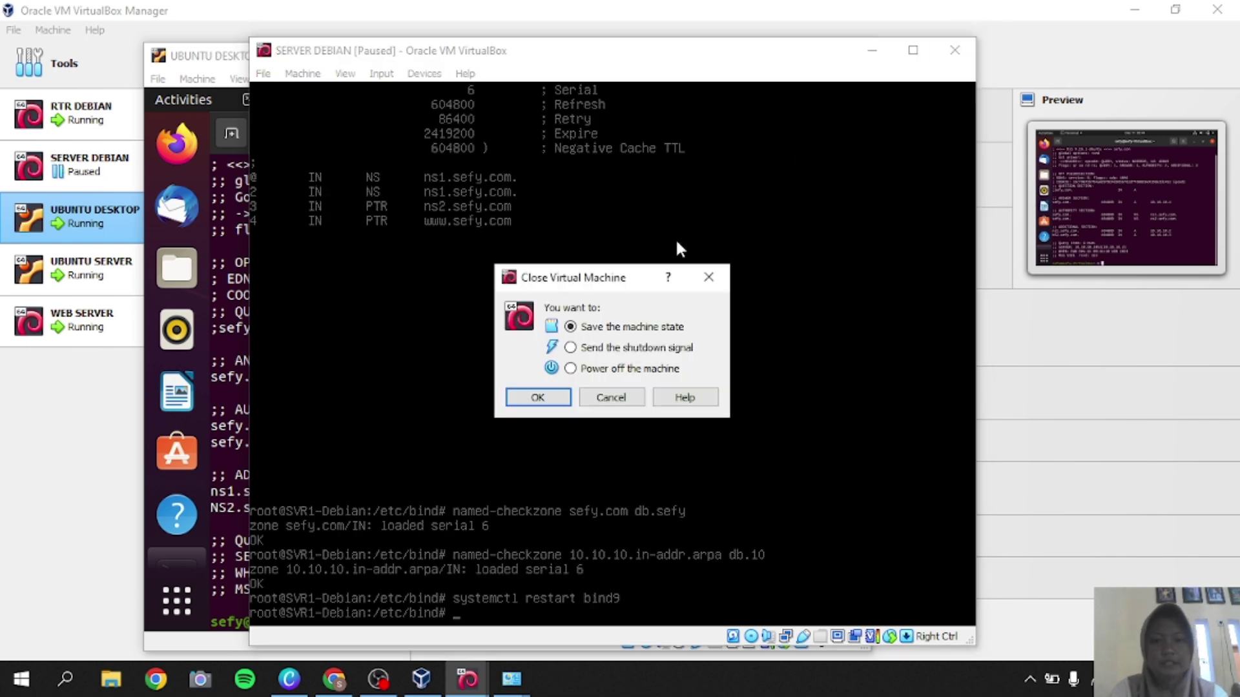
{"action": "left_click", "coordinate": [526, 400]}
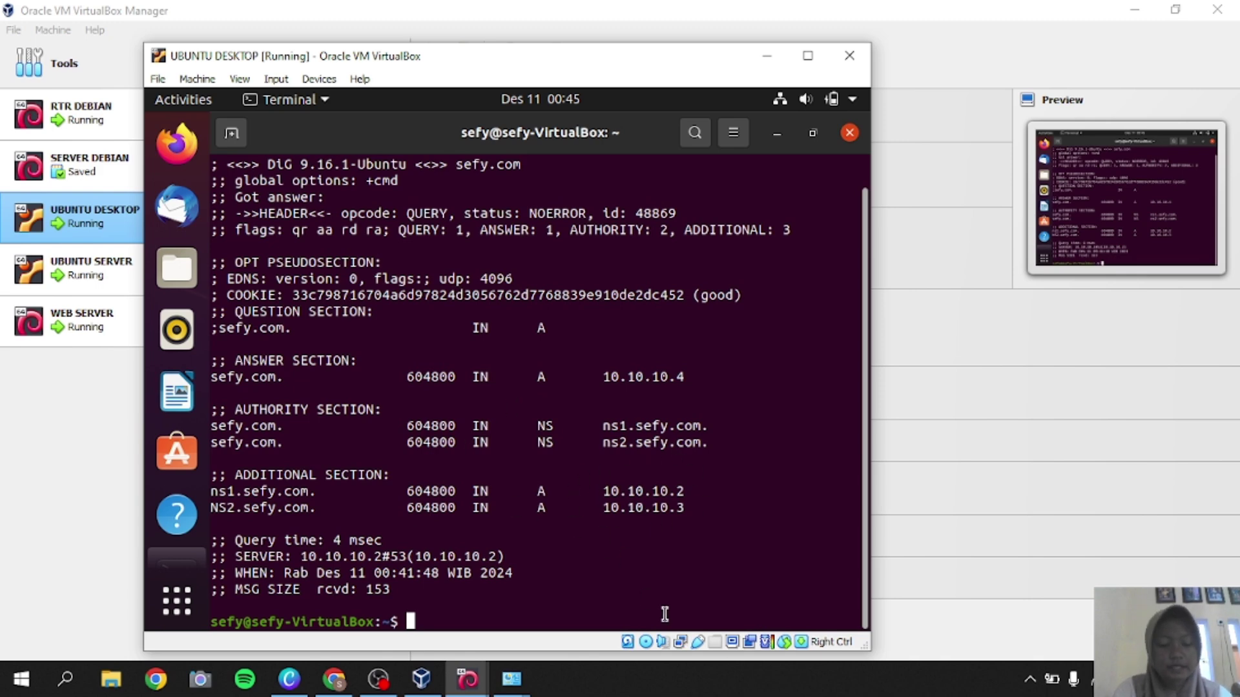
- Query sefy.com with dig from the Ubuntu desktop while SERVER DEBIAN is off, and highlight the answering server's address
{"action": "key", "text": "Up"}
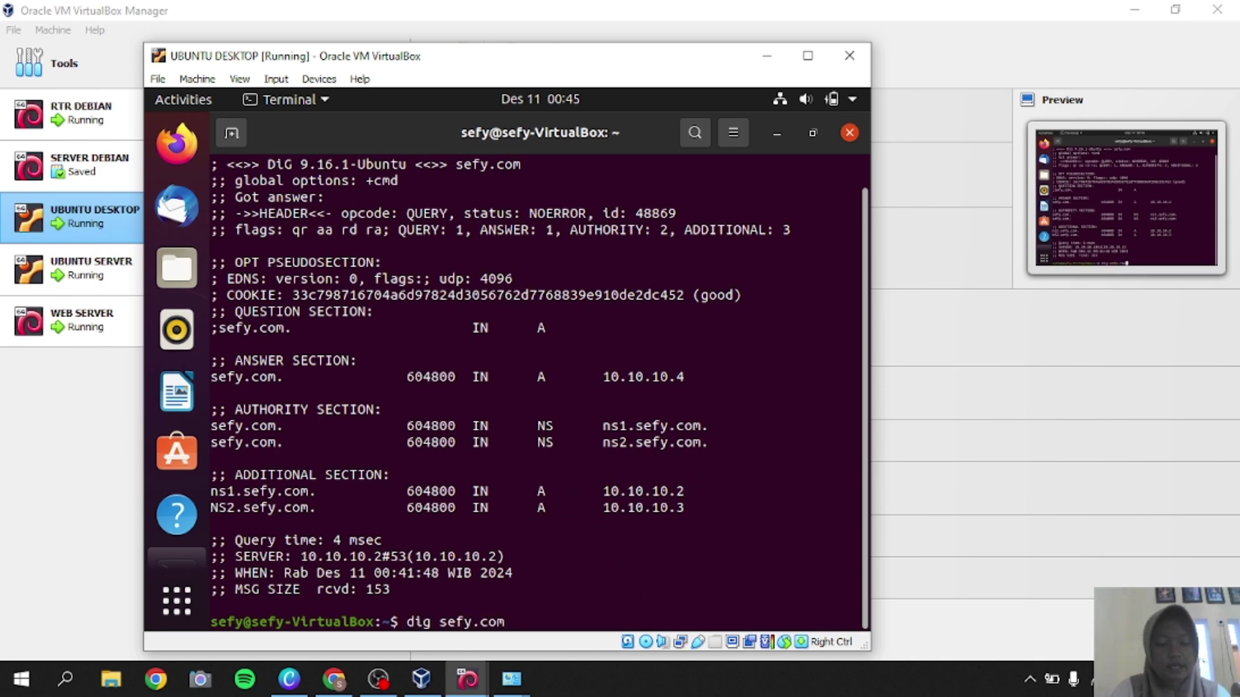
{"action": "key", "text": "Return"}
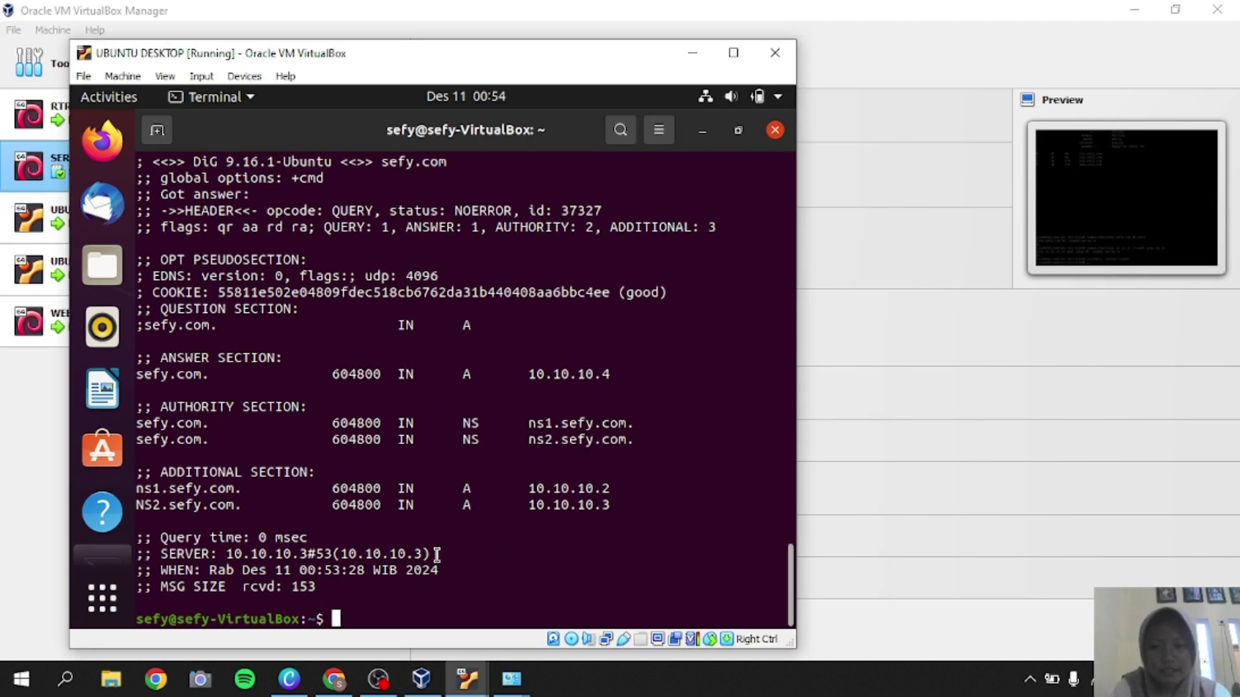
{"action": "left_click_drag", "start_coordinate": [437, 554], "coordinate": [339, 553]}
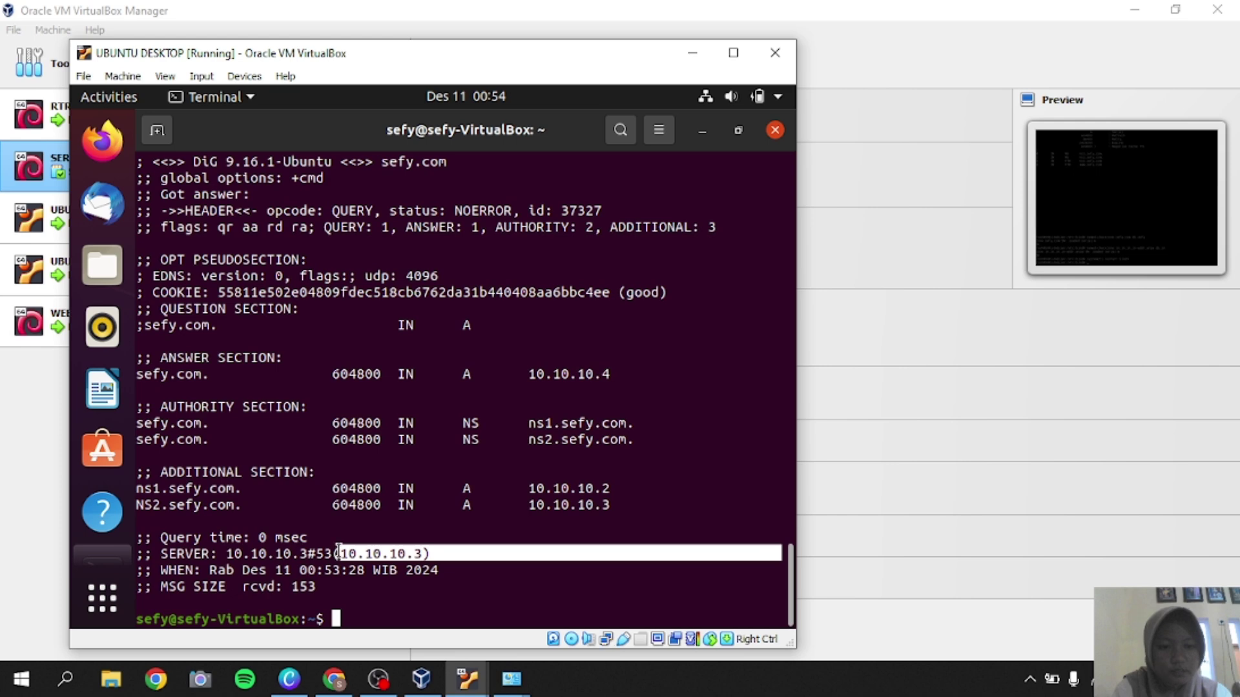
{"action": "left_click_drag", "start_coordinate": [341, 552], "coordinate": [382, 550]}
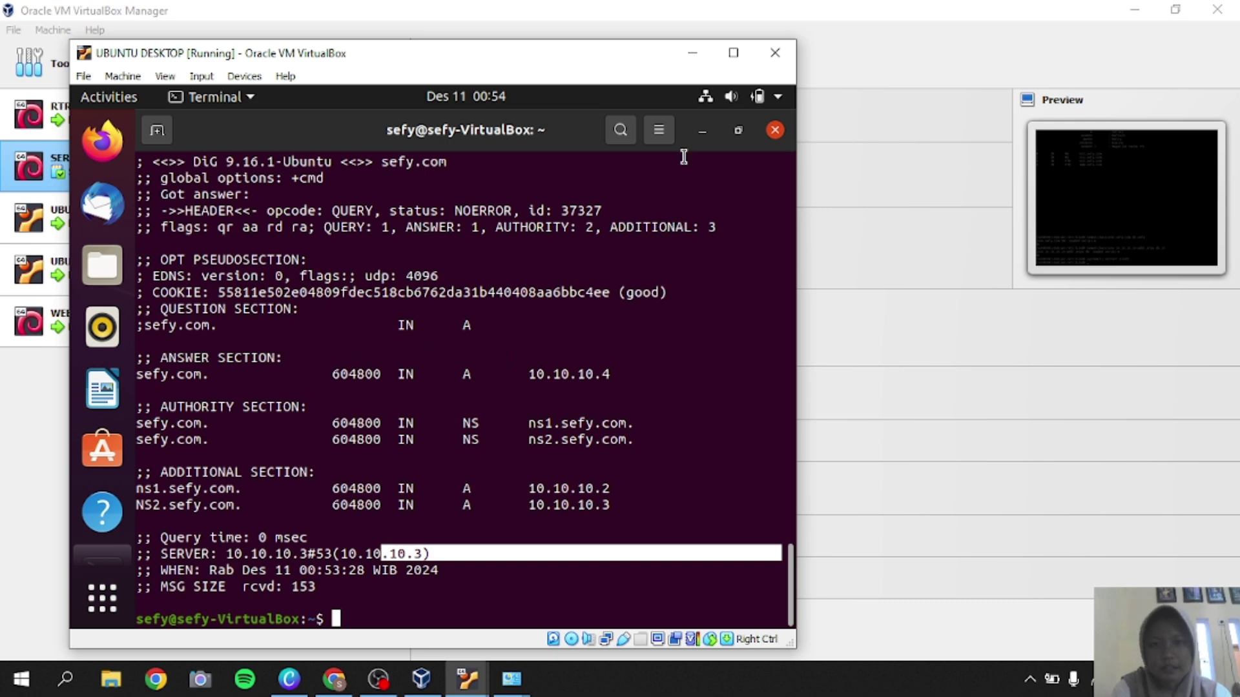
- Start the saved SERVER DEBIAN machine from VirtualBox Manager and return to the UBUNTU DESKTOP machine
{"action": "left_click", "coordinate": [40, 183]}
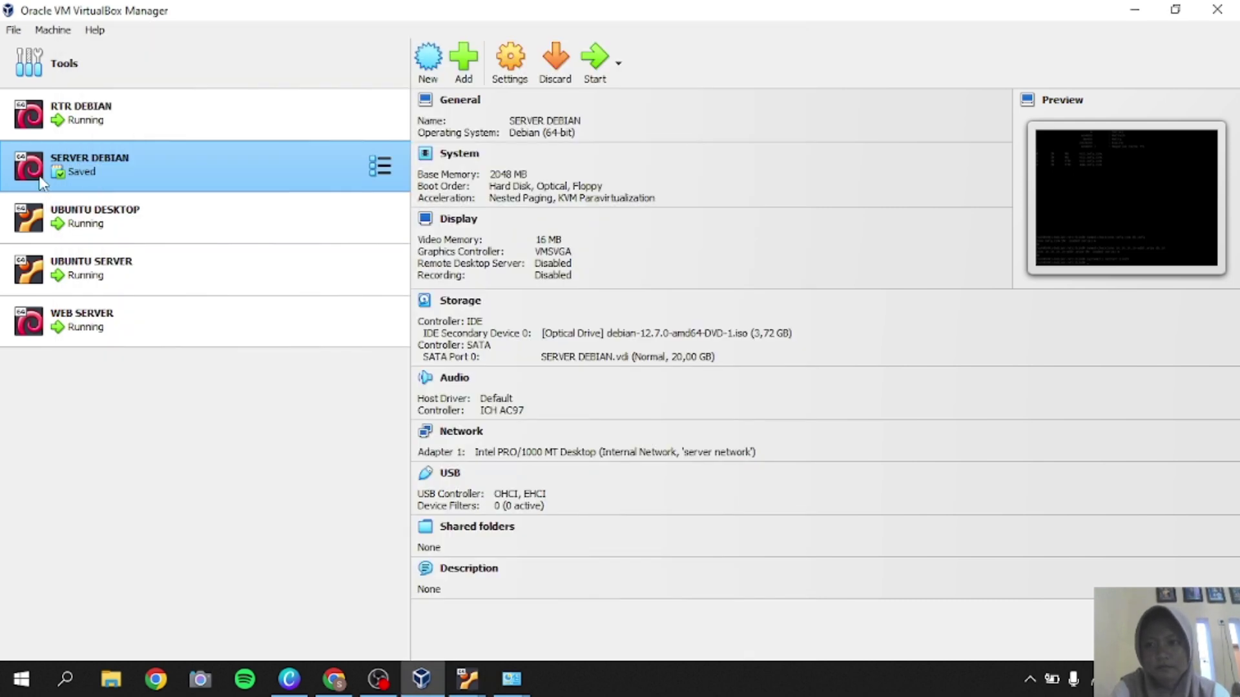
{"action": "left_click", "coordinate": [595, 58]}
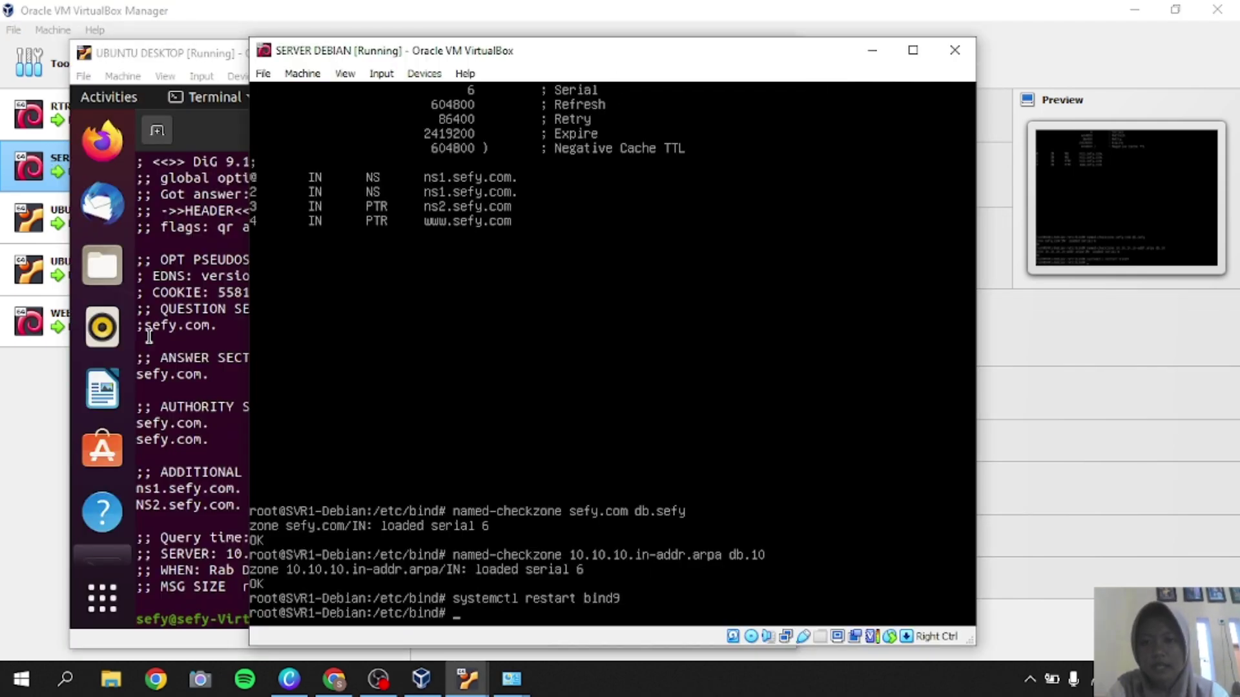
{"action": "left_click", "coordinate": [195, 326]}
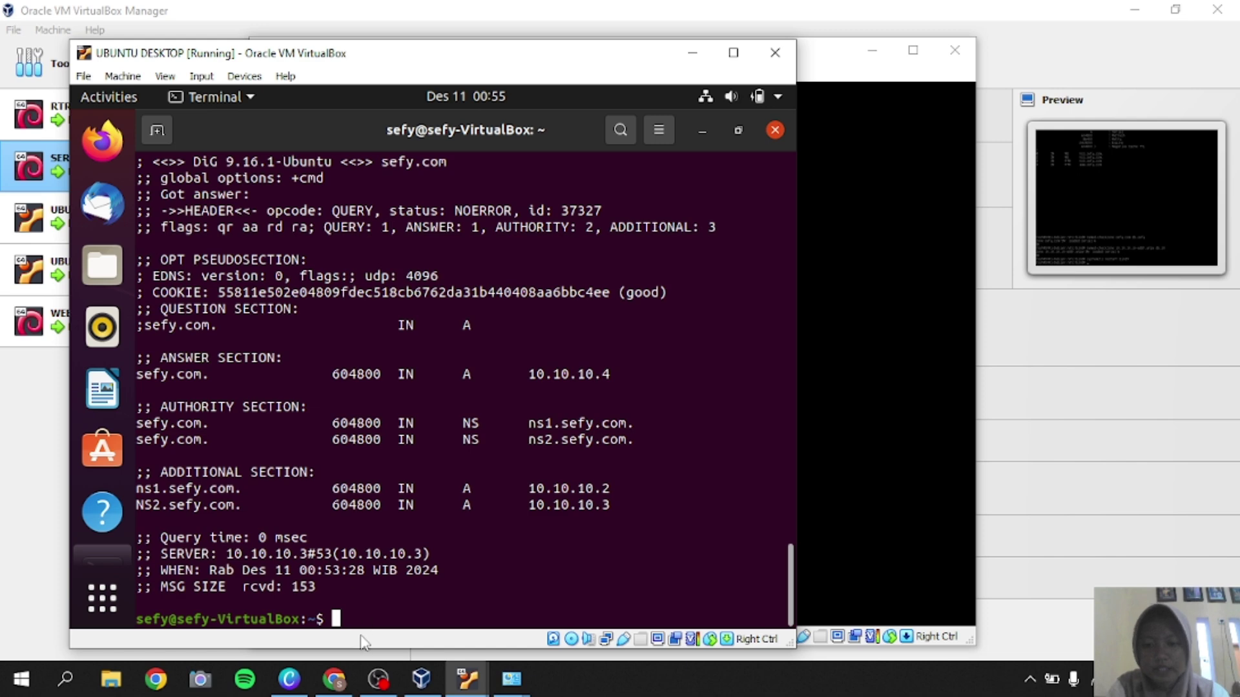
- Repeat the dig query for sefy.com with SERVER DEBIAN running, and highlight the answering server's address
{"action": "key", "text": "Up"}
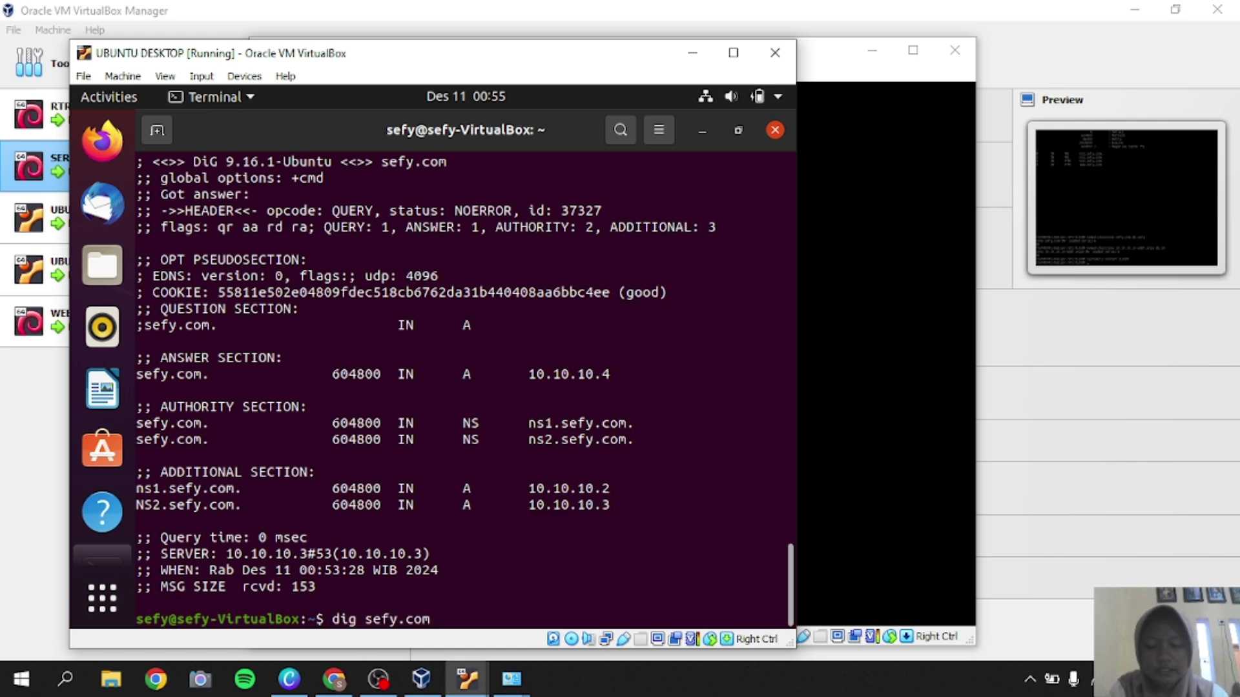
{"action": "key", "text": "Return"}
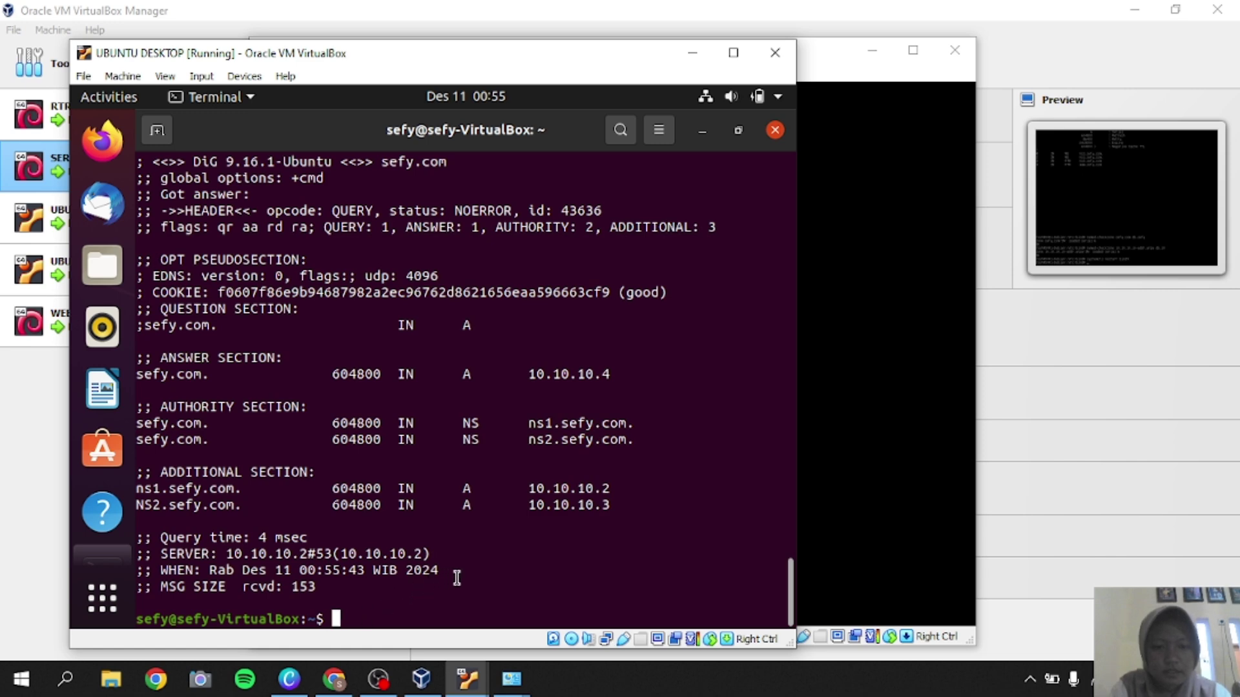
{"action": "left_click_drag", "start_coordinate": [438, 553], "coordinate": [370, 553]}
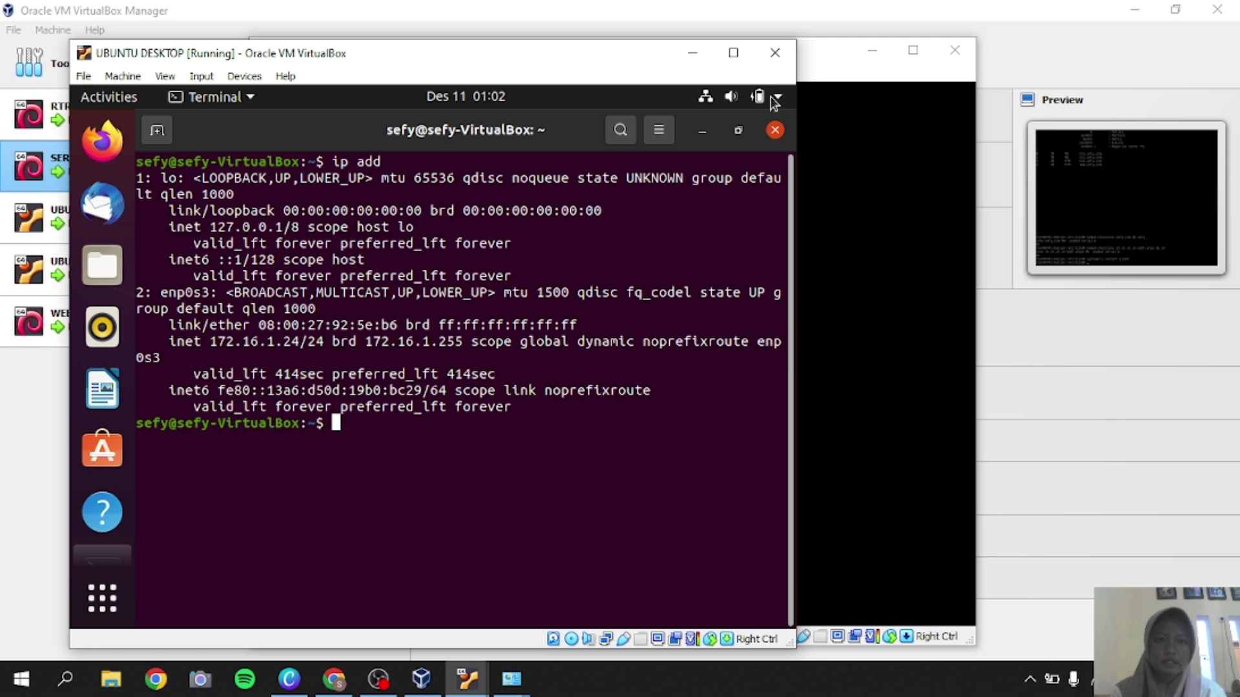
- Turn the wired connection off and on again in the Ubuntu desktop's network settings, and close the settings
{"action": "left_click", "coordinate": [774, 98]}
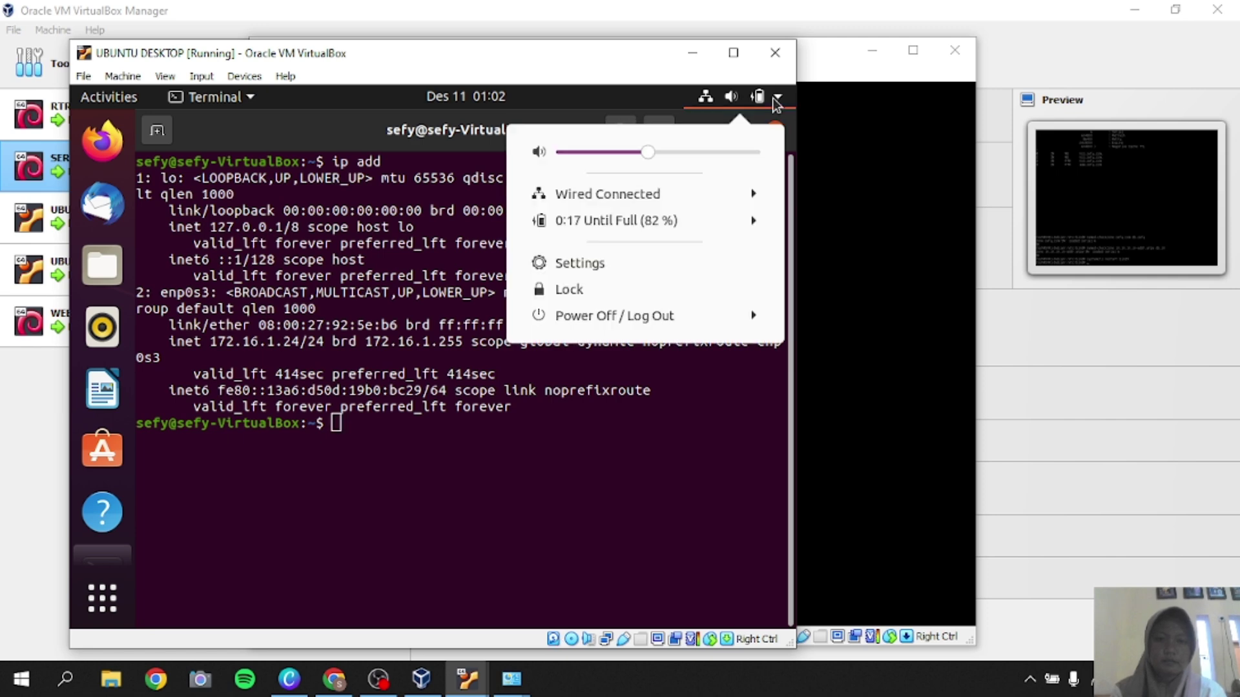
{"action": "left_click", "coordinate": [591, 264]}
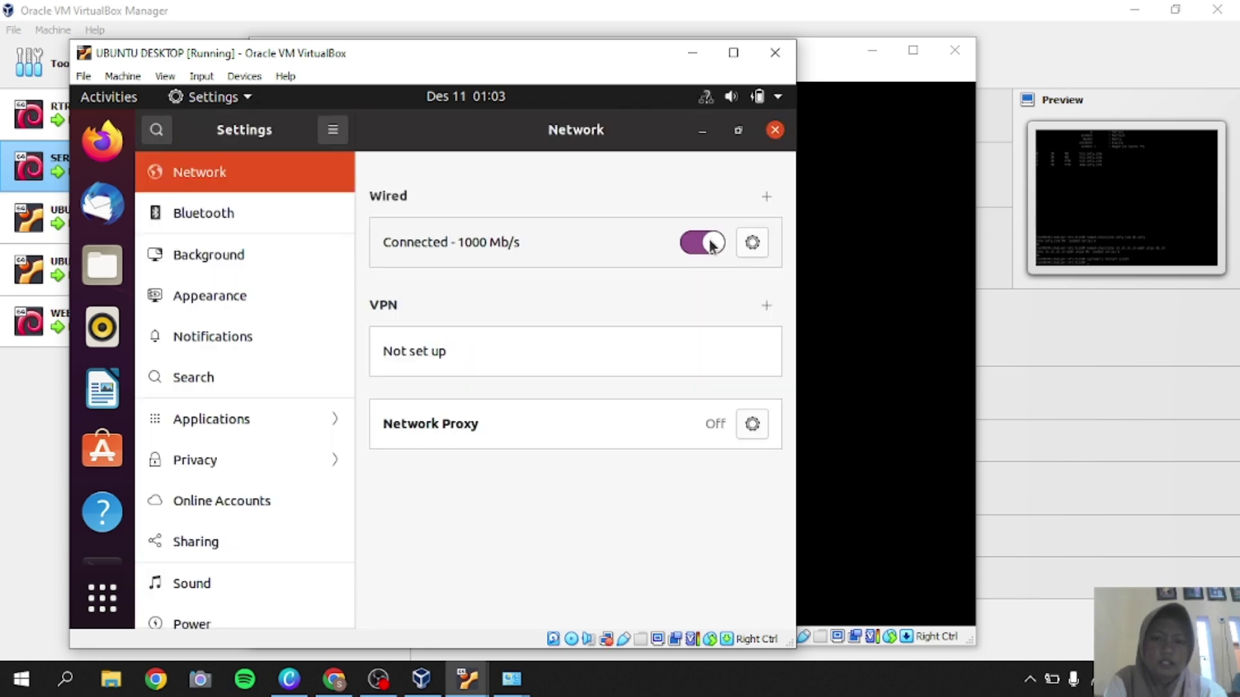
{"action": "left_click", "coordinate": [712, 244]}
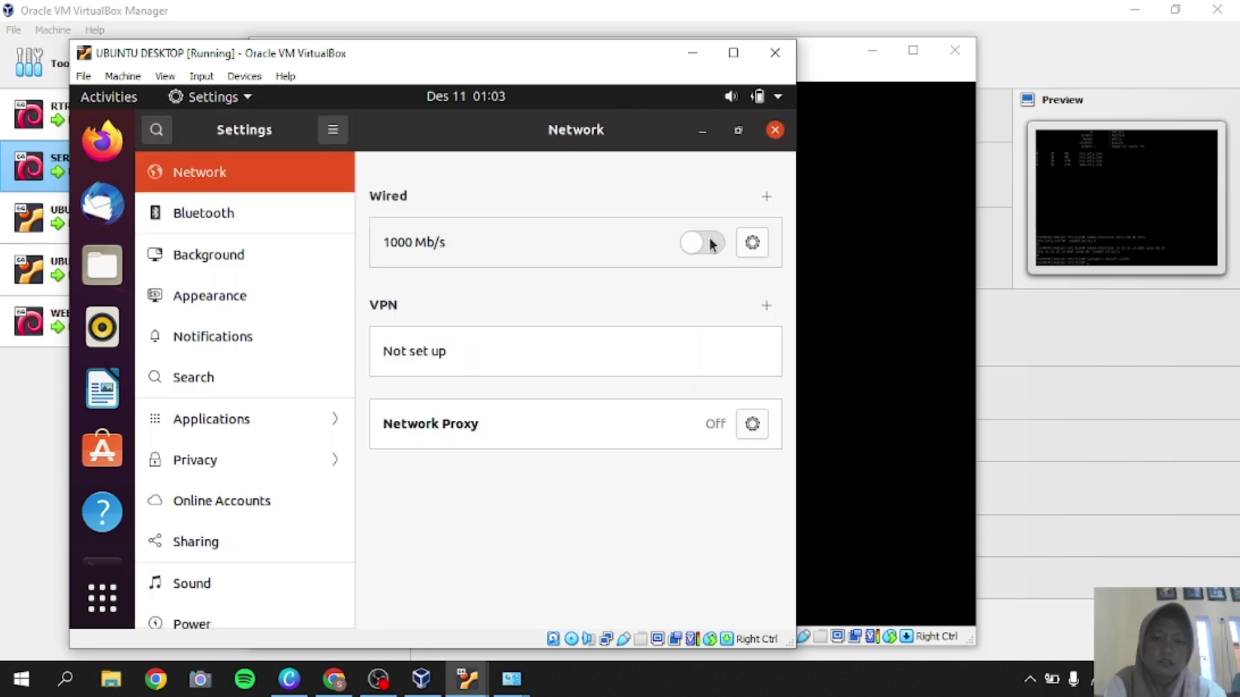
{"action": "left_click", "coordinate": [713, 244]}
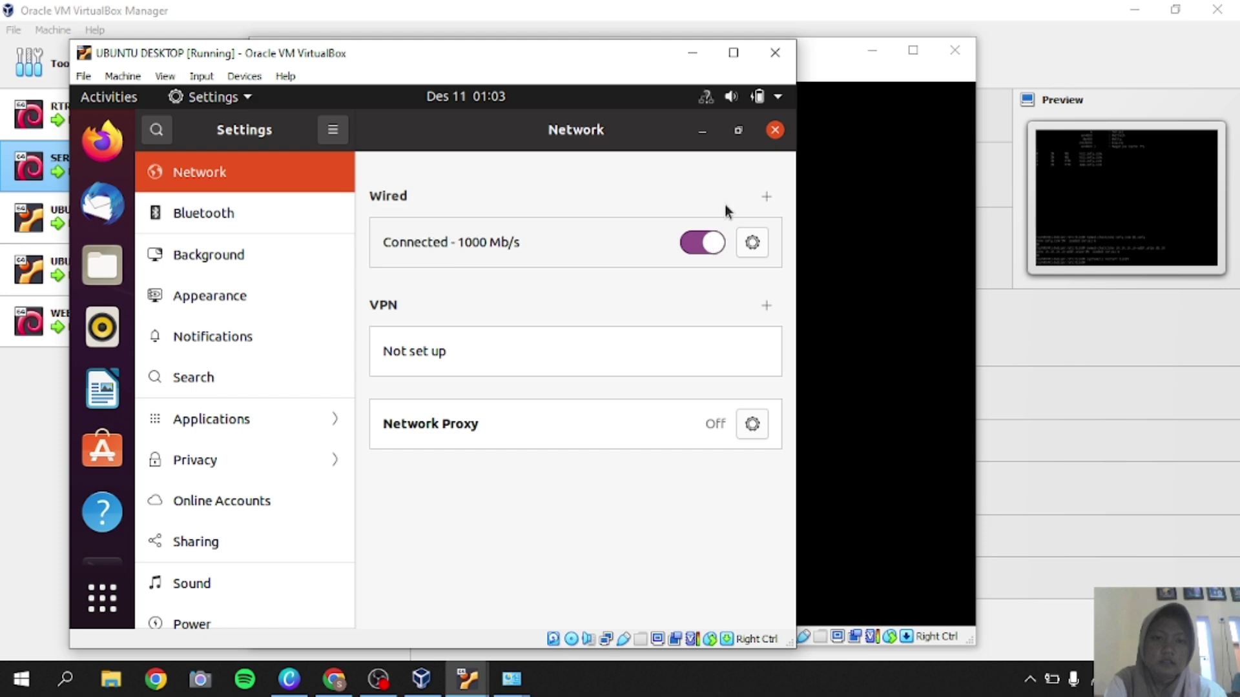
{"action": "left_click", "coordinate": [777, 131]}
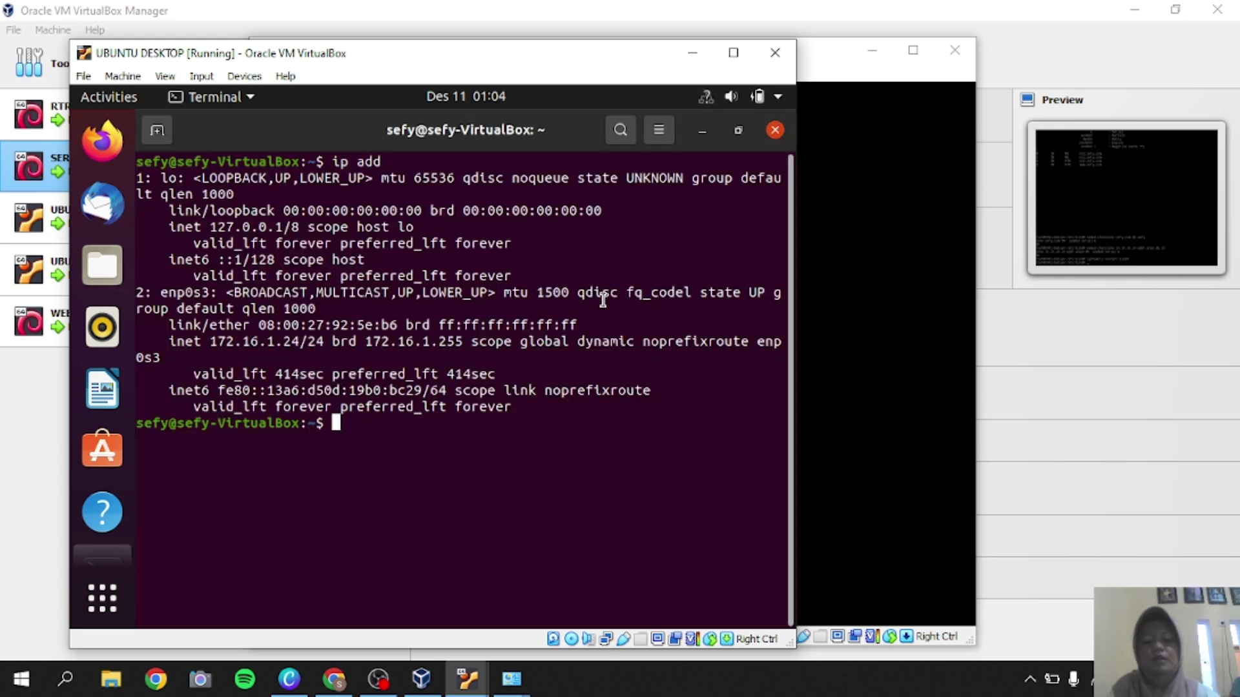
{"action": "type", "text": "nano"}
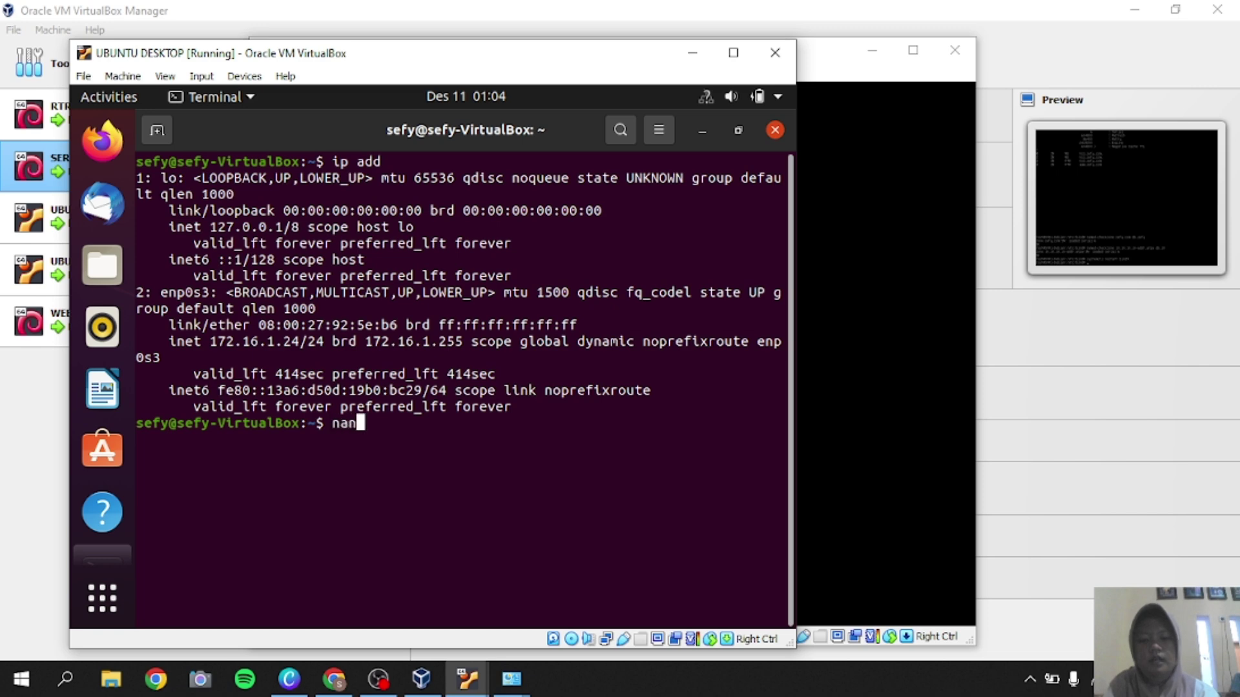
{"action": "key", "text": "BackSpace"}
{"action": "key", "text": "BackSpace"}
{"action": "key", "text": "BackSpace"}
{"action": "key", "text": "BackSpace"}
{"action": "key", "text": "BackSpace"}
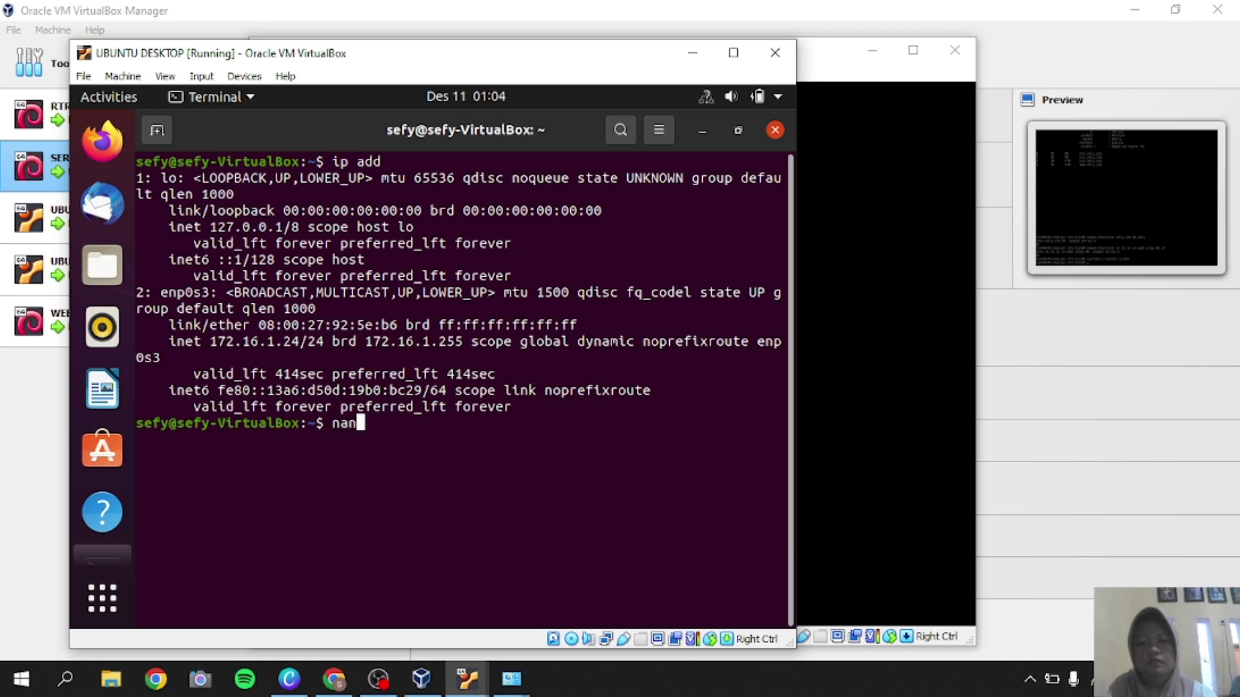
- Open /etc/resolv.conf in nano with sudo, entering the account password, to check its nameserver entries, and exit
{"action": "type", "text": "sudo na"}
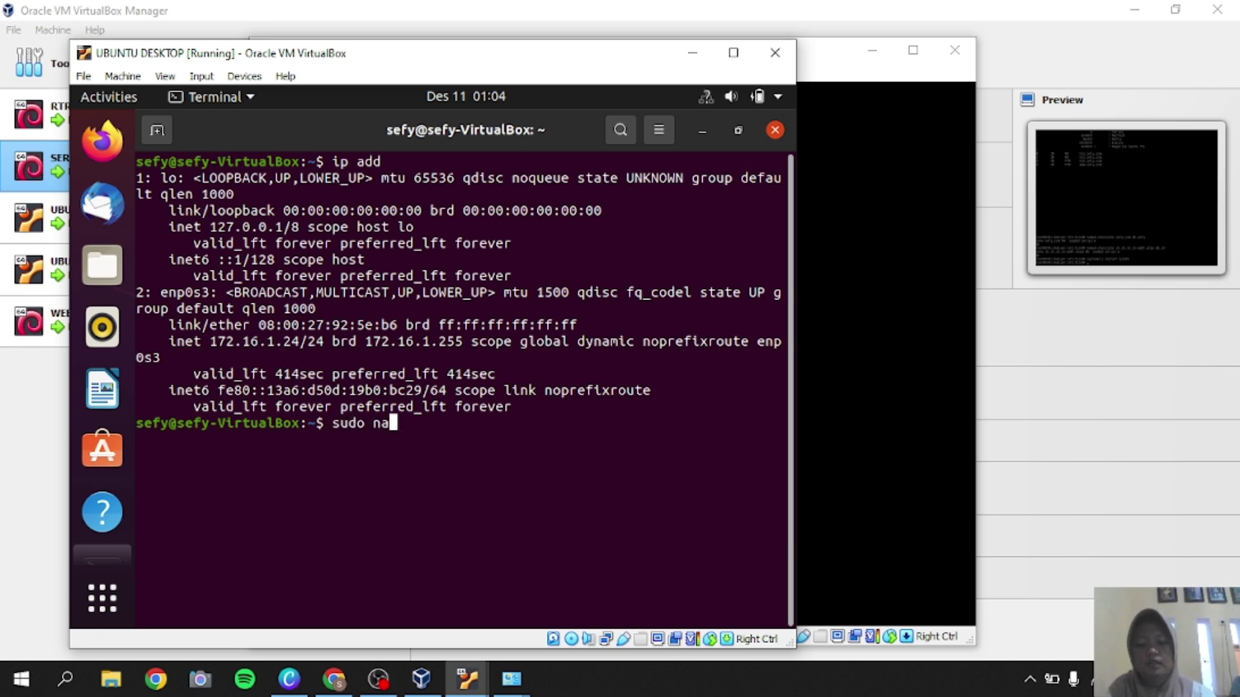
{"action": "type", "text": "no /etc/"}
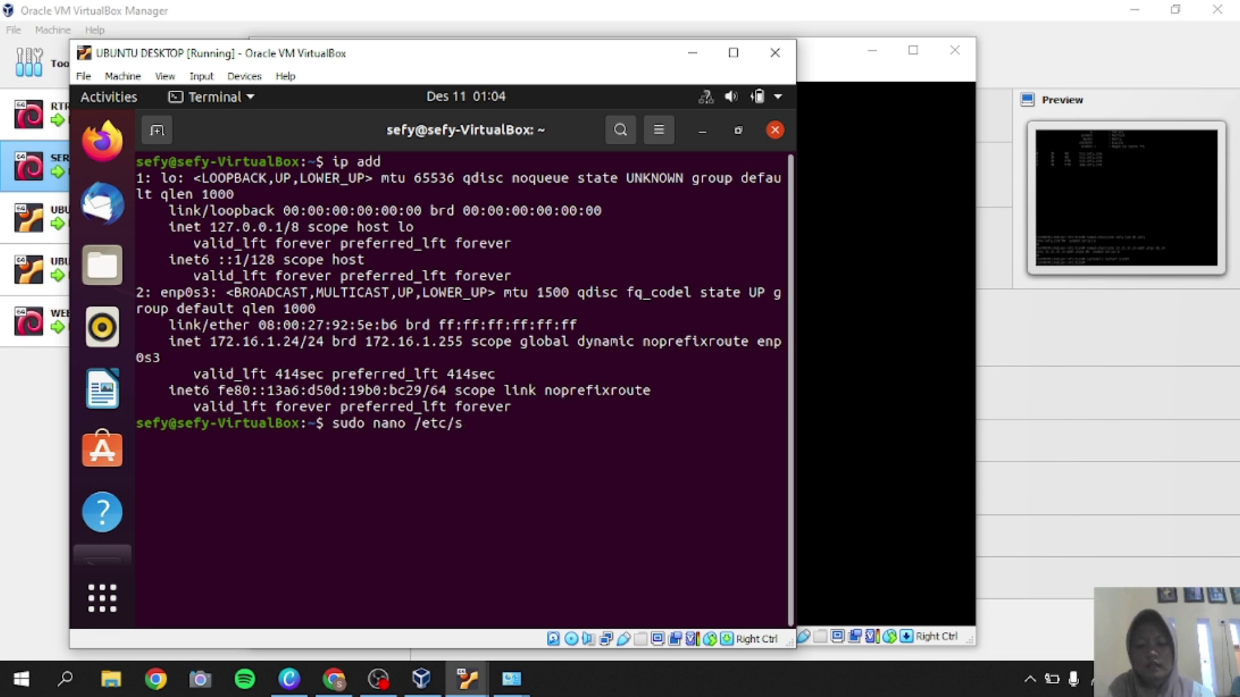
{"action": "type", "text": "resol"}
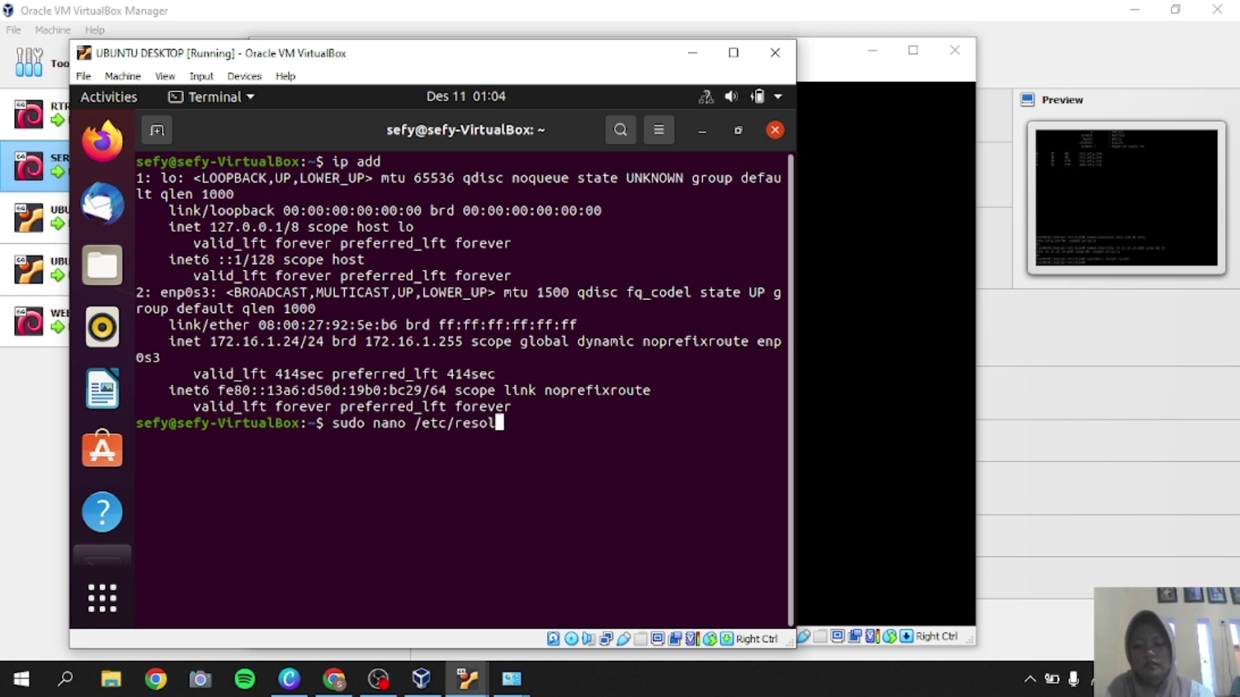
{"action": "type", "text": "v.conf"}
{"action": "key", "text": "Return"}
{"action": "key", "text": "Return"}
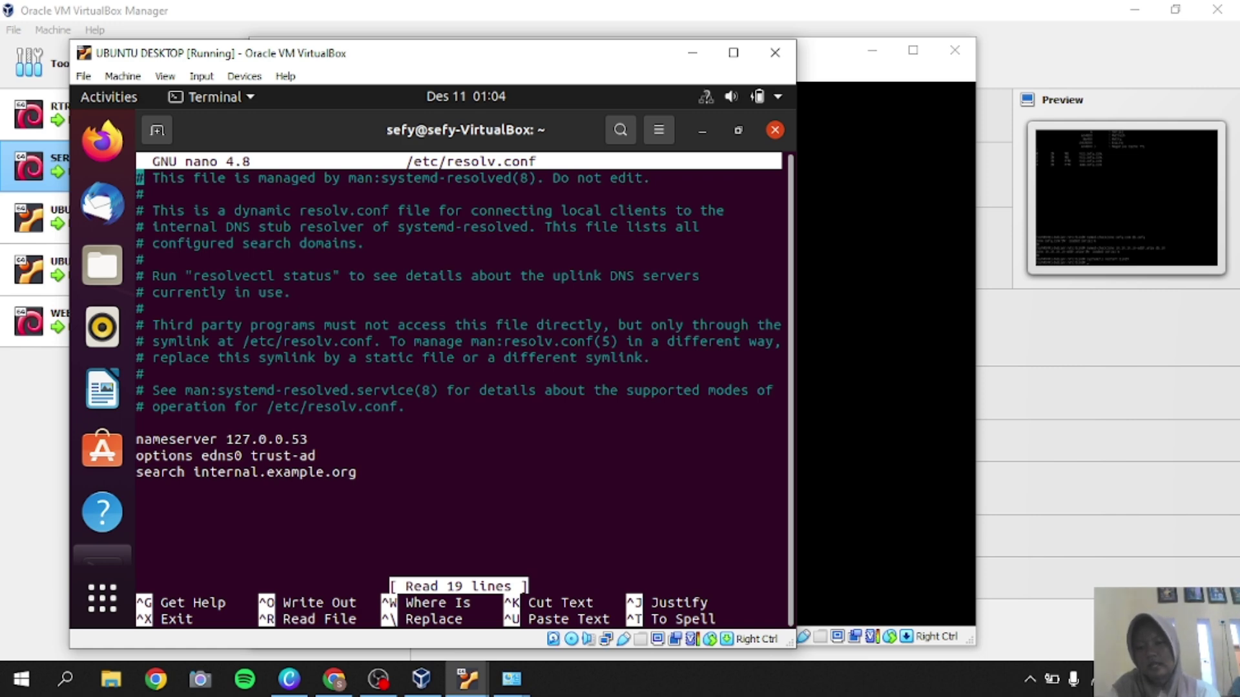
{"action": "key", "text": "ctrl+x"}
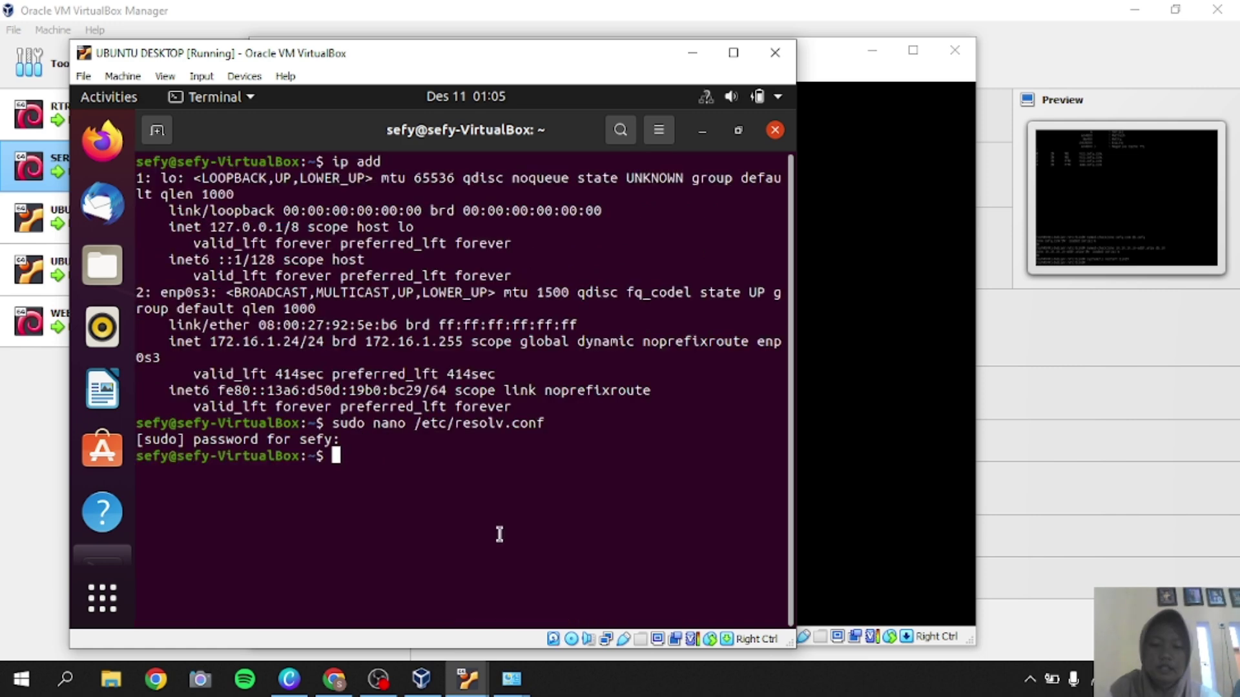
- Switch to the RTR DEBIAN machine and open /etc/dhcp/dhcpd.conf in nano
{"action": "left_click", "coordinate": [468, 680]}
{"action": "type", "text": "nano"}
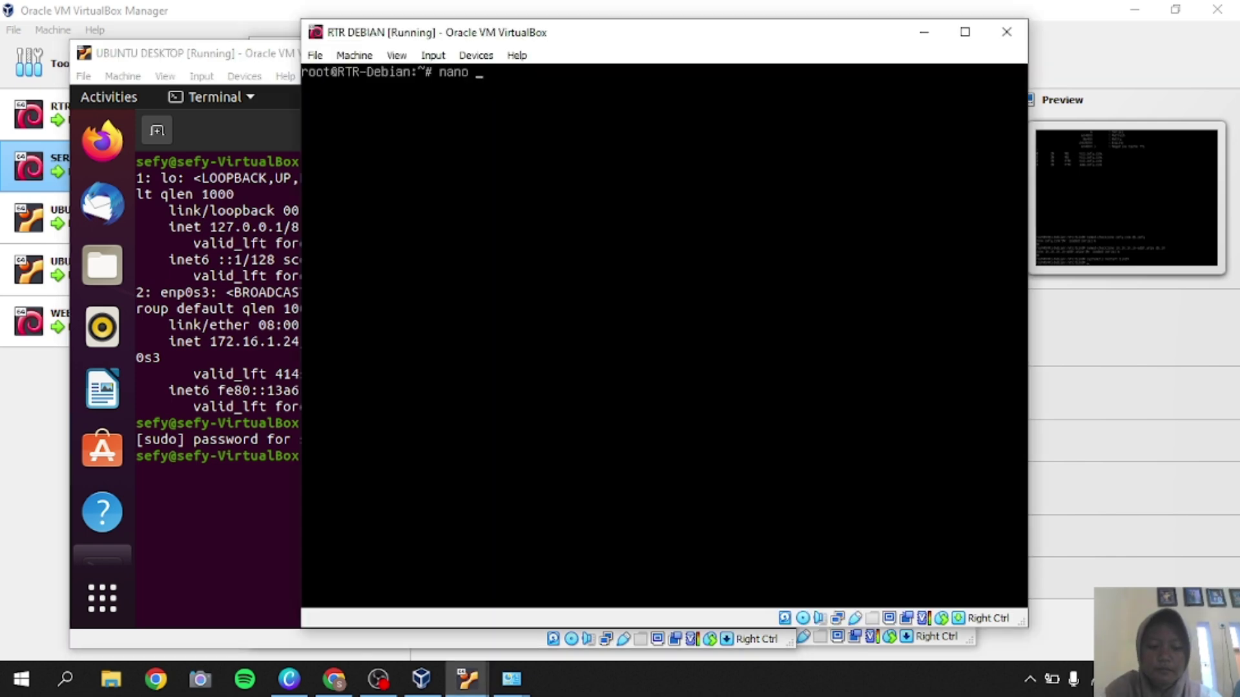
{"action": "type", "text": " /etc/"}
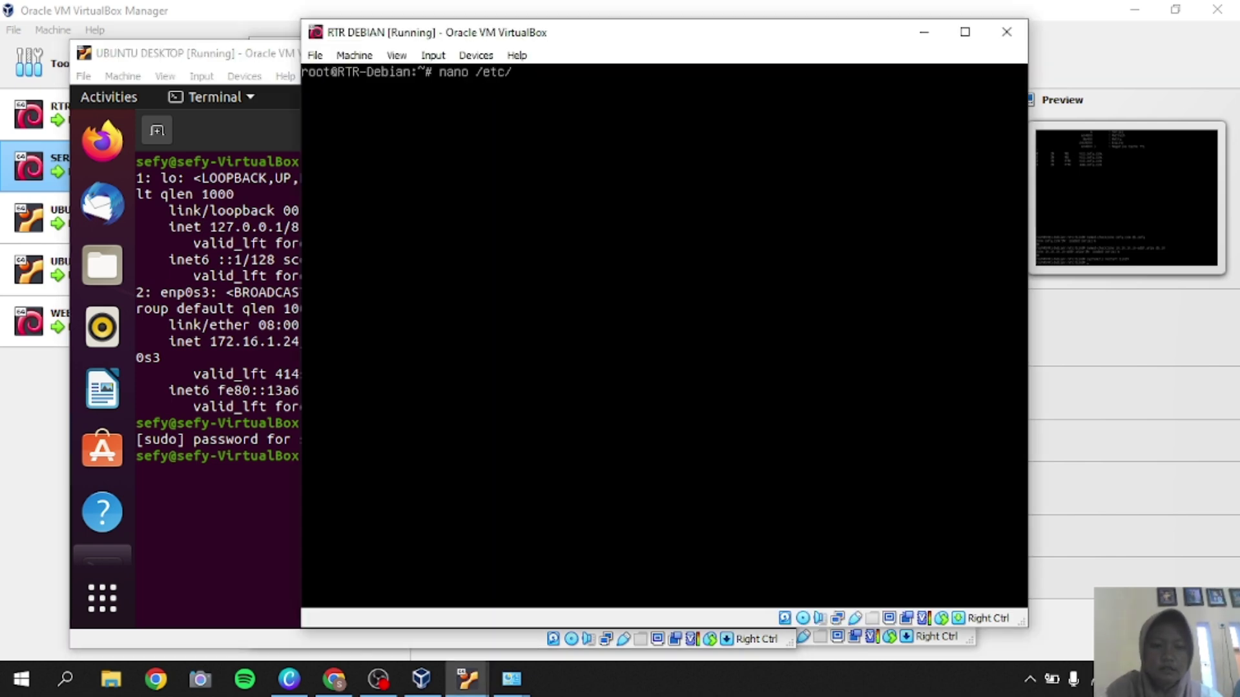
{"action": "type", "text": "dhcp-"}
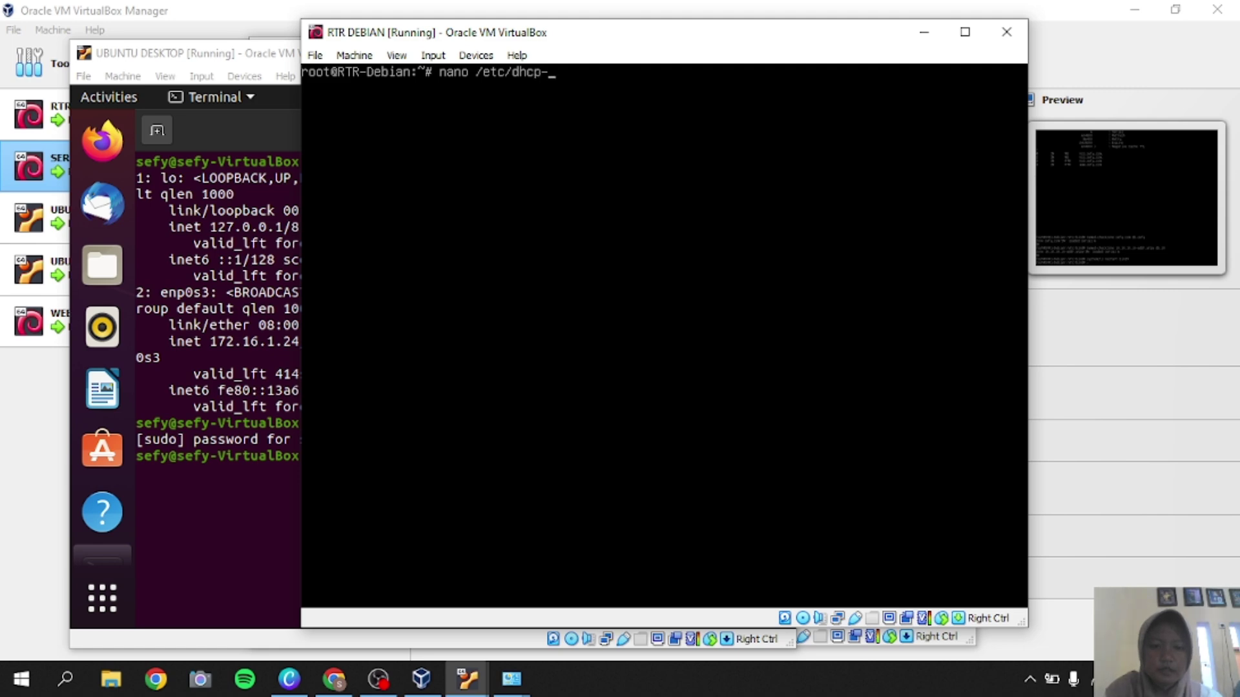
{"action": "type", "text": "dhcpd.conf"}
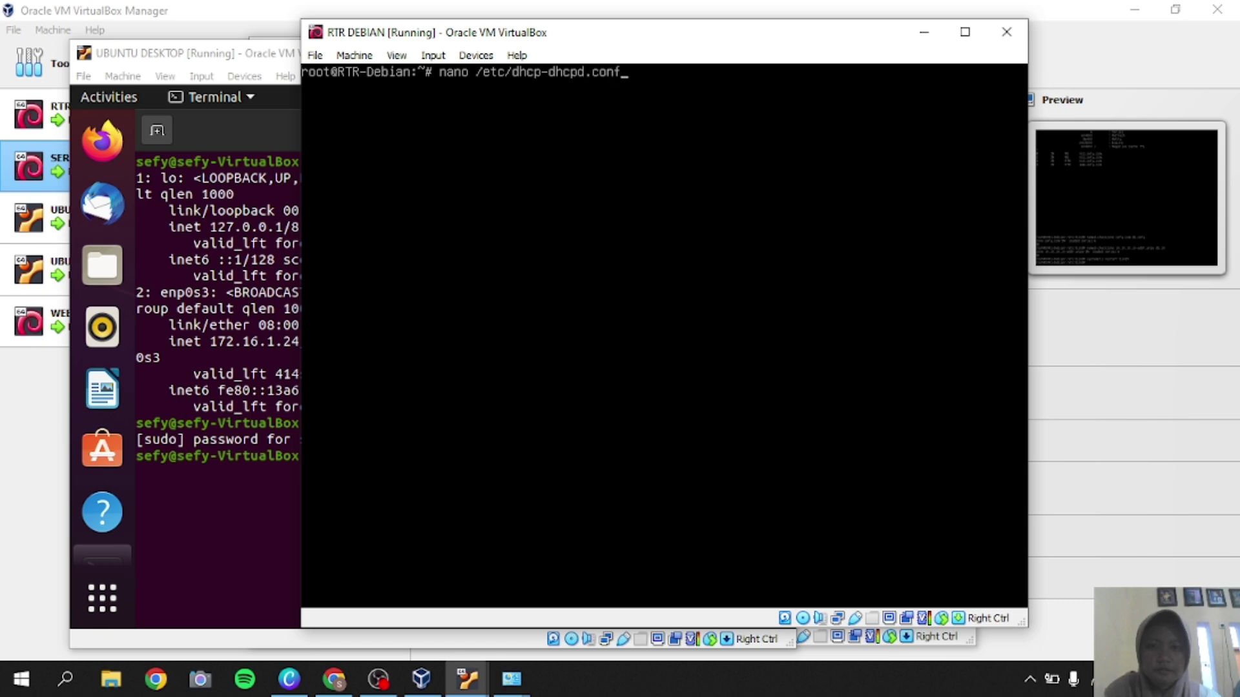
{"action": "key", "text": "Return"}
- Look through dhcpd.conf down to the commented shared-network 224-29 example
{"action": "key", "text": "Down"}
{"action": "key", "text": "Down"}
{"action": "key", "text": "Down"}
{"action": "key", "text": "Down"}
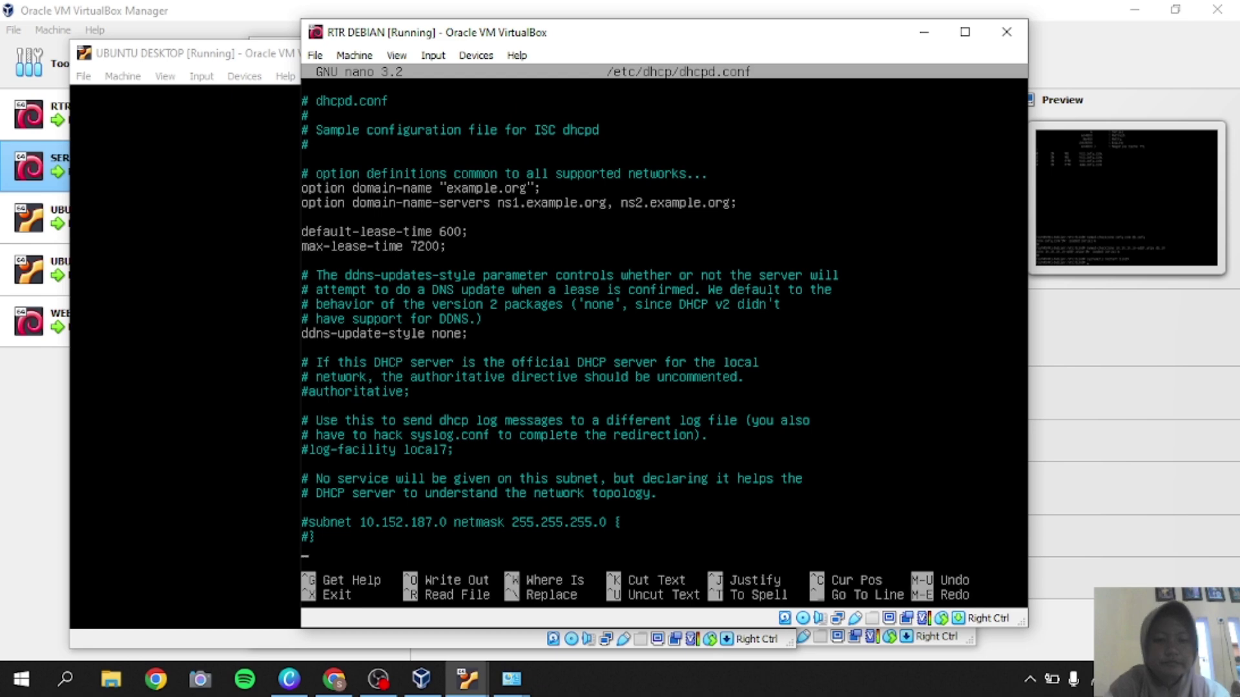
{"action": "key", "text": "Down"}
{"action": "key", "text": "Down"}
{"action": "key", "text": "Down"}
{"action": "key", "text": "Down"}
{"action": "key", "text": "Down"}
{"action": "key", "text": "Down"}
{"action": "key", "text": "Down"}
{"action": "key", "text": "Down"}
{"action": "key", "text": "Down"}
{"action": "key", "text": "Down"}
{"action": "key", "text": "Down"}
{"action": "key", "text": "Down"}
{"action": "key", "text": "Down"}
{"action": "key", "text": "Down"}
{"action": "key", "text": "Down"}
{"action": "key", "text": "Down"}
{"action": "key", "text": "Down"}
{"action": "key", "text": "Down"}
{"action": "key", "text": "Down"}
{"action": "key", "text": "Down"}
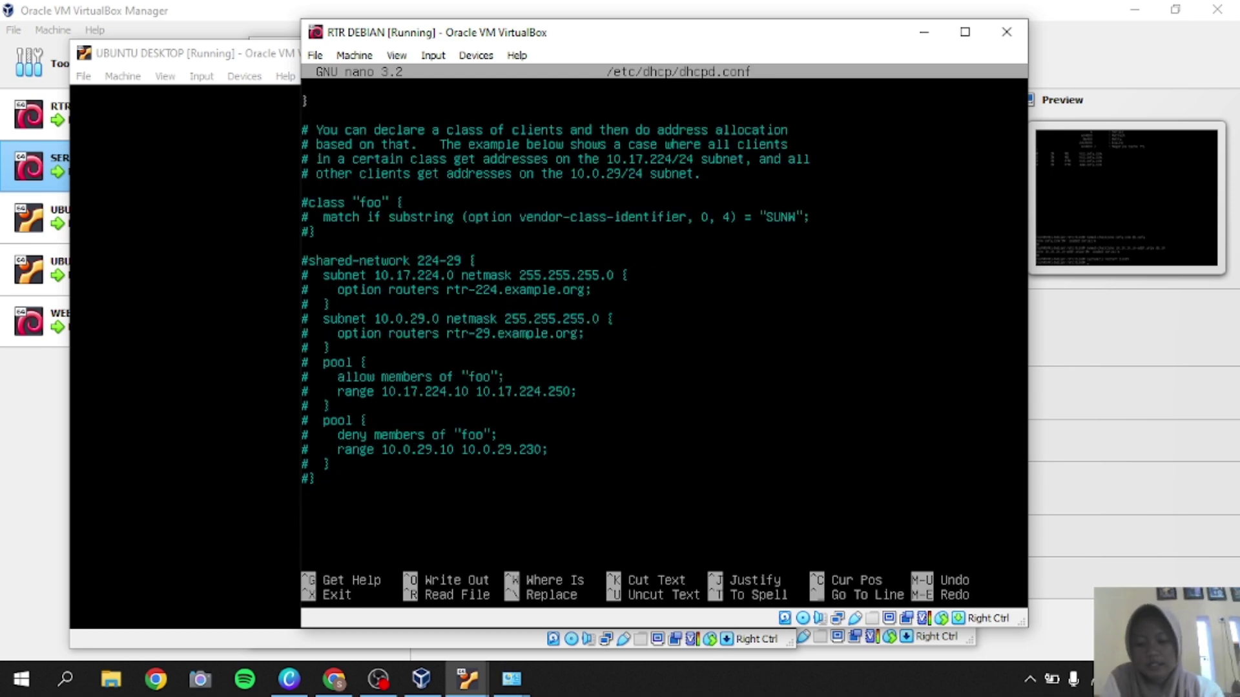
- Search dhcpd.conf for "a slightly different" and set the 172.16.1.0 subnet's domain-name-servers option to 10.10.10.2,10.10.10.3
{"action": "key", "text": "ctrl+w"}
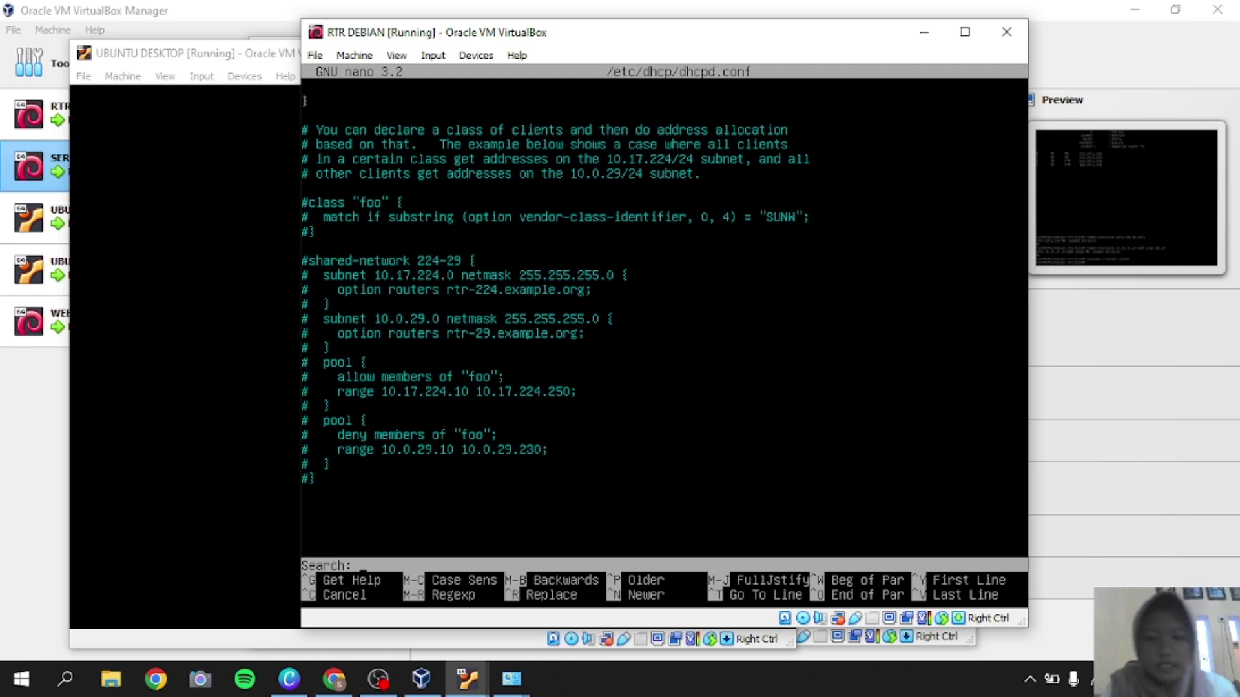
{"action": "type", "text": "a"}
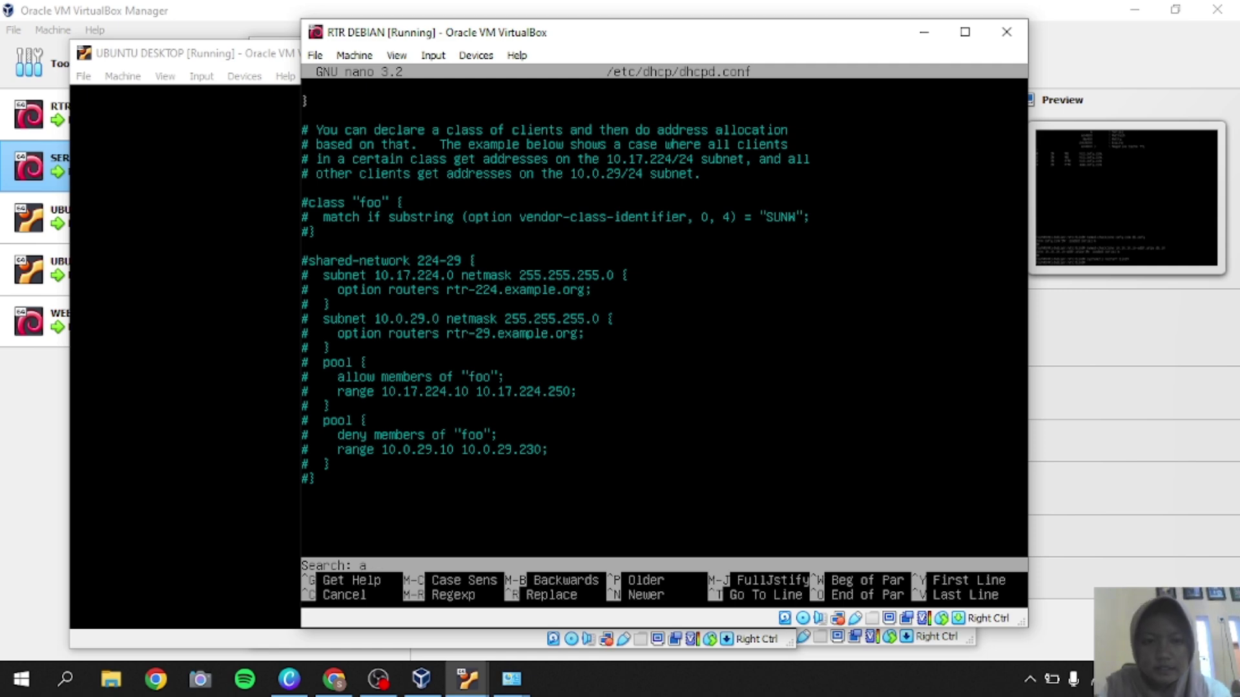
{"action": "type", "text": " sl"}
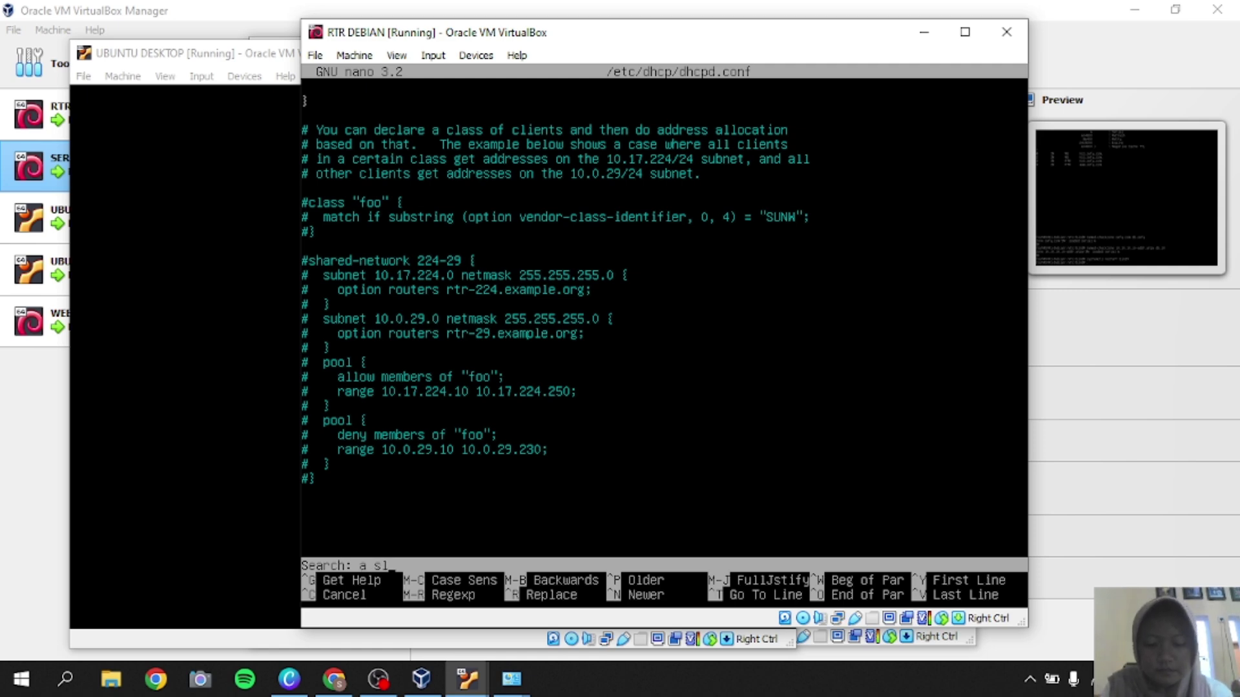
{"action": "type", "text": "ightly different"}
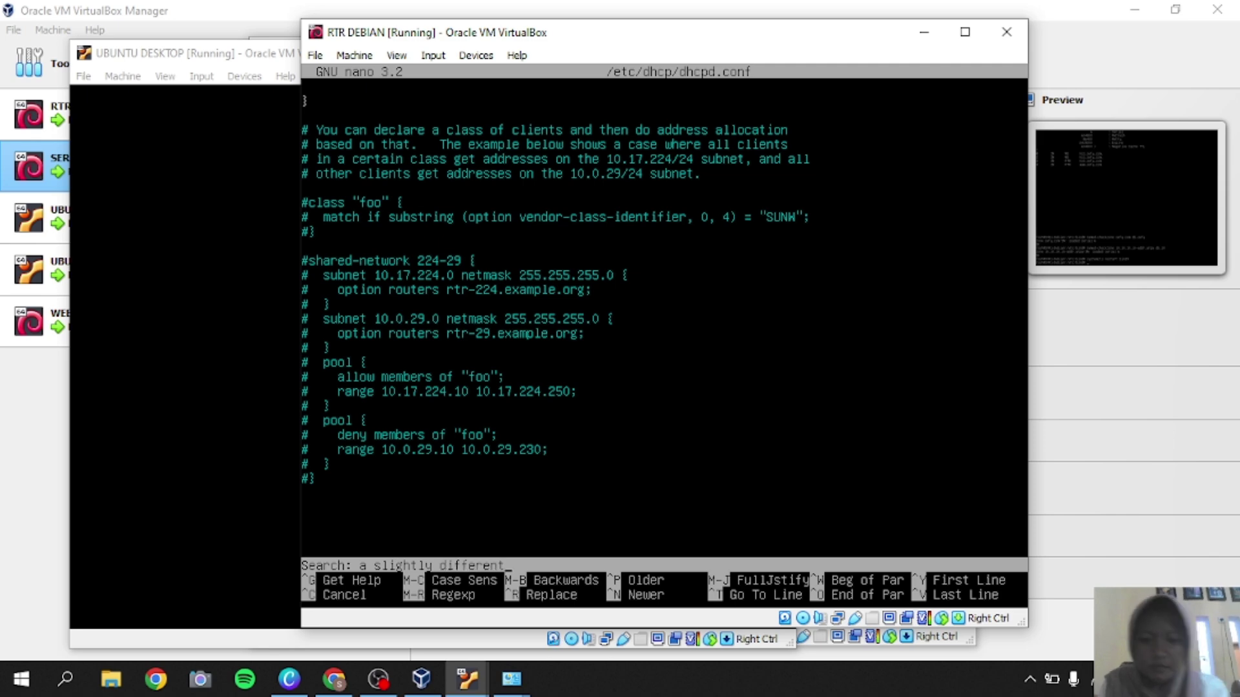
{"action": "key", "text": "Return"}
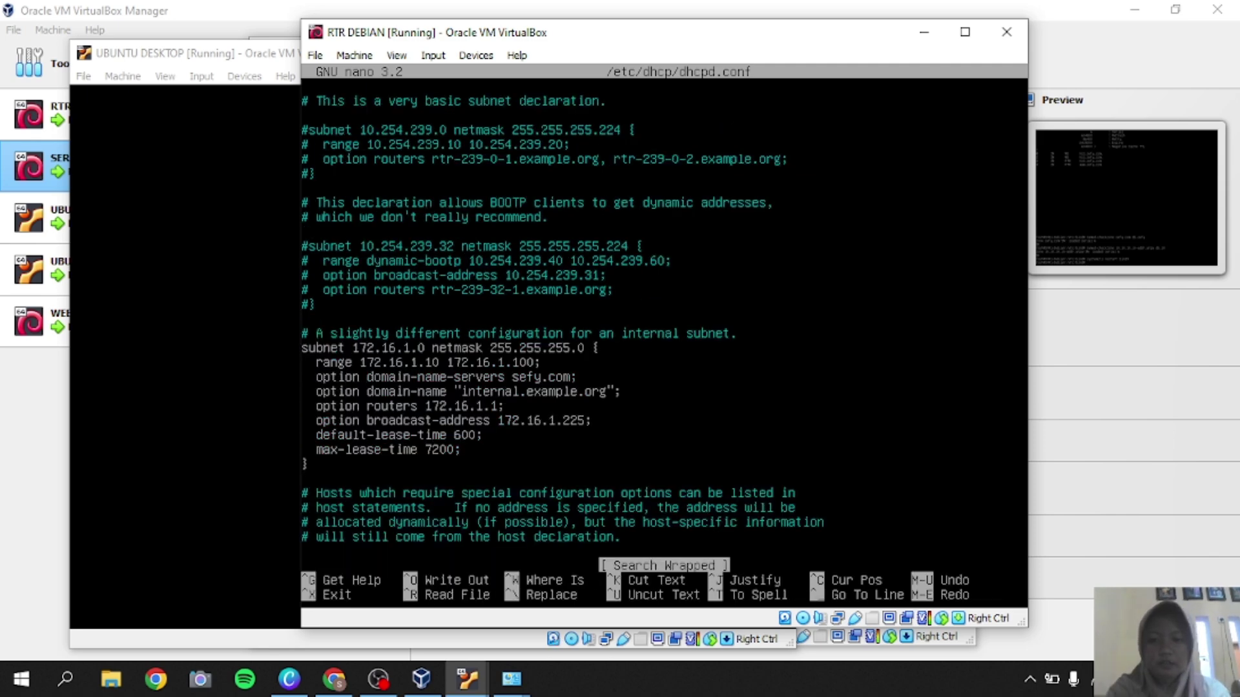
{"action": "key", "text": "Right"}
{"action": "key", "text": "Right"}
{"action": "key", "text": "Right"}
{"action": "key", "text": "Right"}
{"action": "key", "text": "Right"}
{"action": "key", "text": "Right"}
{"action": "key", "text": "Right"}
{"action": "key", "text": "Right"}
{"action": "key", "text": "Right"}
{"action": "key", "text": "Right"}
{"action": "key", "text": "Right"}
{"action": "key", "text": "Right"}
{"action": "key", "text": "Right"}
{"action": "key", "text": "Right"}
{"action": "key", "text": "Right"}
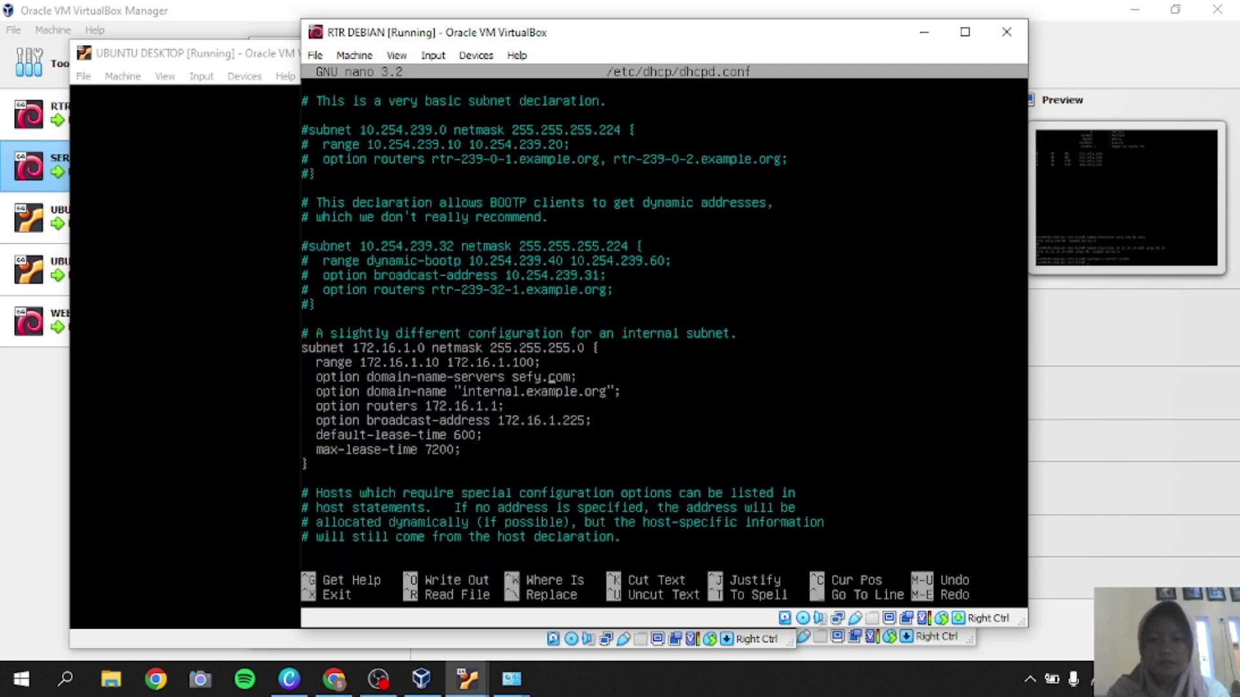
{"action": "key", "text": "BackSpace"}
{"action": "key", "text": "BackSpace"}
{"action": "key", "text": "BackSpace"}
{"action": "key", "text": "BackSpace"}
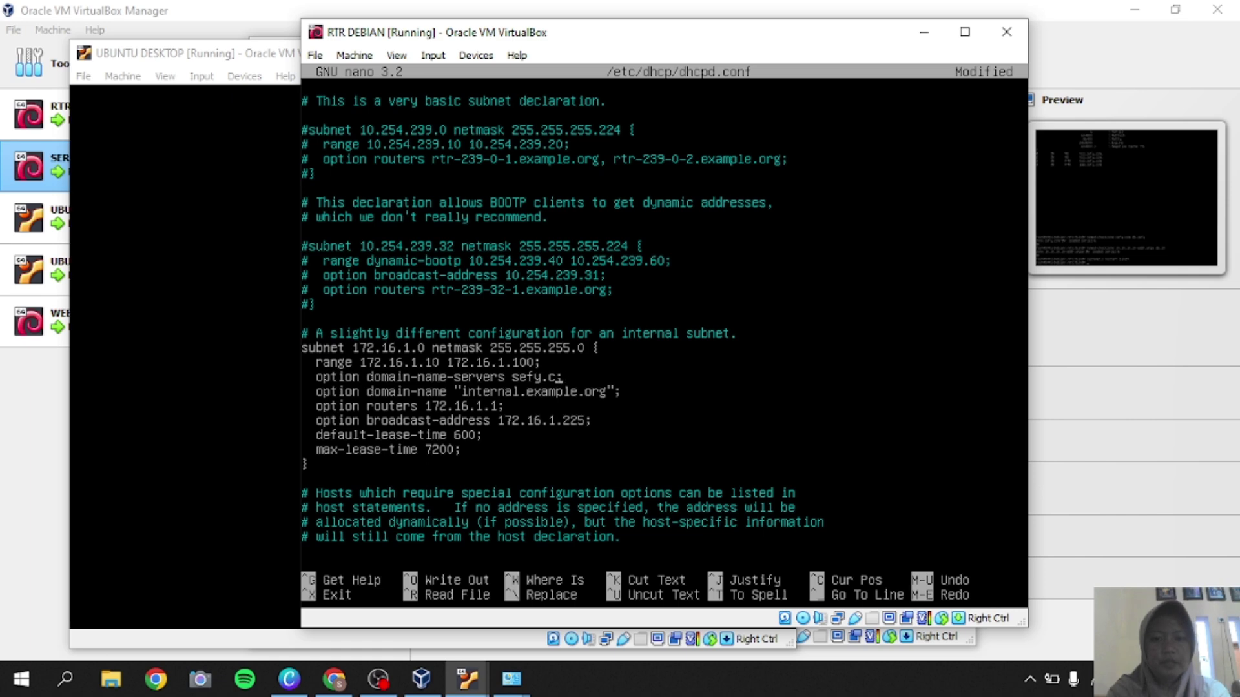
{"action": "key", "text": "BackSpace"}
{"action": "key", "text": "BackSpace"}
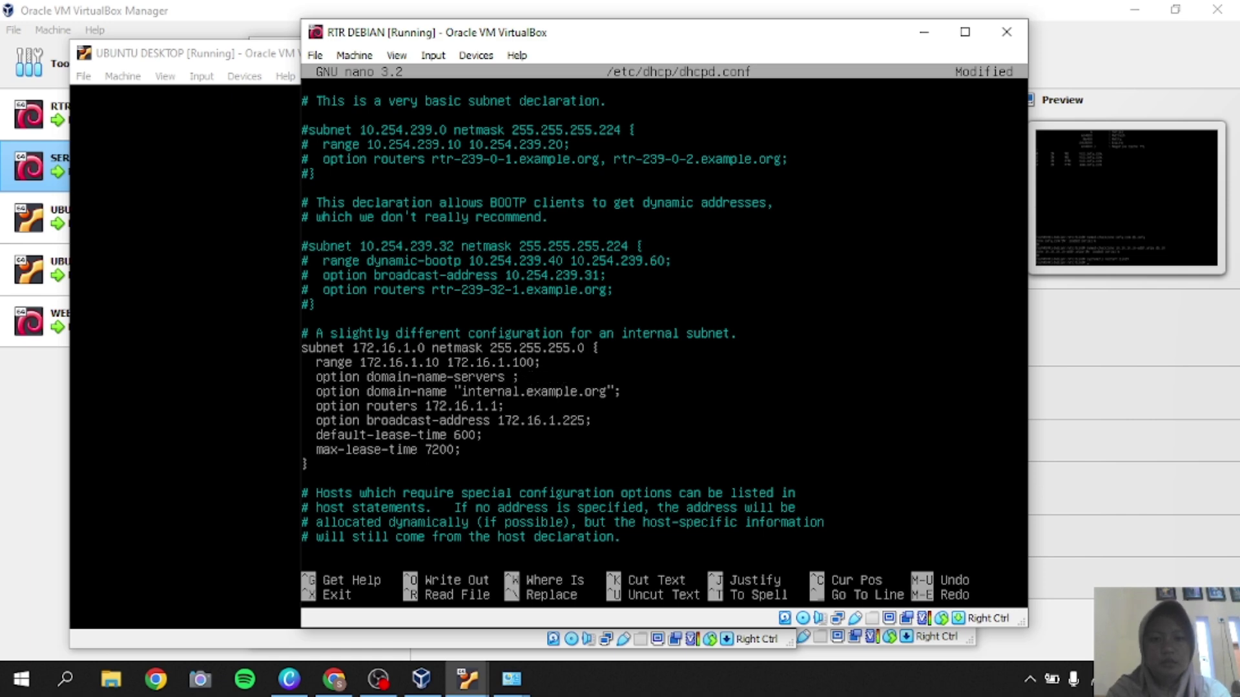
{"action": "type", "text": "10.10.10.2,10.10."}
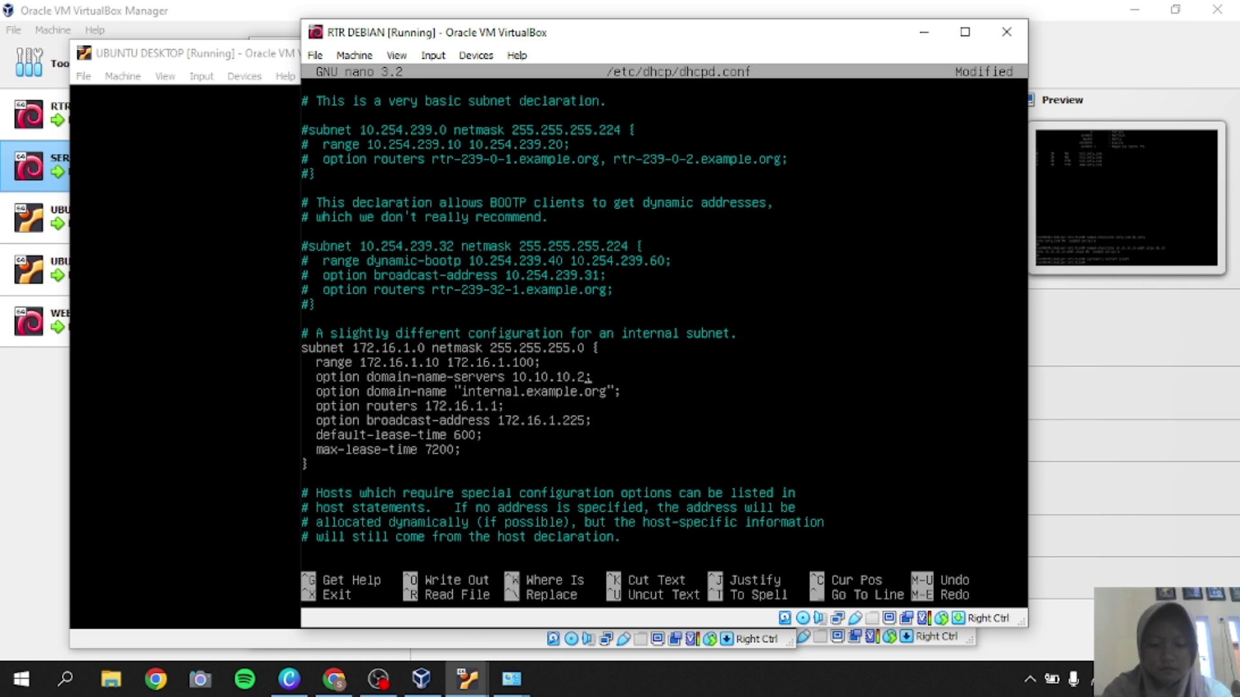
{"action": "type", "text": "10.3"}
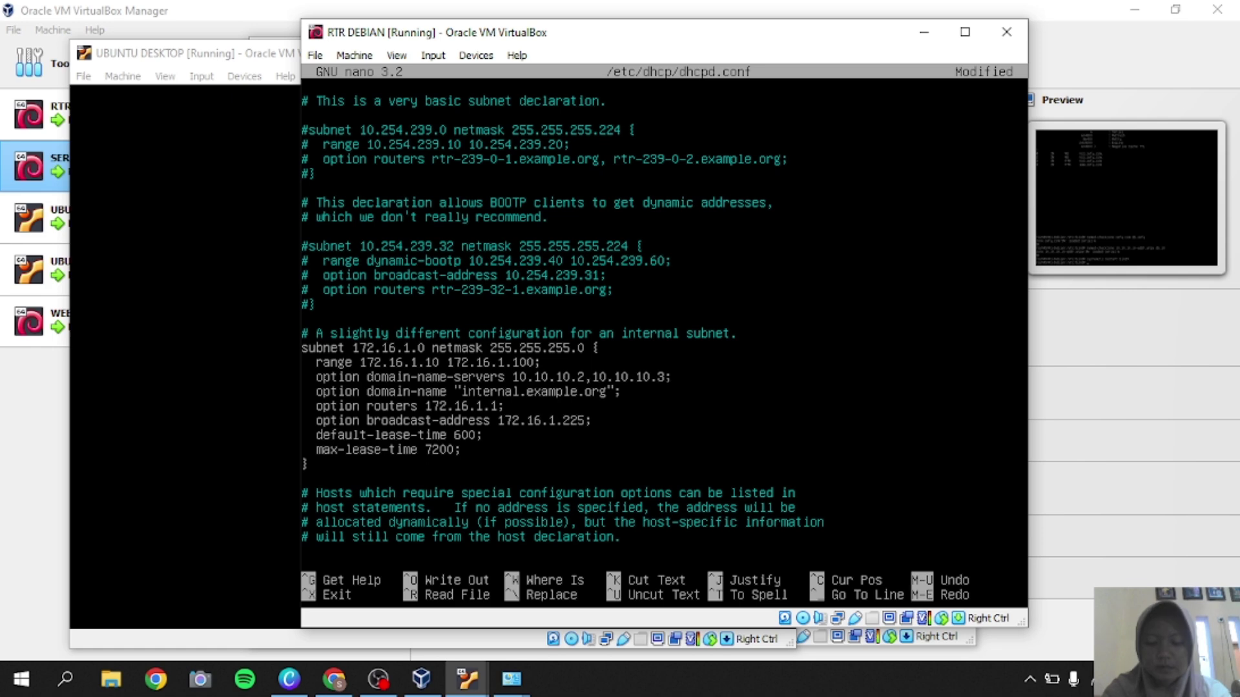
- Save dhcpd.conf, exit nano, and restart the isc-dhcp-server service with systemctl
{"action": "key", "text": "ctrl+x"}
{"action": "key", "text": "y"}
{"action": "key", "text": "Return"}
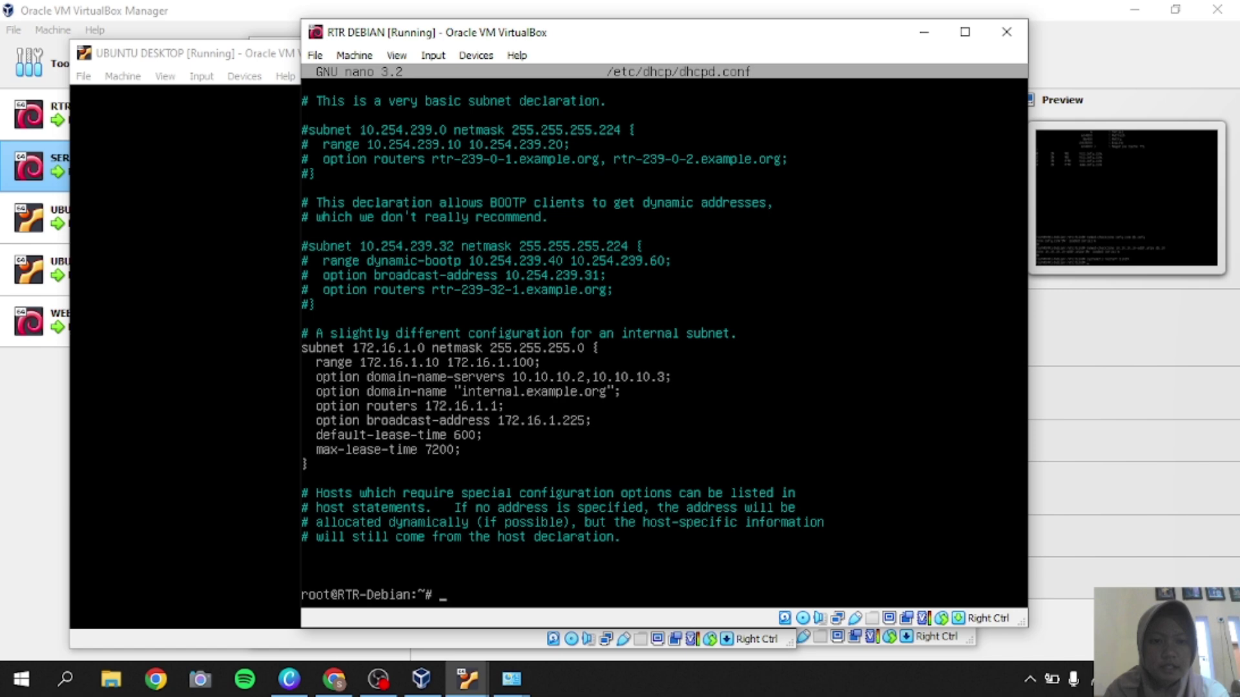
{"action": "type", "text": "syste"}
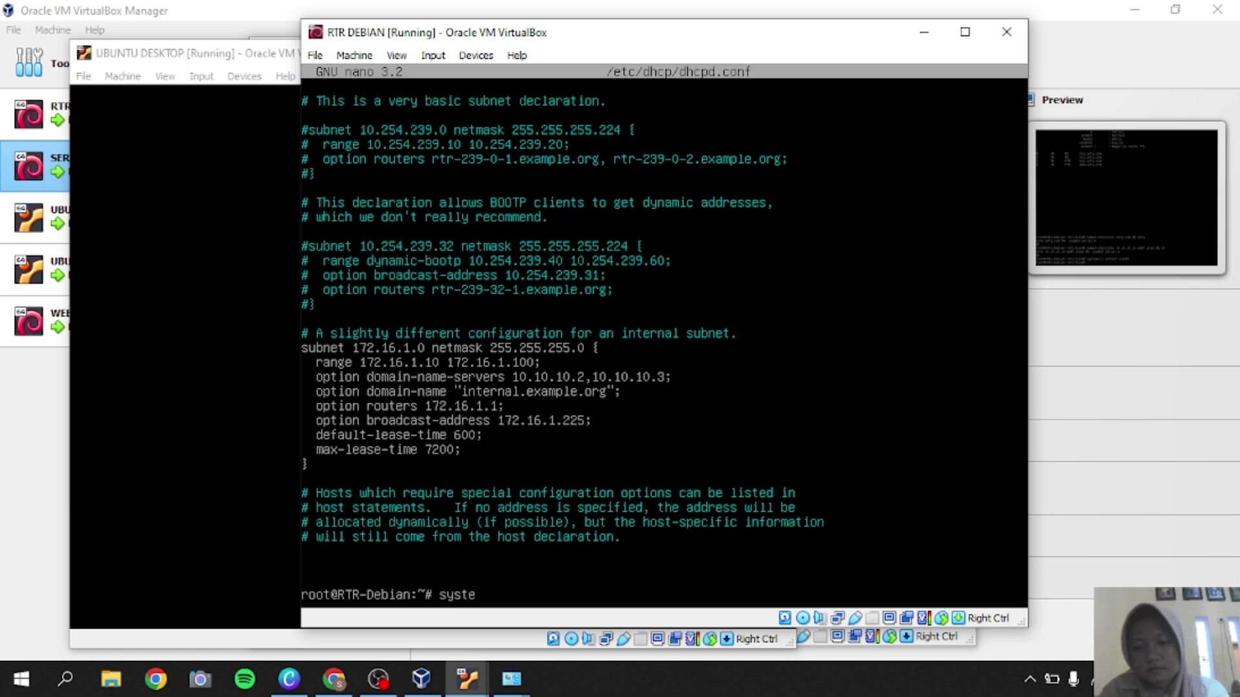
{"action": "type", "text": "mctl restart isc-dhcp-server"}
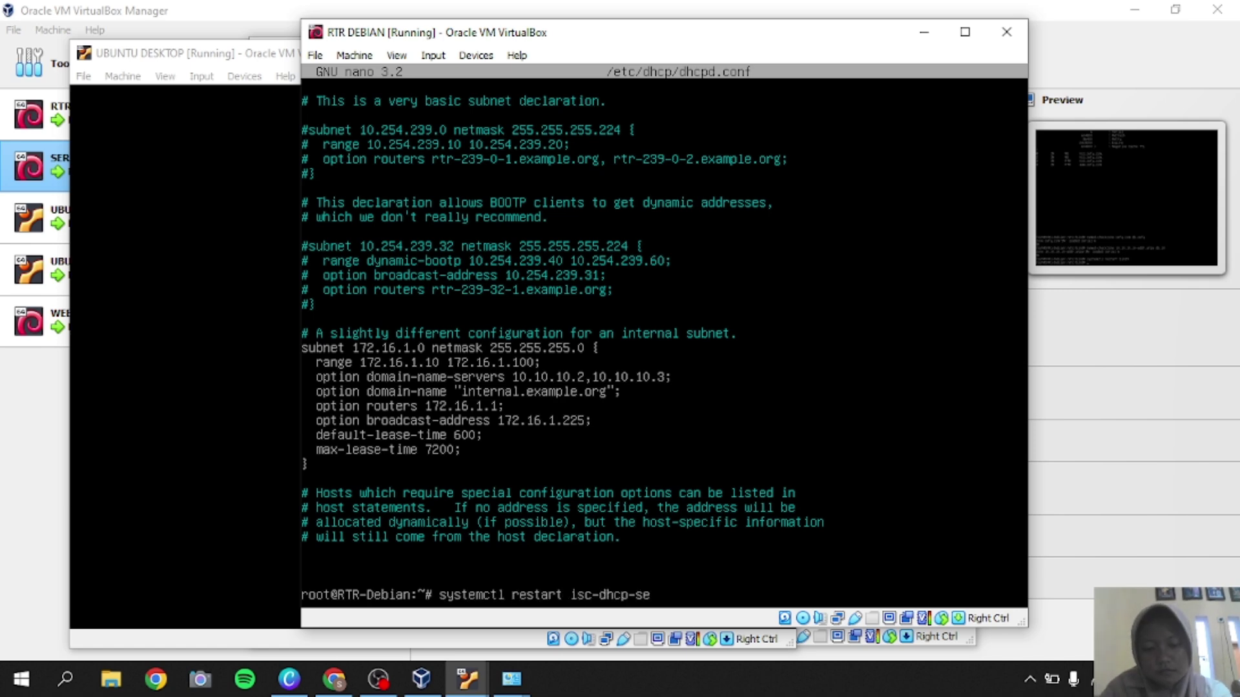
{"action": "key", "text": "Return"}
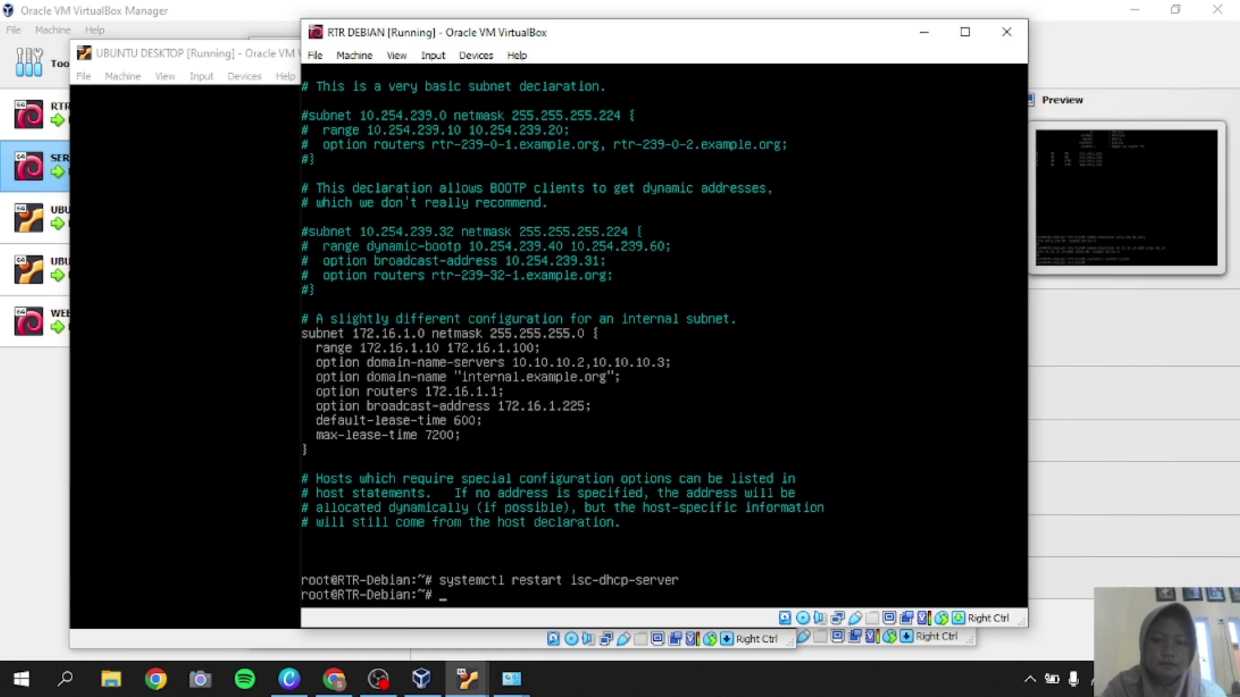
- Switch to the Ubuntu desktop machine, check the wired connection's DNS servers in its network details, and close the settings
{"action": "key", "text": "alt+Tab"}
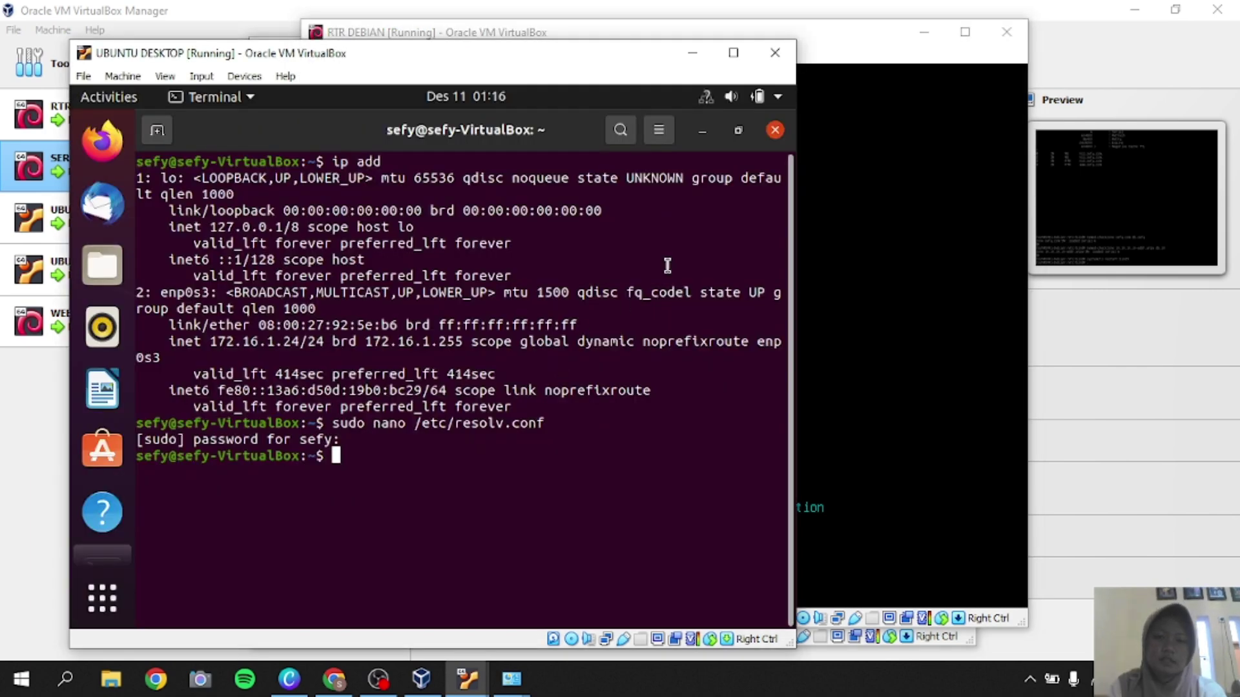
{"action": "left_click", "coordinate": [780, 96]}
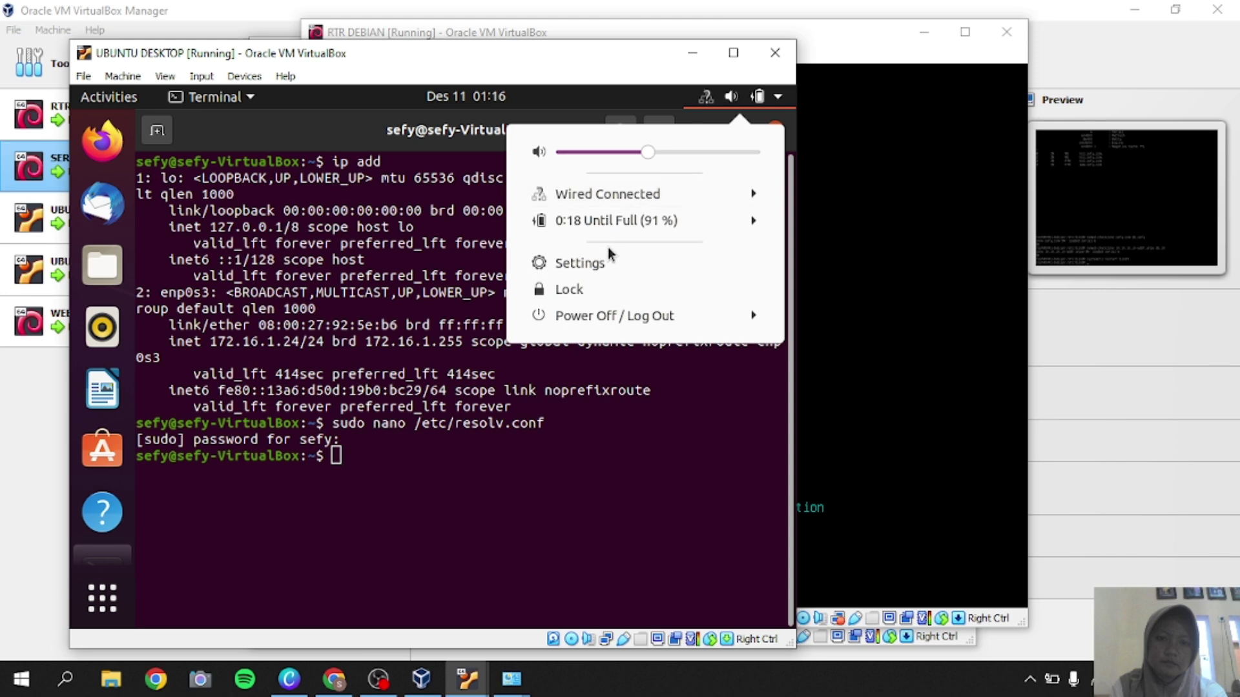
{"action": "left_click", "coordinate": [583, 264]}
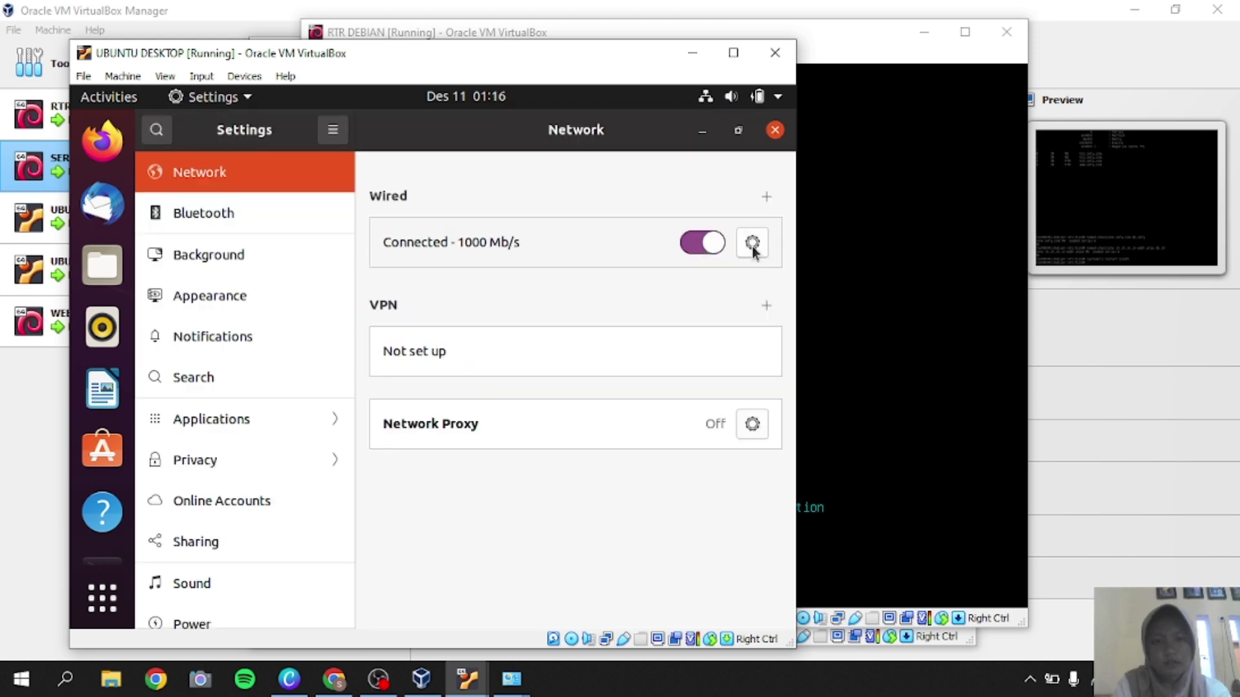
{"action": "left_click", "coordinate": [754, 250]}
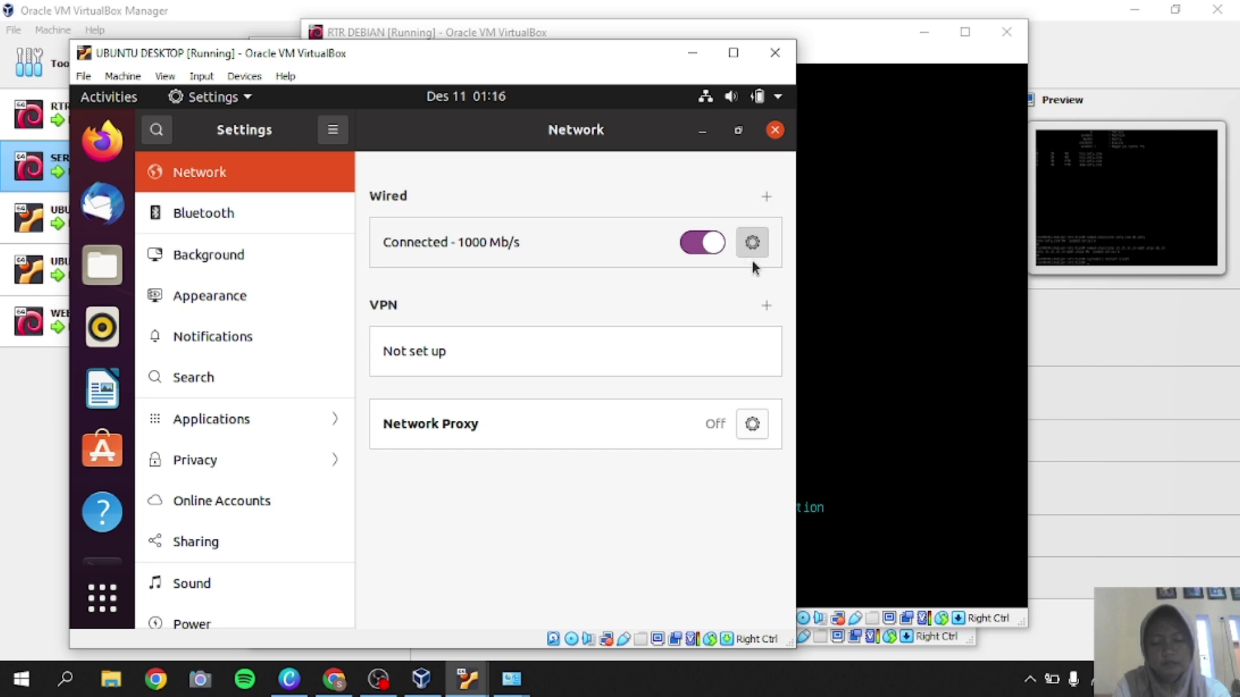
{"action": "left_click", "coordinate": [752, 252]}
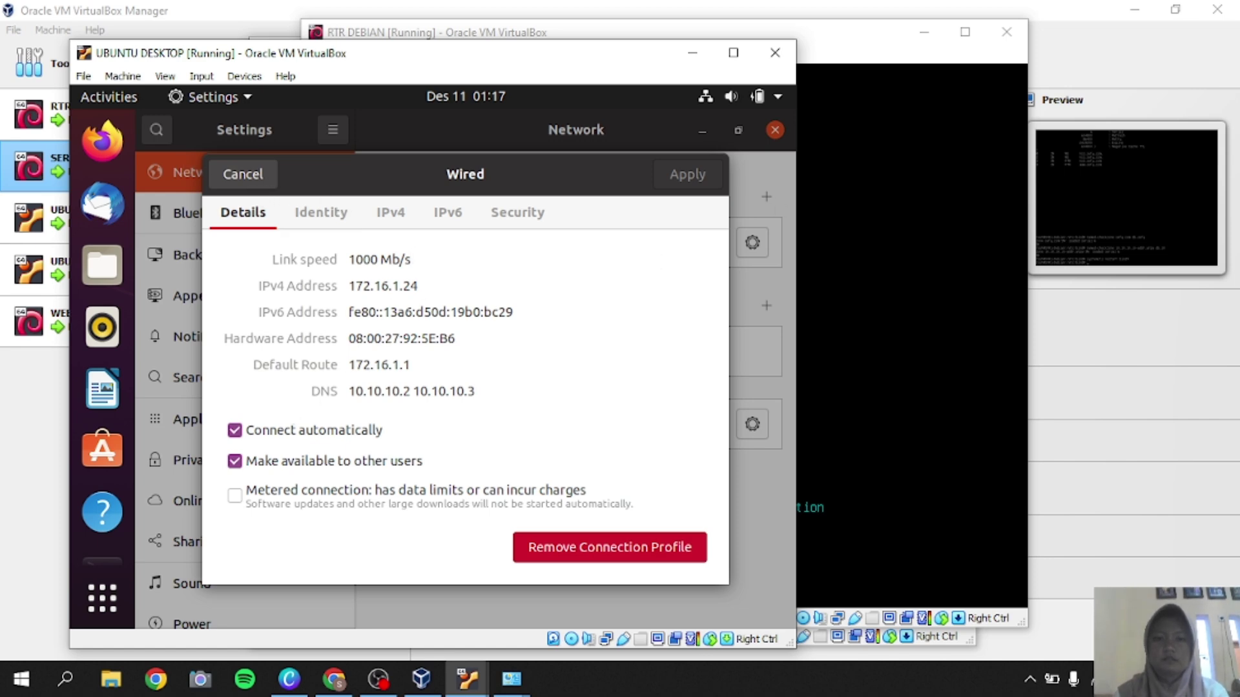
{"action": "left_click", "coordinate": [776, 131]}
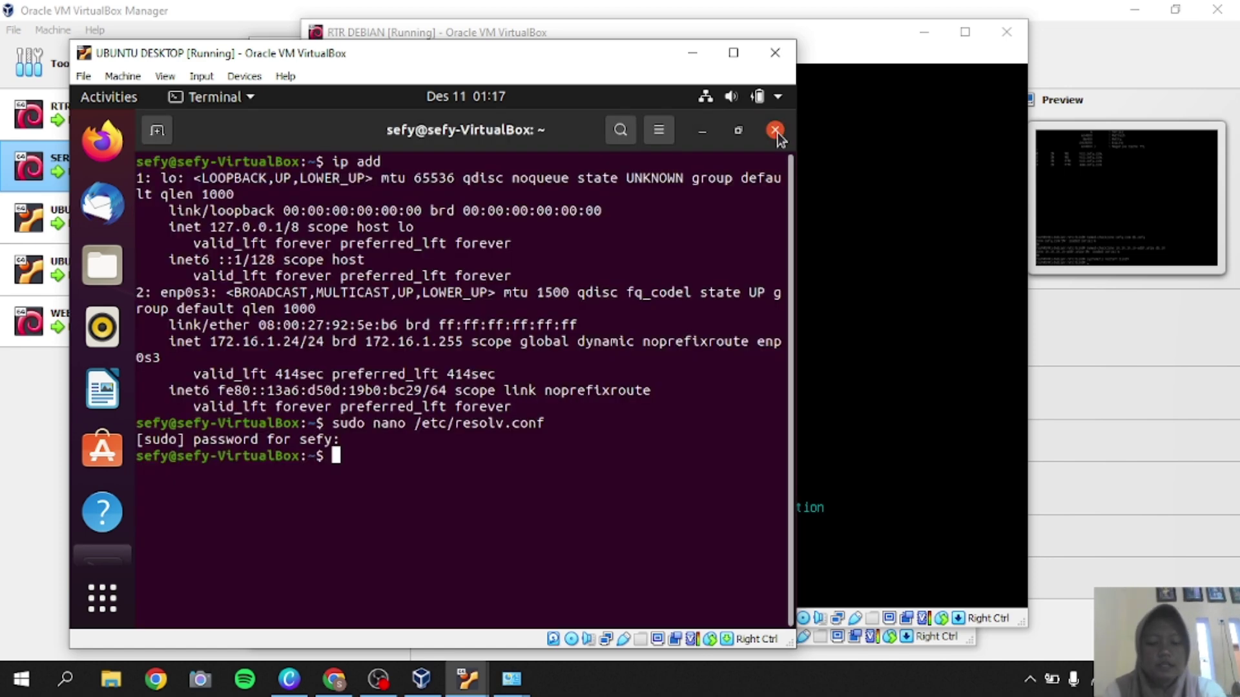
- Query sefy.com with dig in the Ubuntu terminal and examine the answer section
{"action": "type", "text": "dig sefy"}
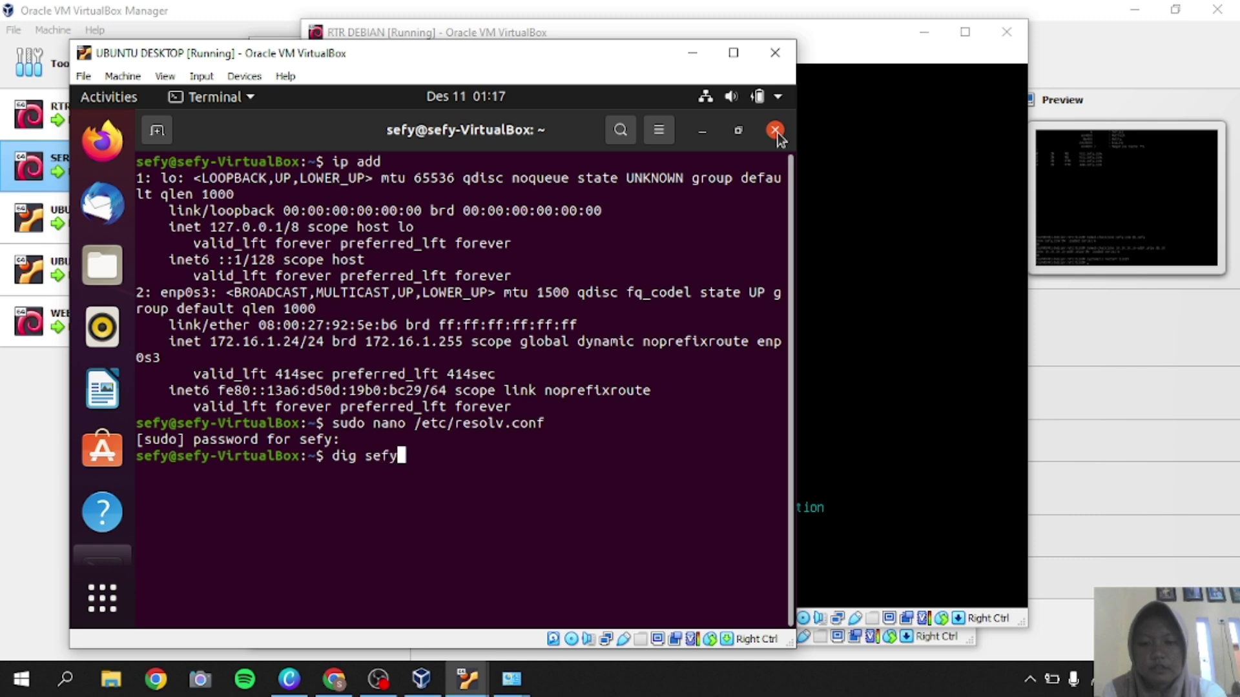
{"action": "type", "text": ".com"}
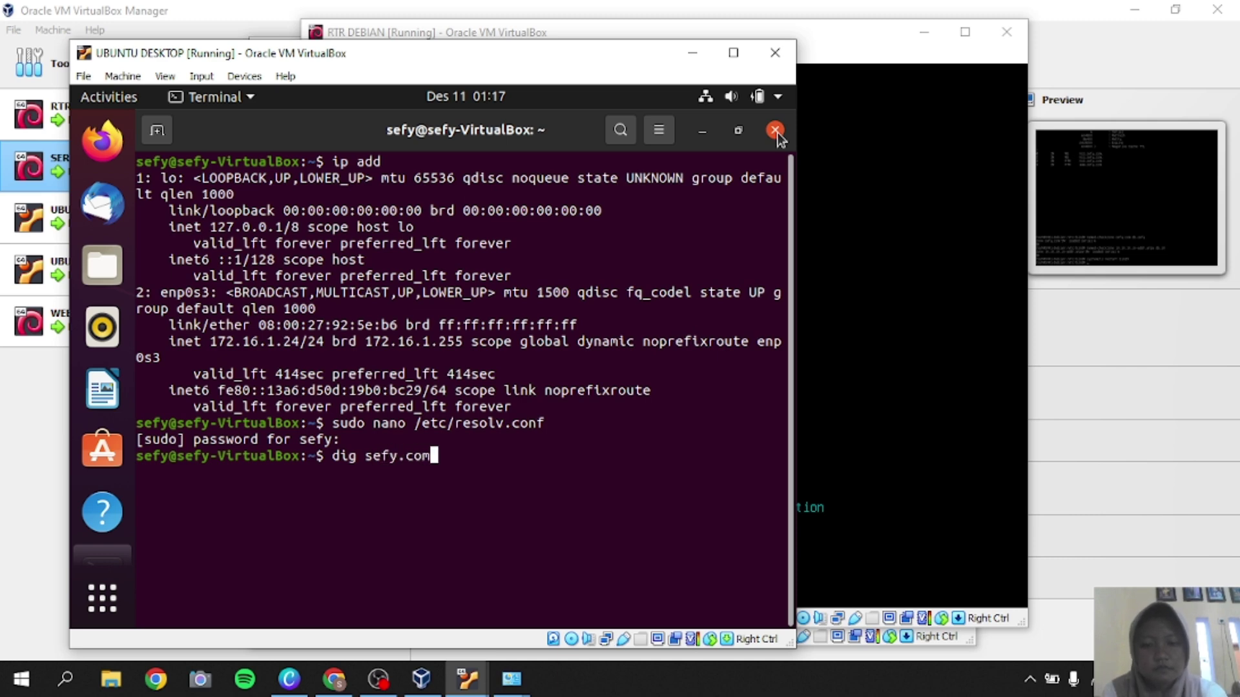
{"action": "key", "text": "Return"}
{"action": "double_click", "coordinate": [305, 507]}
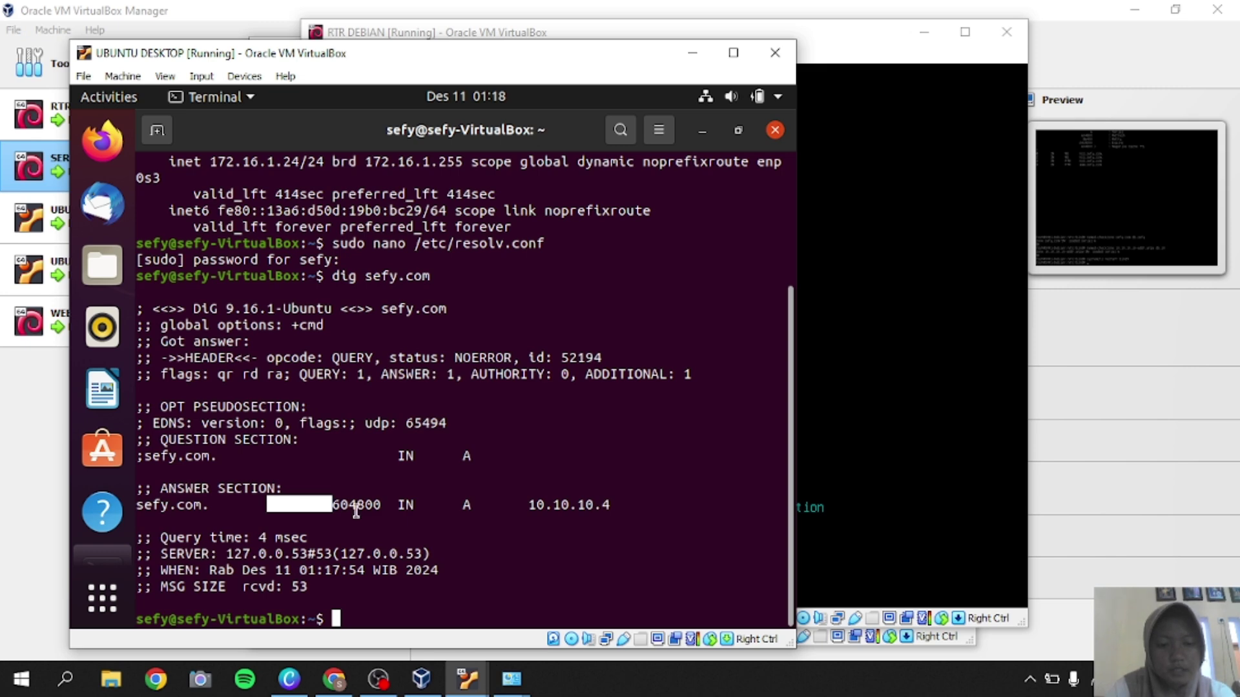
{"action": "left_click", "coordinate": [336, 506]}
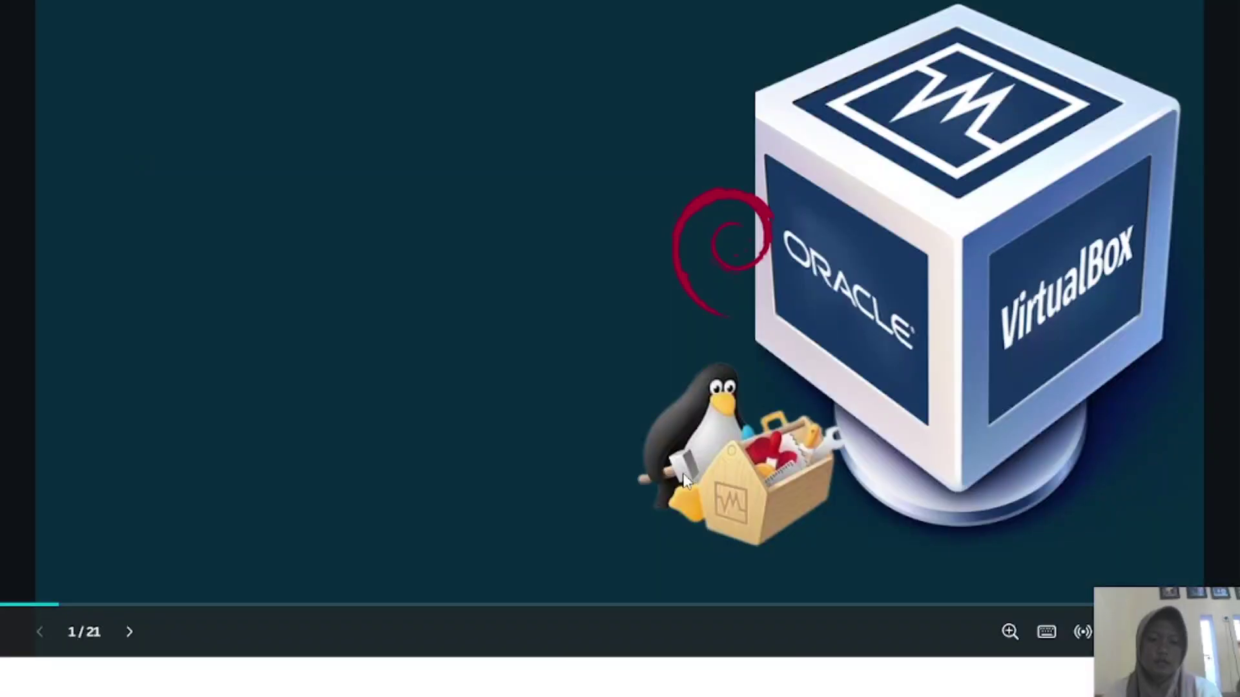